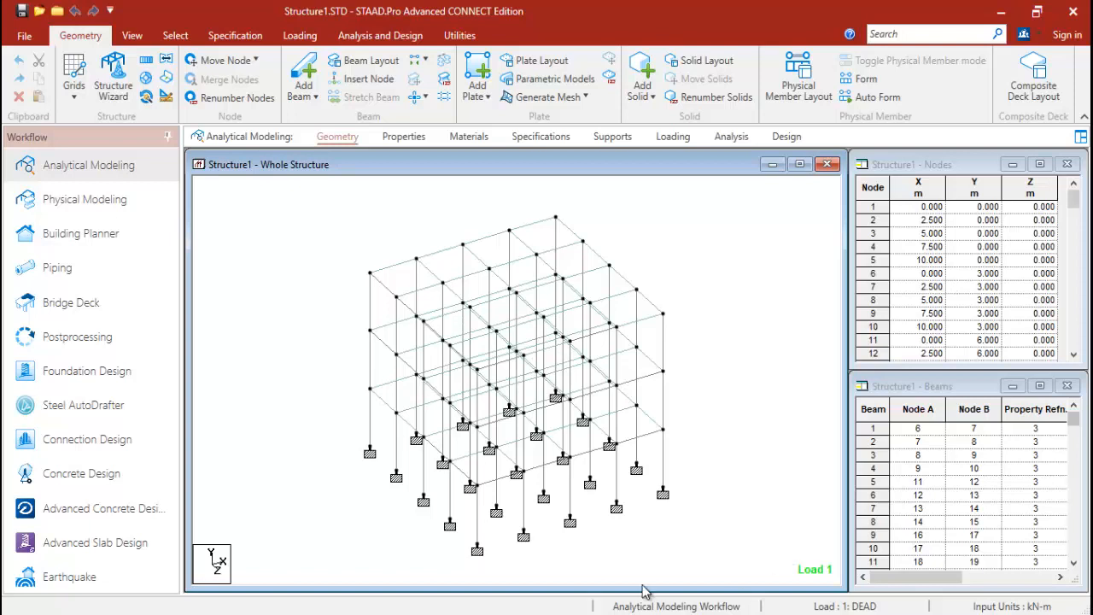
Set up foundation design for two adjacent edge supports using the Selected Supports option, and include all load cases and combinations.
left_click(73, 373)
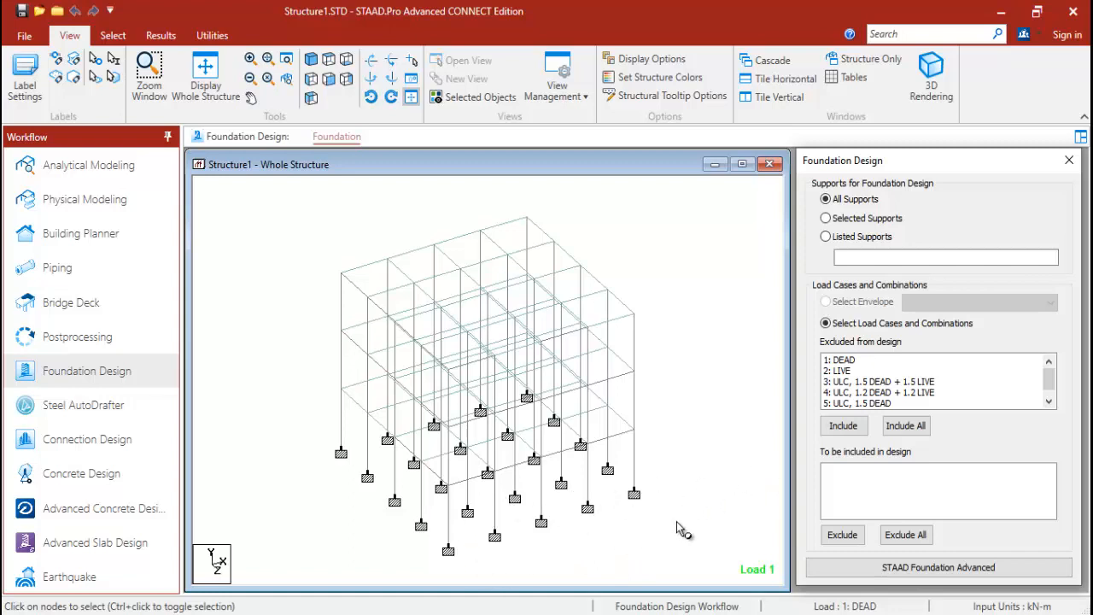
left_click_drag(683, 514, 590, 510)
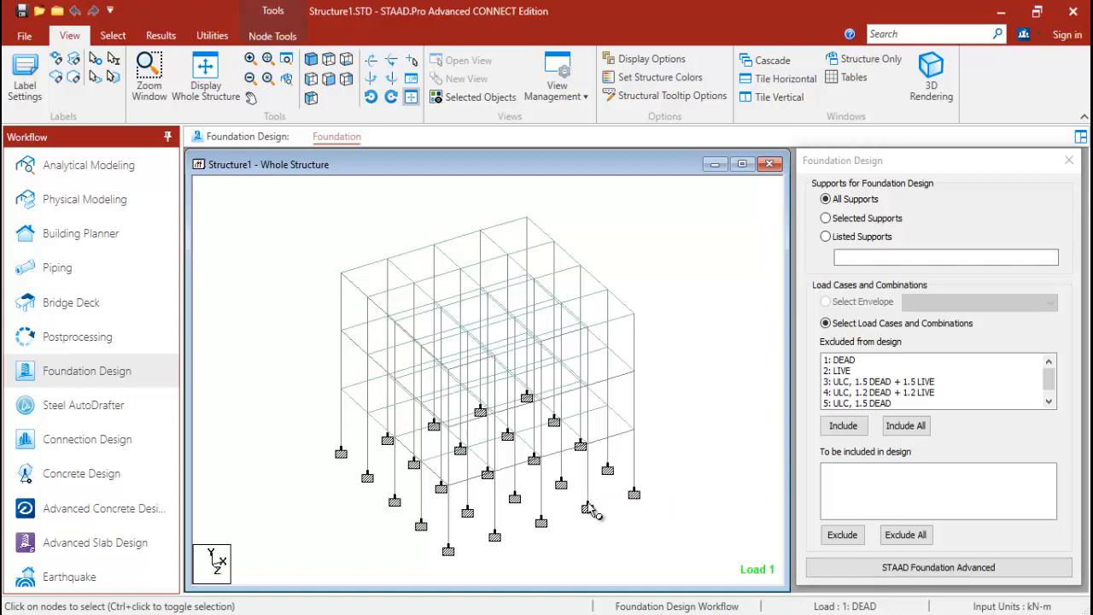
left_click(635, 489, "ctrl")
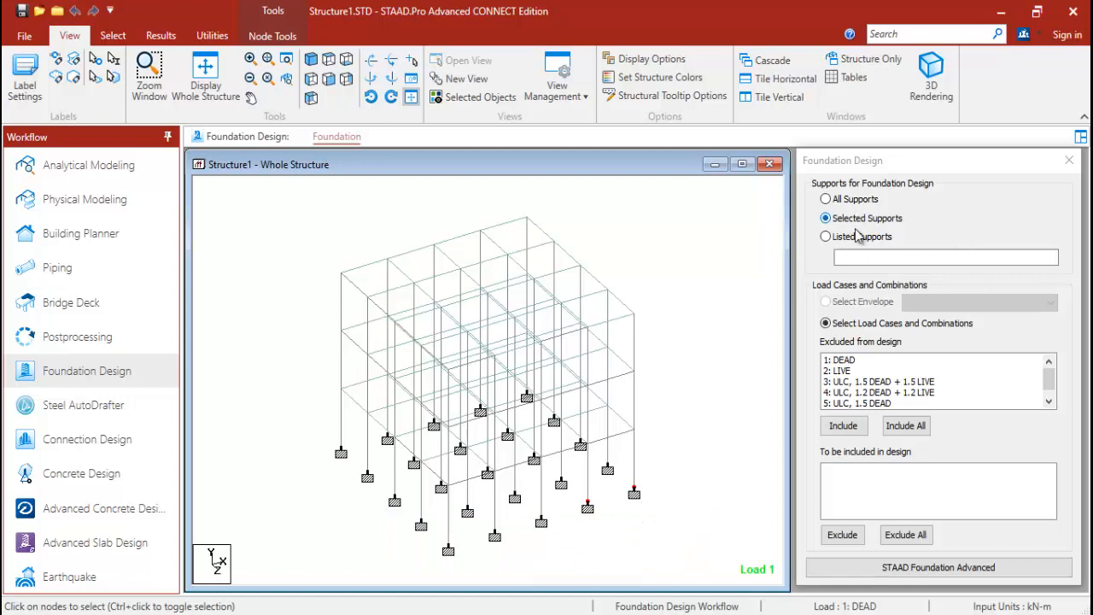
left_click(913, 429)
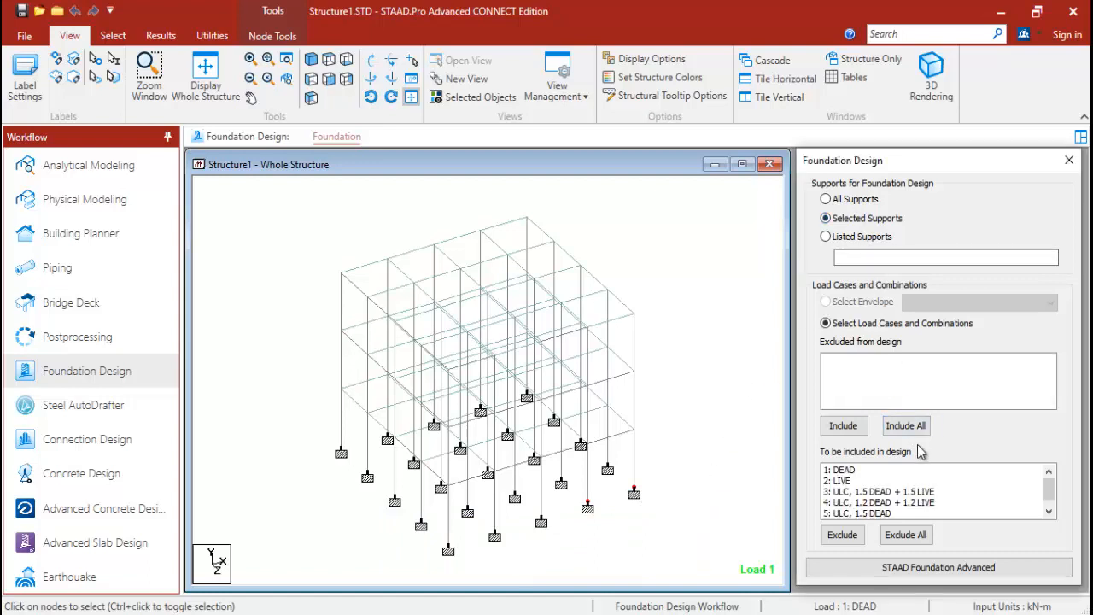
Send the model to STAAD Foundation Advanced using the STAAD Foundation Advanced License, and close the CONNECTION Client and CONNECT Advisor windows.
left_click(924, 574)
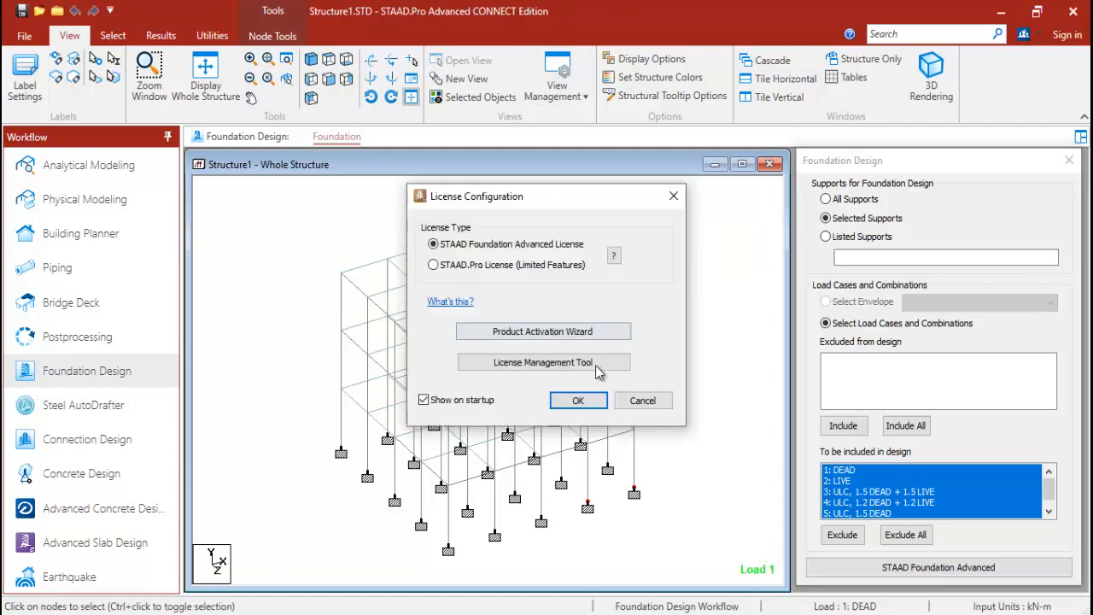
left_click(581, 401)
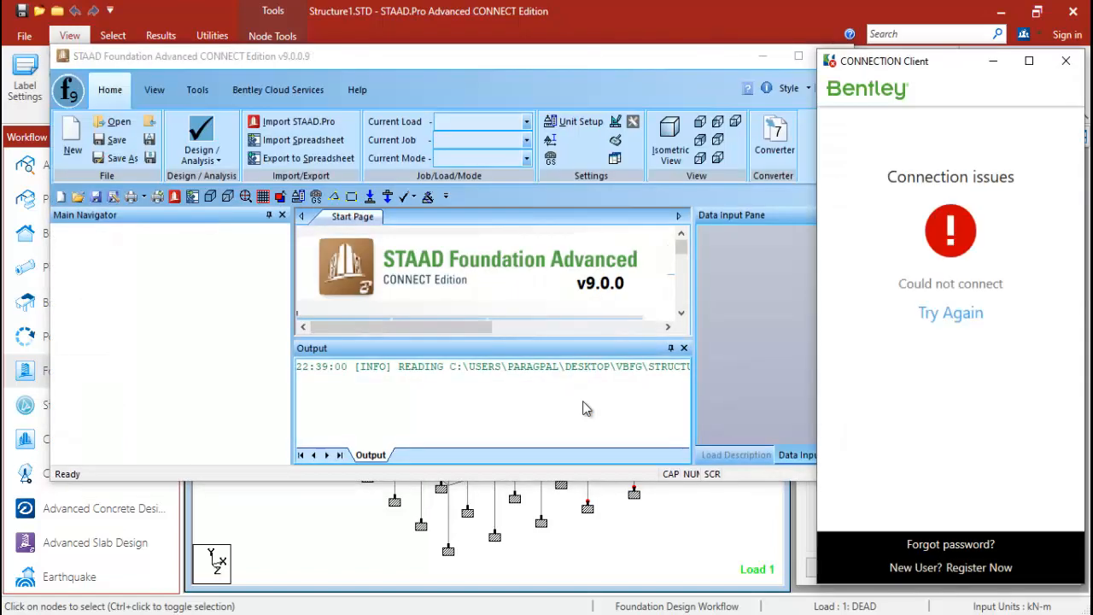
left_click(1062, 62)
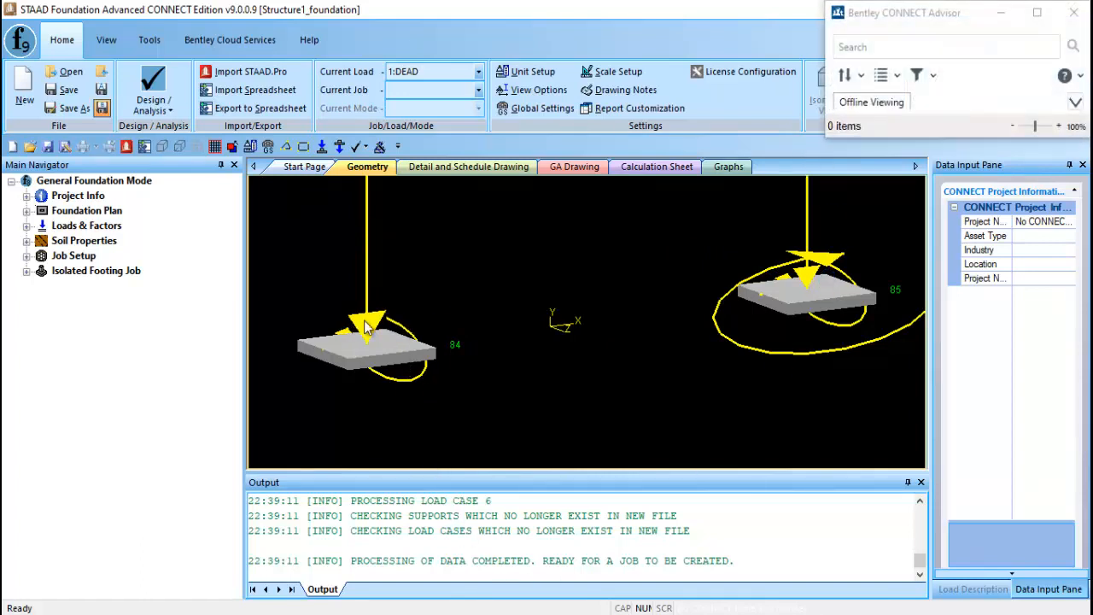
left_click(1074, 13)
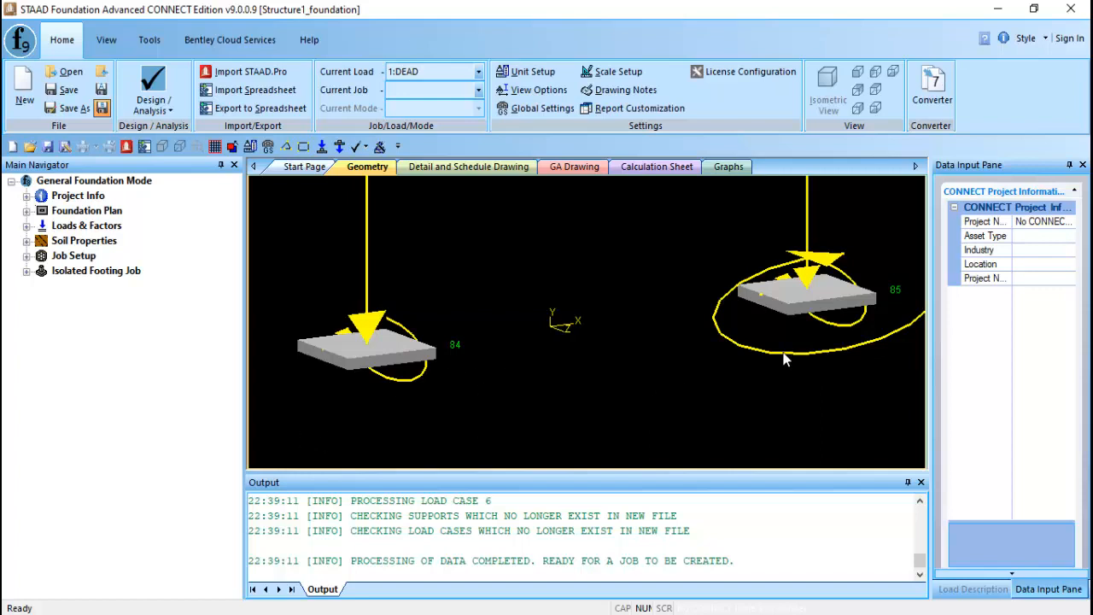
Start a new job named "Combine footing design" with the job type Combined.
scroll(624, 314, "down", 5)
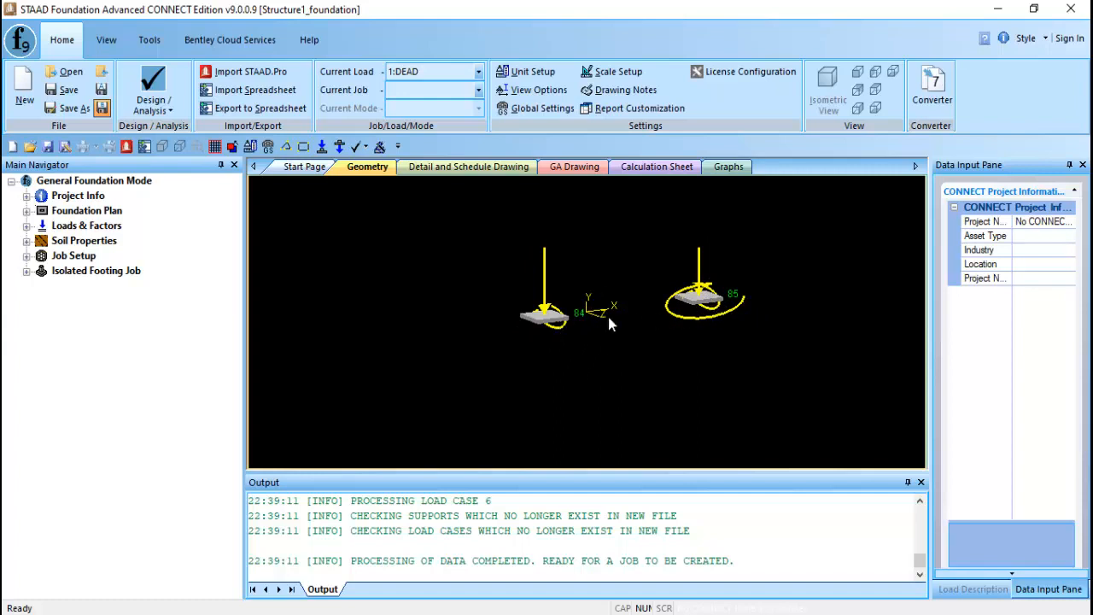
left_click_drag(931, 317, 684, 329)
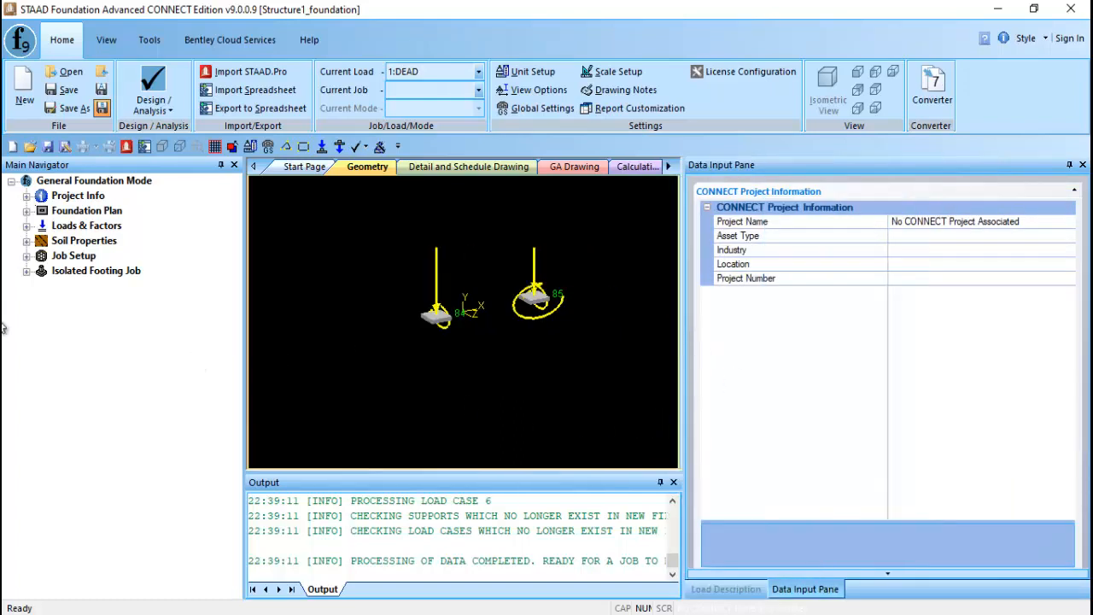
left_click(27, 256)
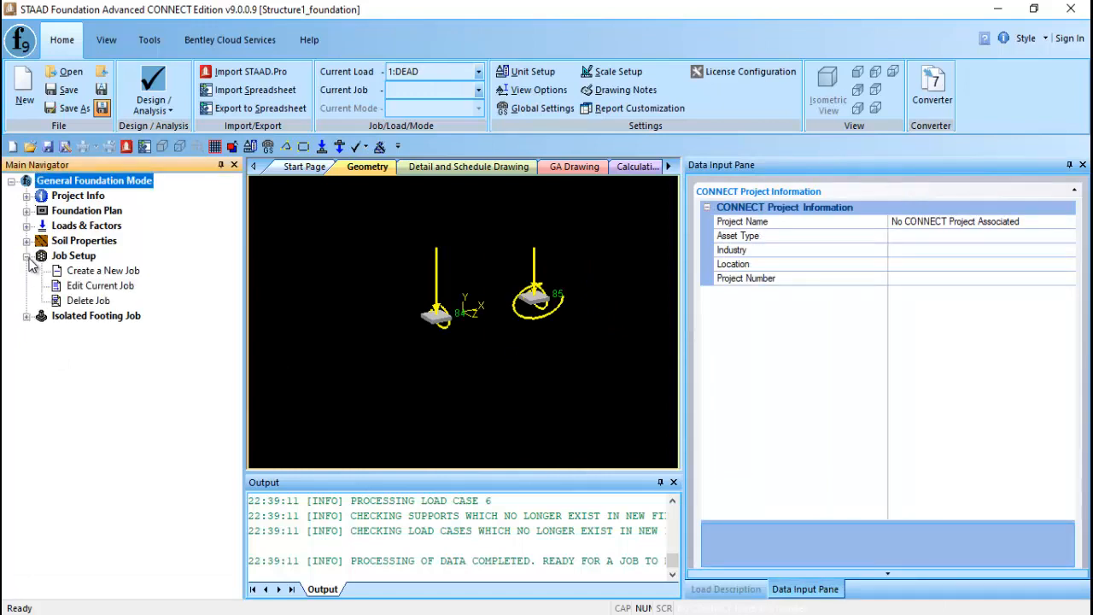
left_click(90, 271)
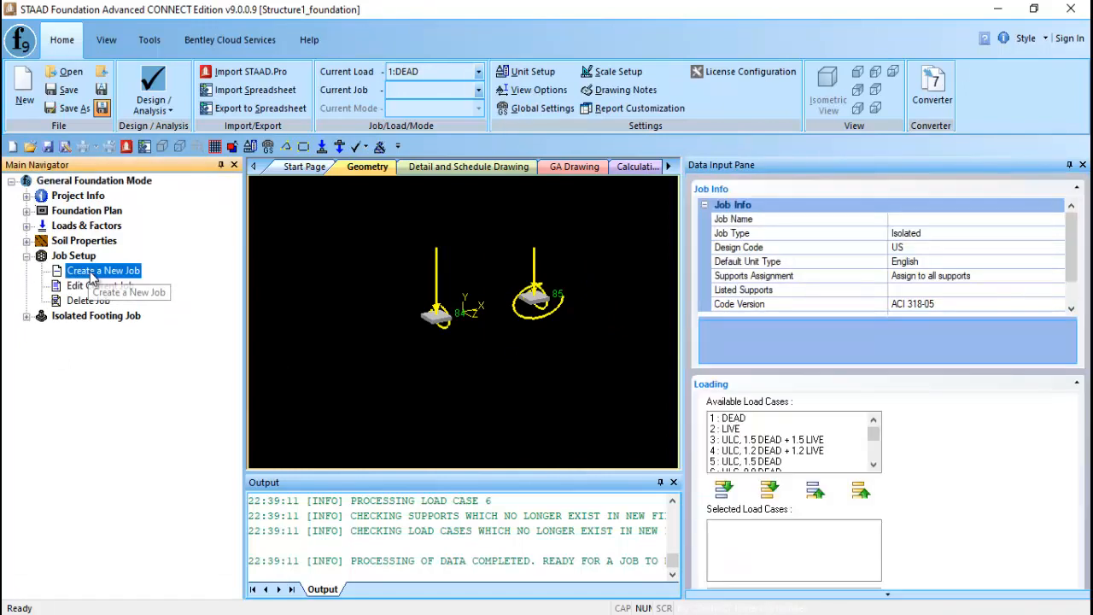
left_click(955, 218)
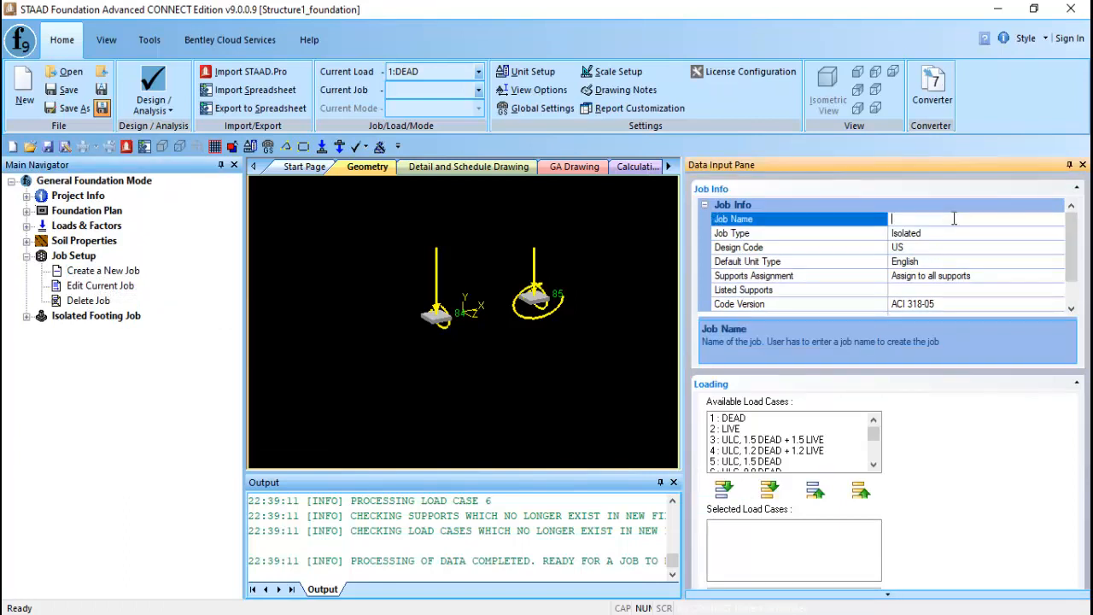
key("Caps_Lock")
type("Combine footing design")
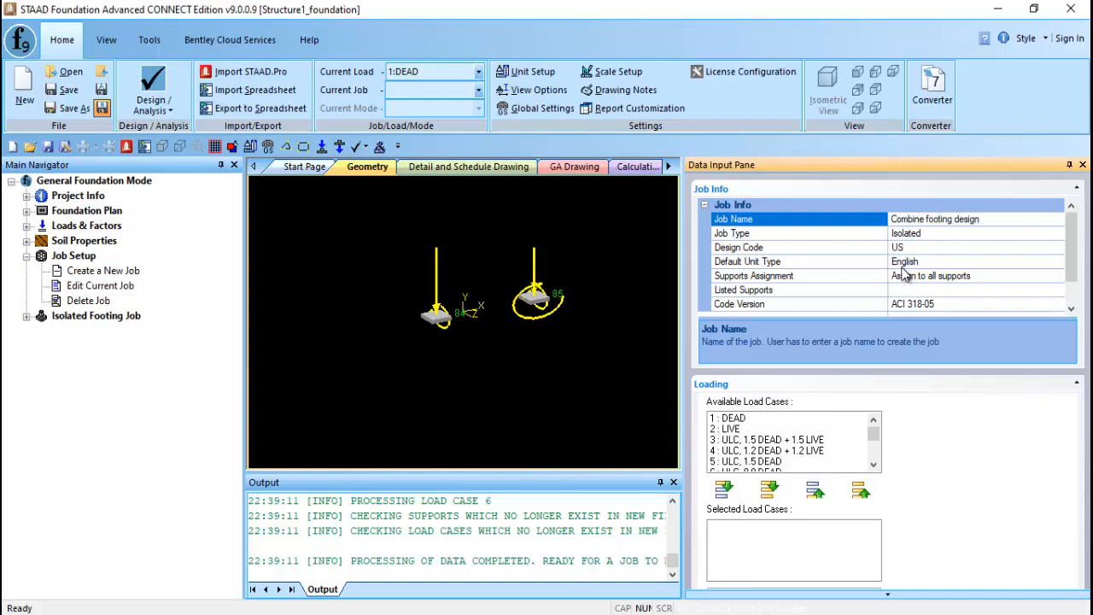
left_click(899, 235)
left_click(1059, 233)
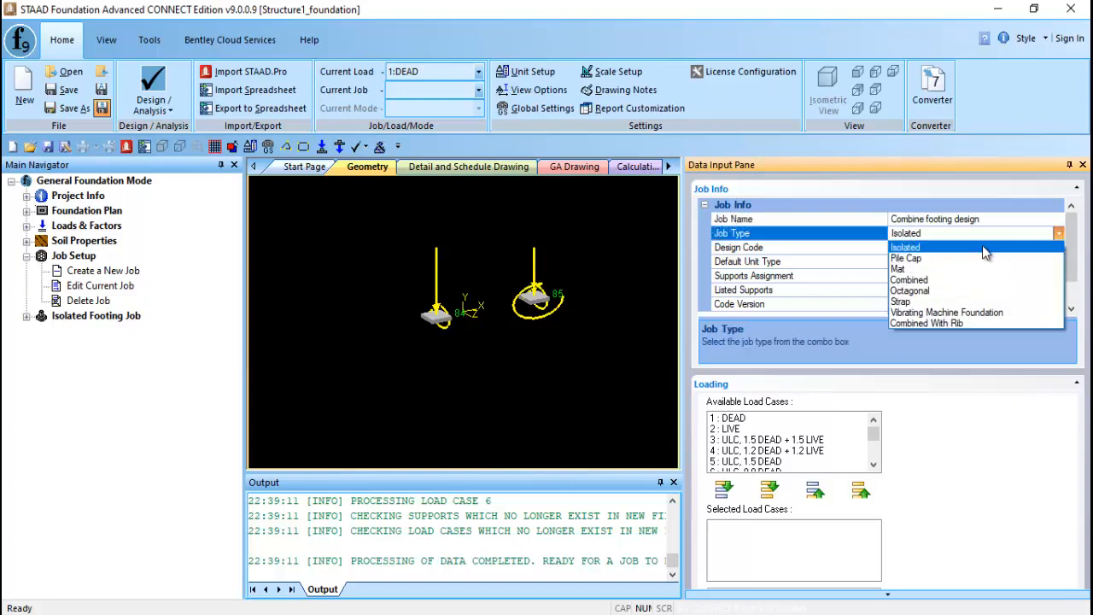
left_click(938, 281)
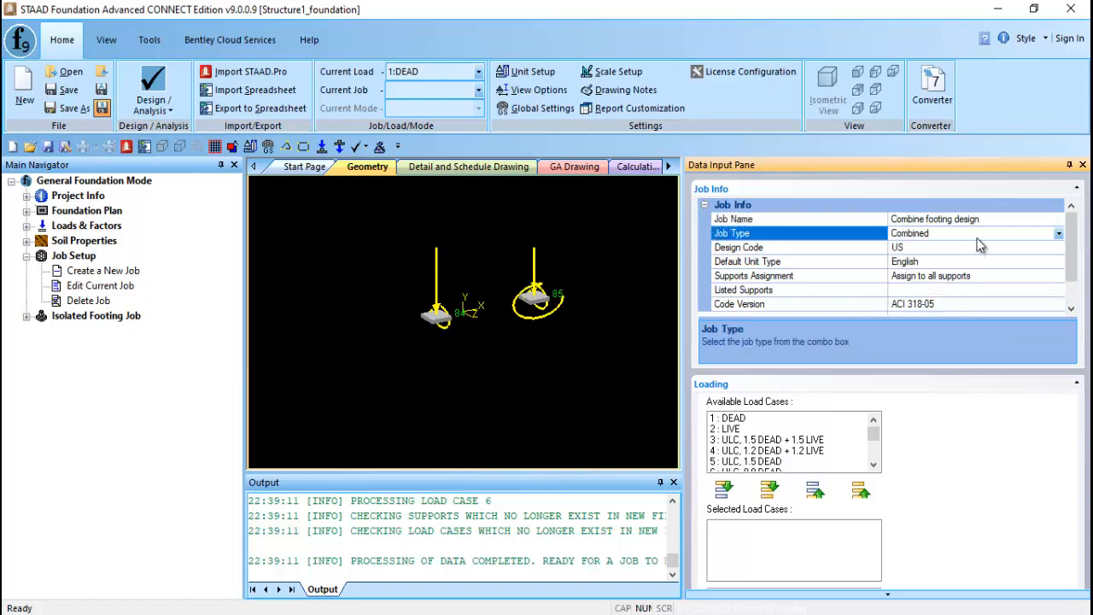
Set the job's design code to Indian with SI as the default unit type.
left_click(1010, 247)
left_click(1059, 247)
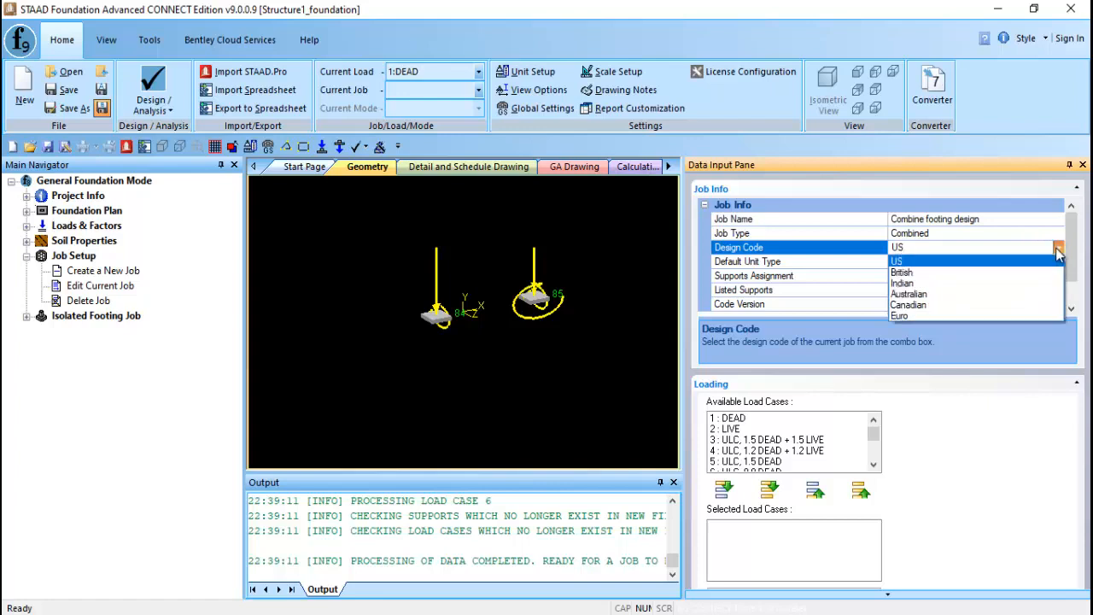
left_click(932, 270)
double_click(944, 263)
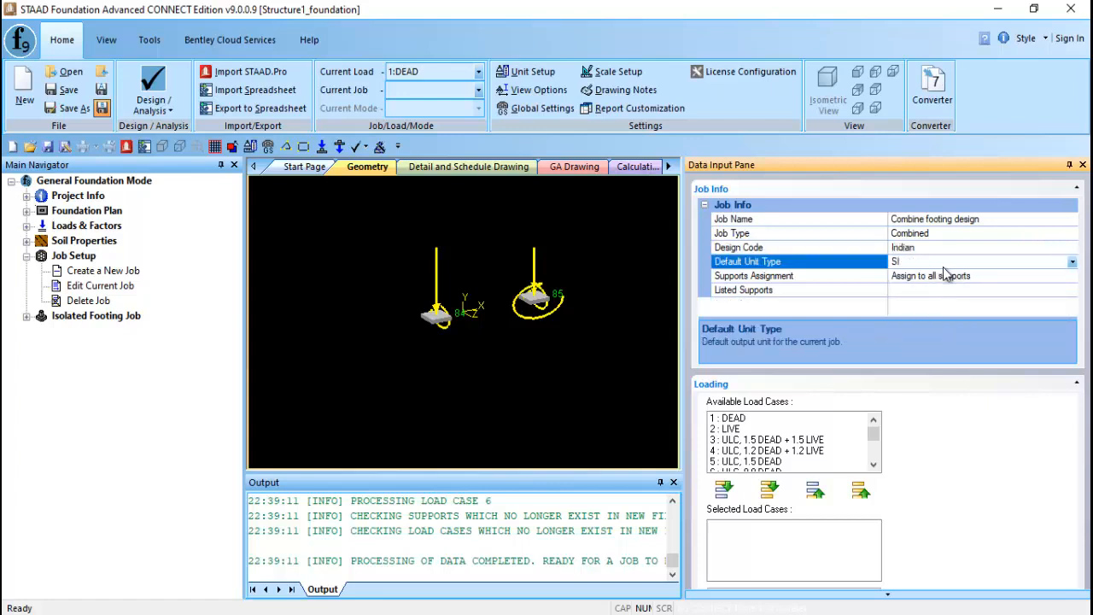
left_click(961, 279)
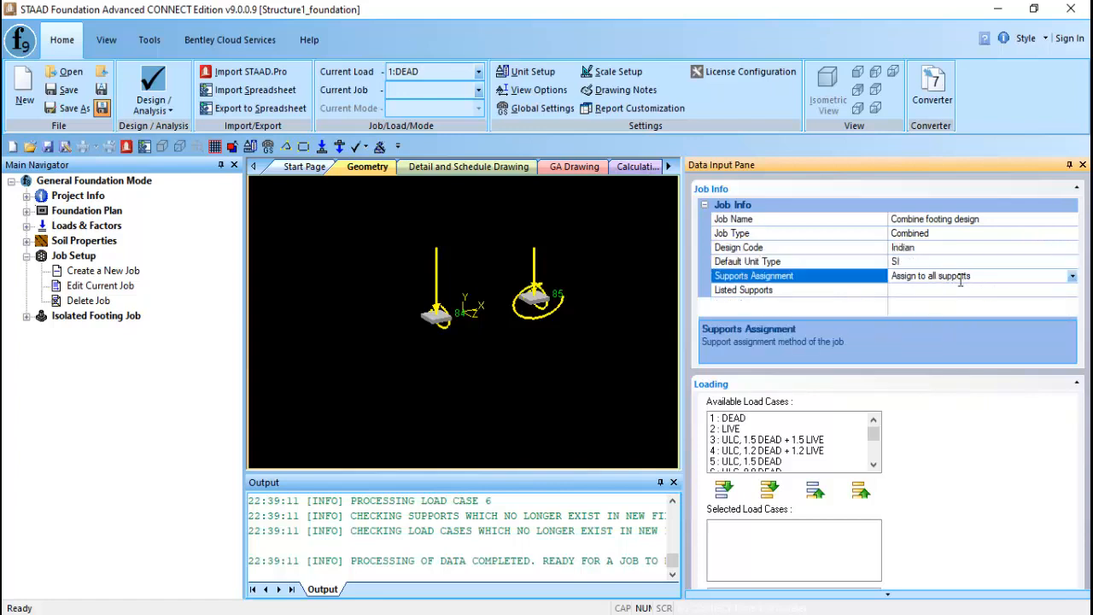
left_click(1072, 276)
left_click(1032, 300)
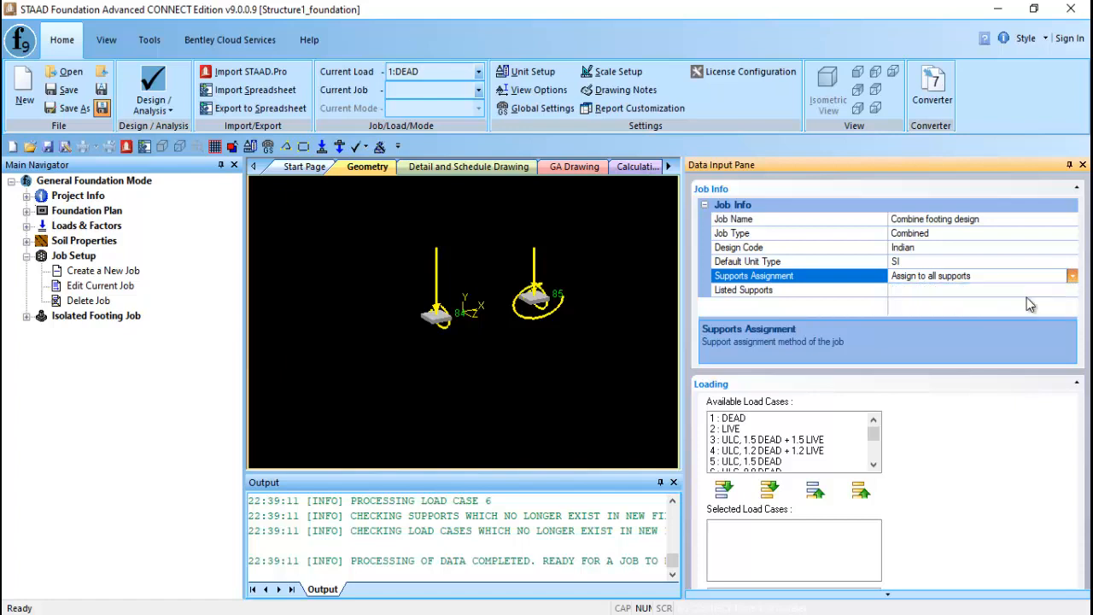
left_click(967, 291)
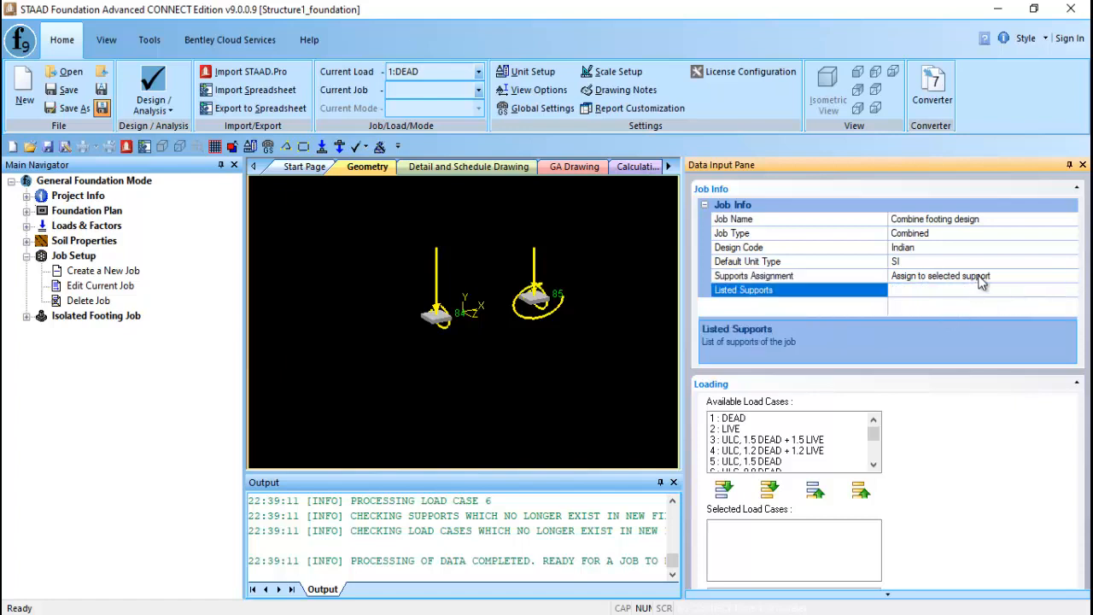
left_click(982, 275)
left_click(1072, 276)
left_click(996, 293)
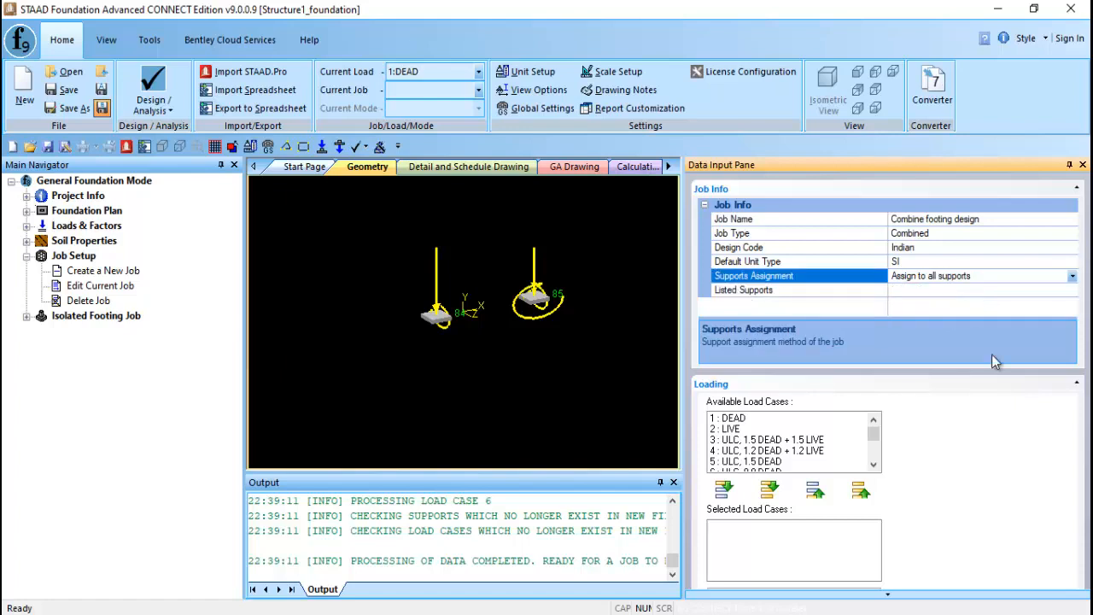
Add all available load cases to the combined footing job and create the job.
left_click(770, 490)
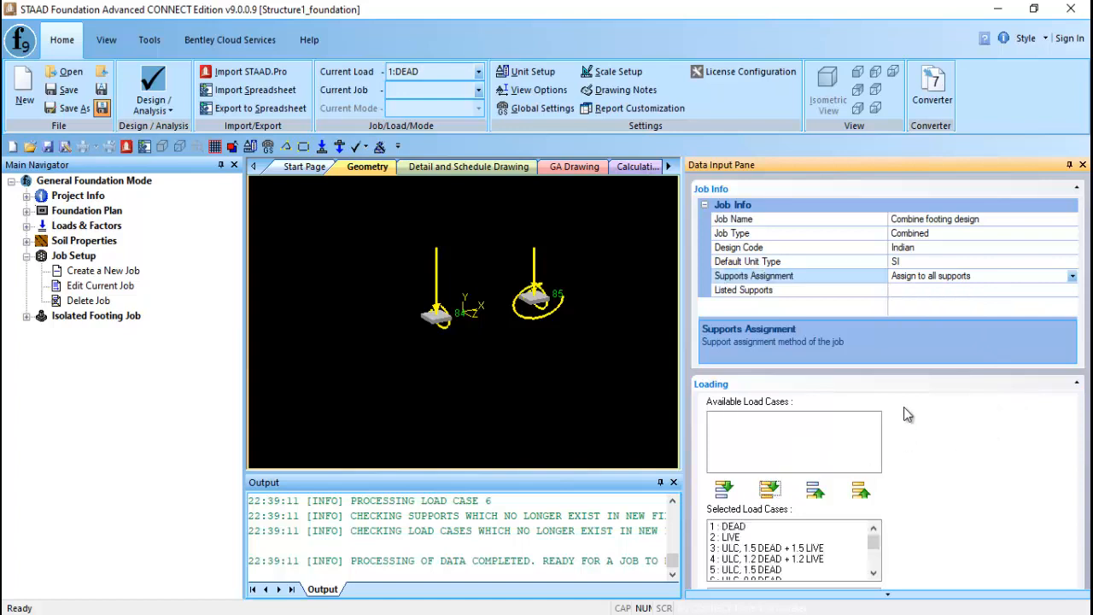
scroll(878, 543, "down", 3)
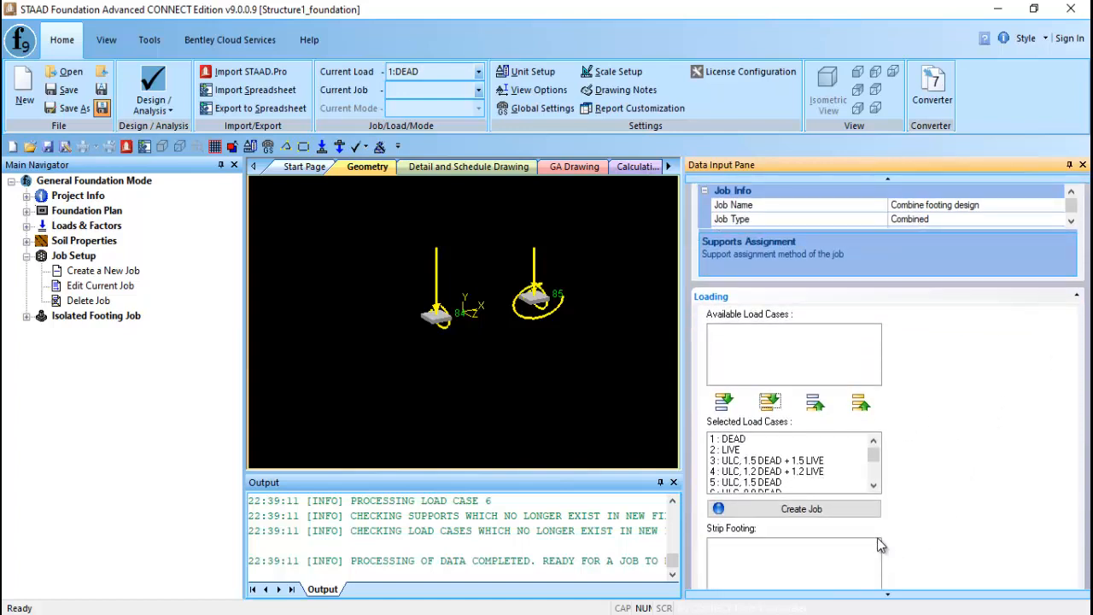
left_click(582, 350)
left_click(445, 319)
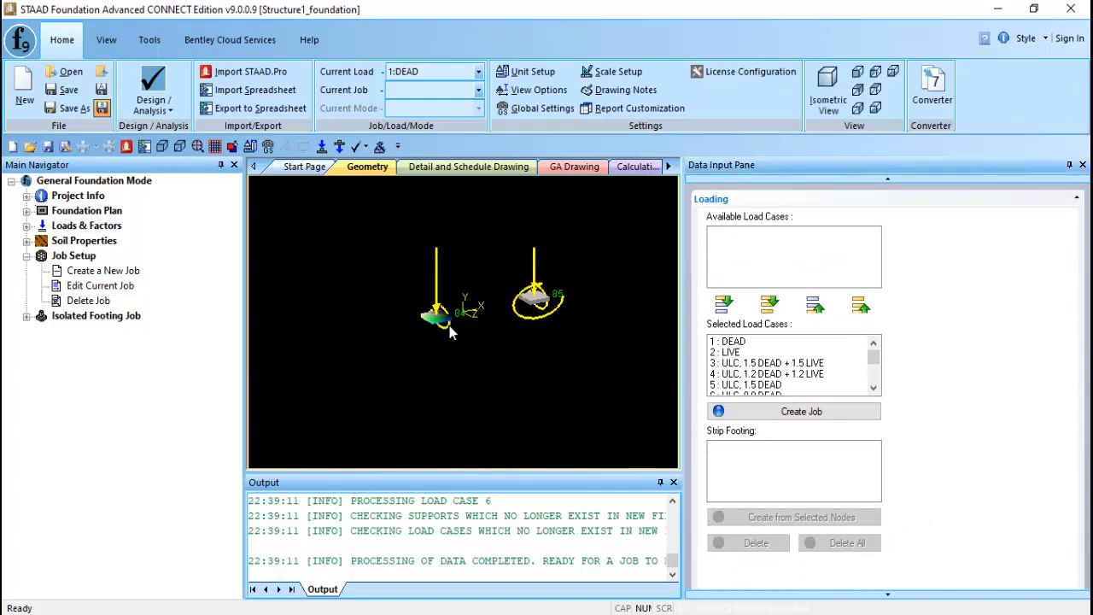
left_click(794, 411)
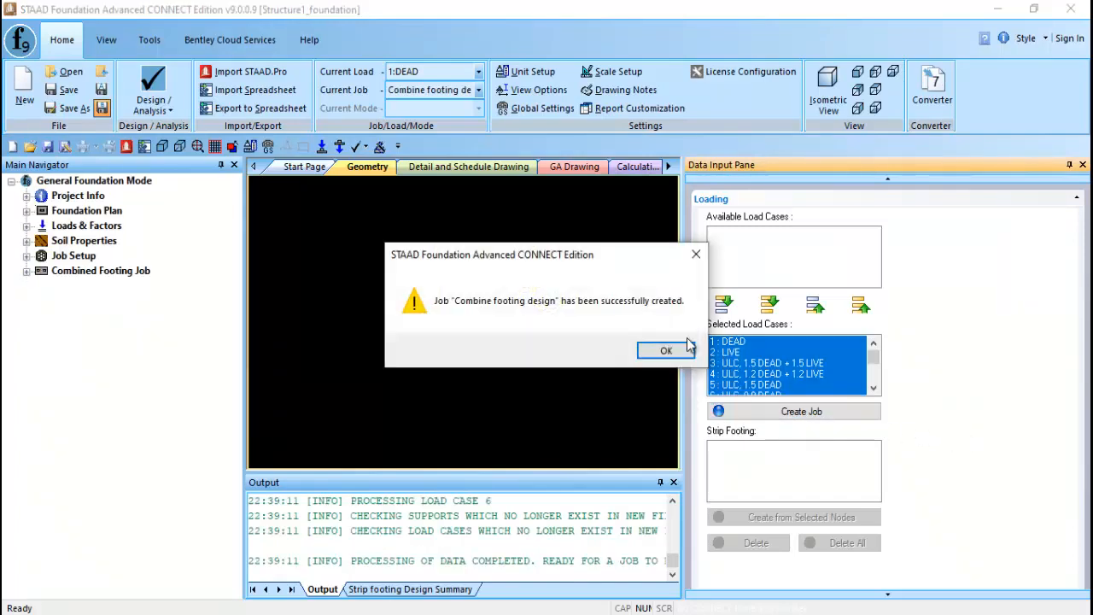
left_click(666, 352)
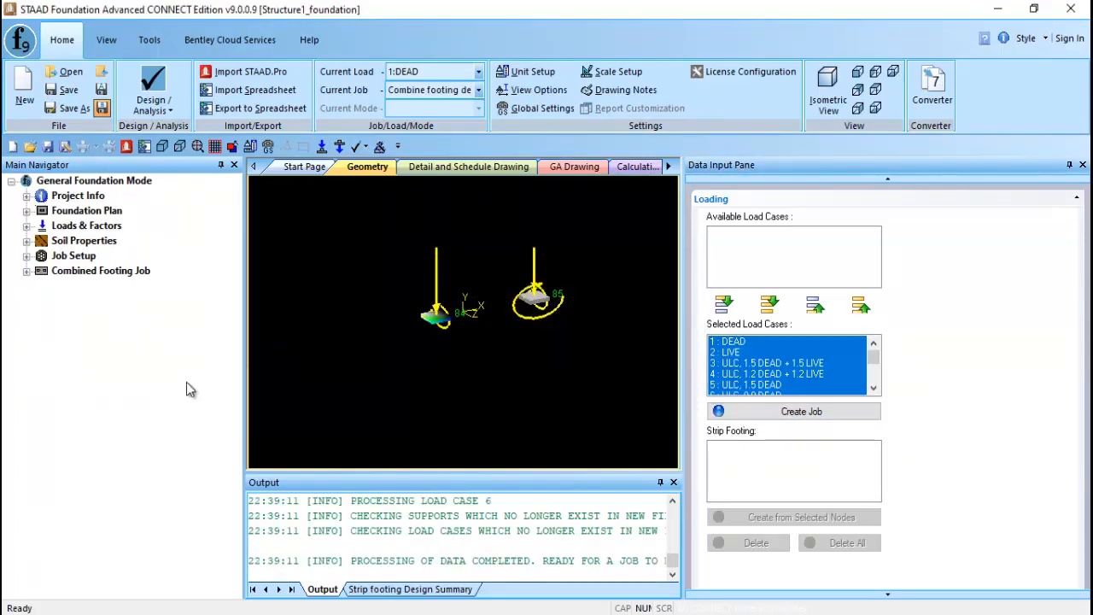
Review the combined footing job's design parameters from Concrete & Reinforcement to Sliding & Overturning, without running the design.
left_click(26, 271)
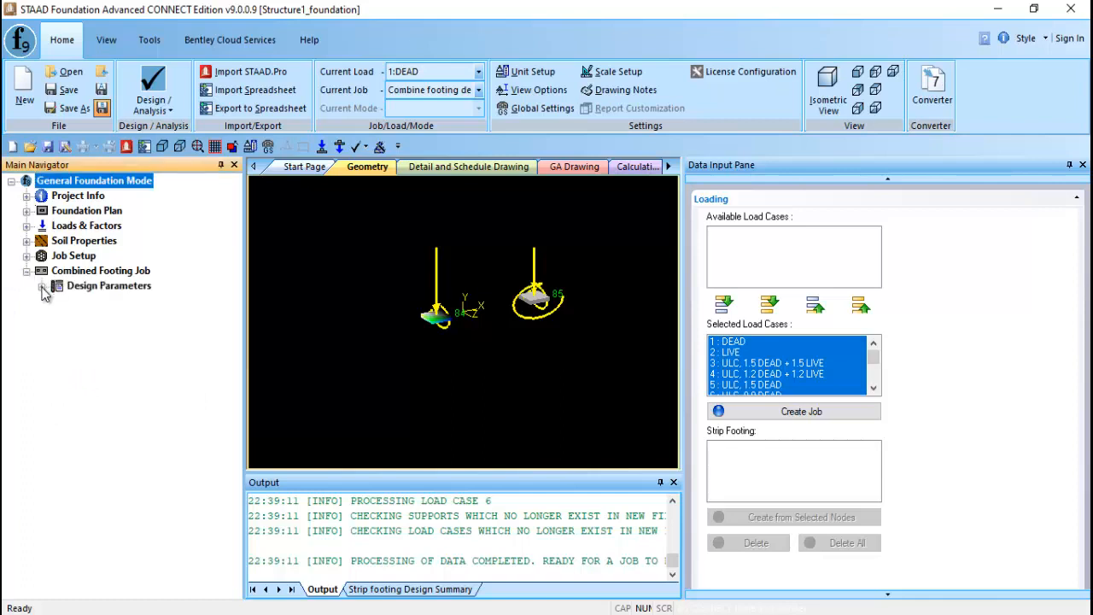
left_click(41, 286)
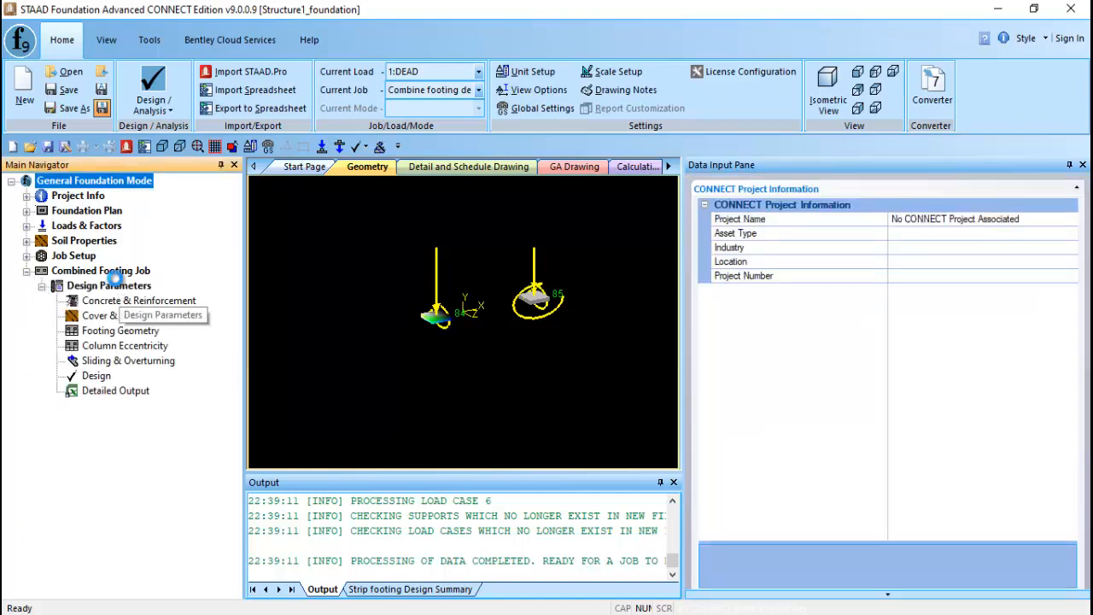
left_click(112, 273)
left_click(118, 287)
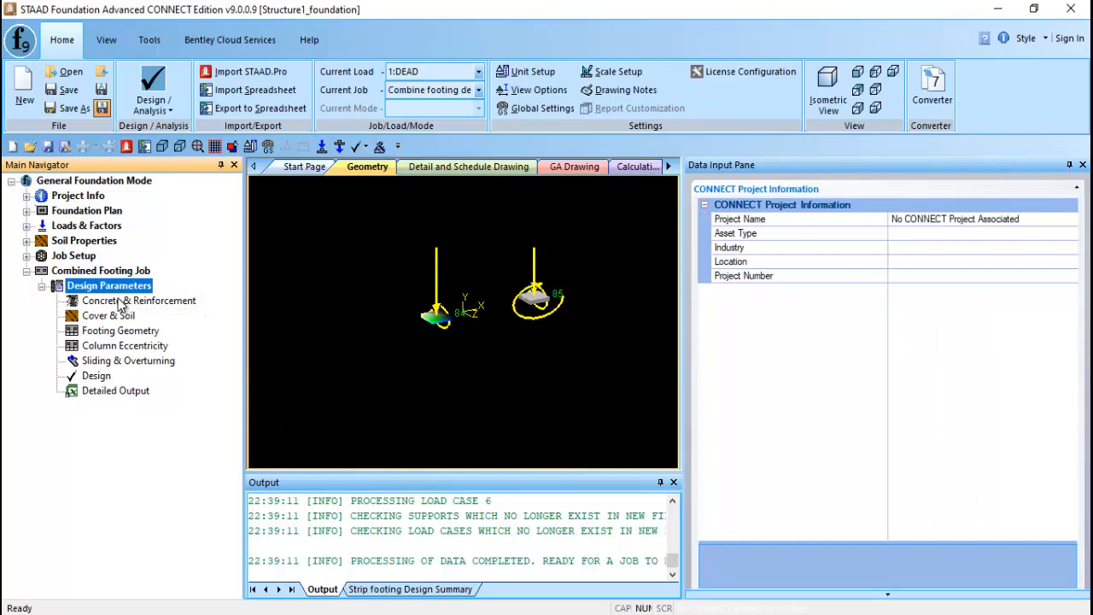
left_click(122, 302)
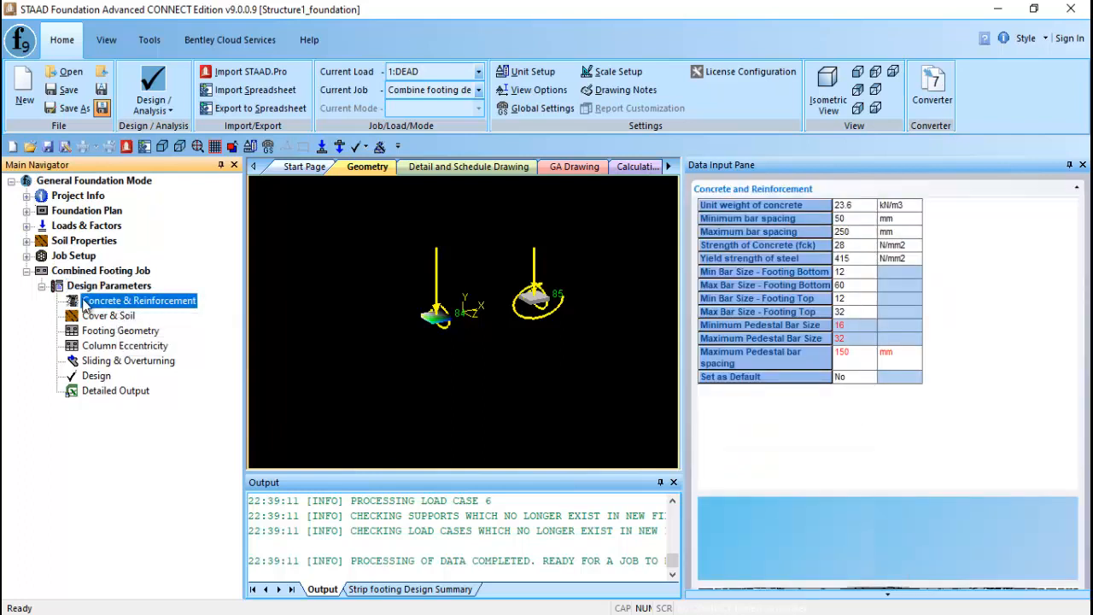
left_click(92, 290)
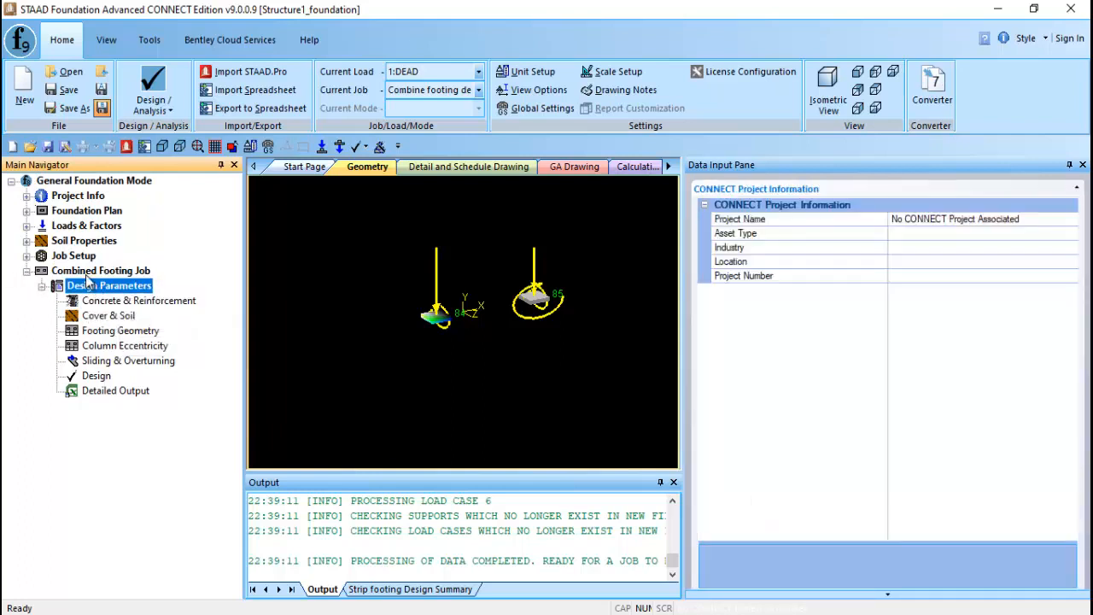
left_click(87, 274)
left_click(90, 287)
left_click(102, 302)
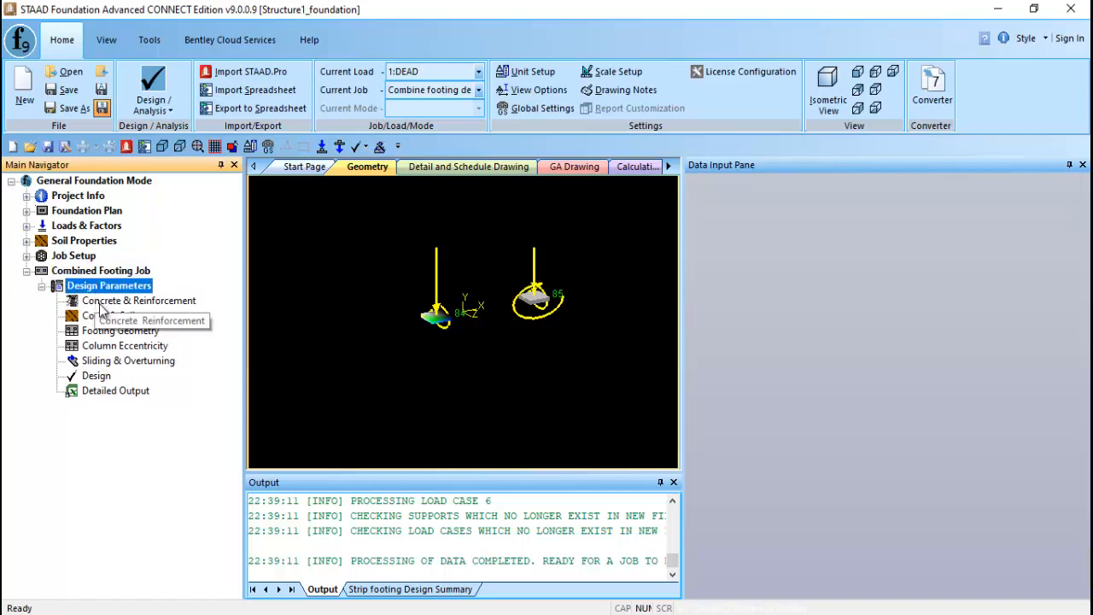
left_click(109, 317)
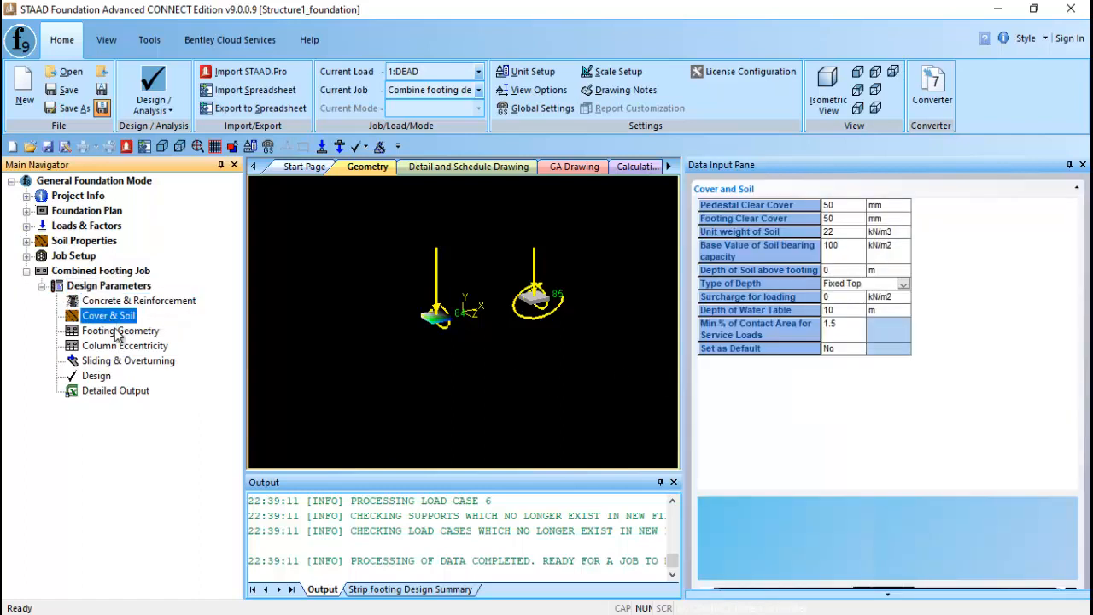
left_click(121, 332)
left_click(120, 347)
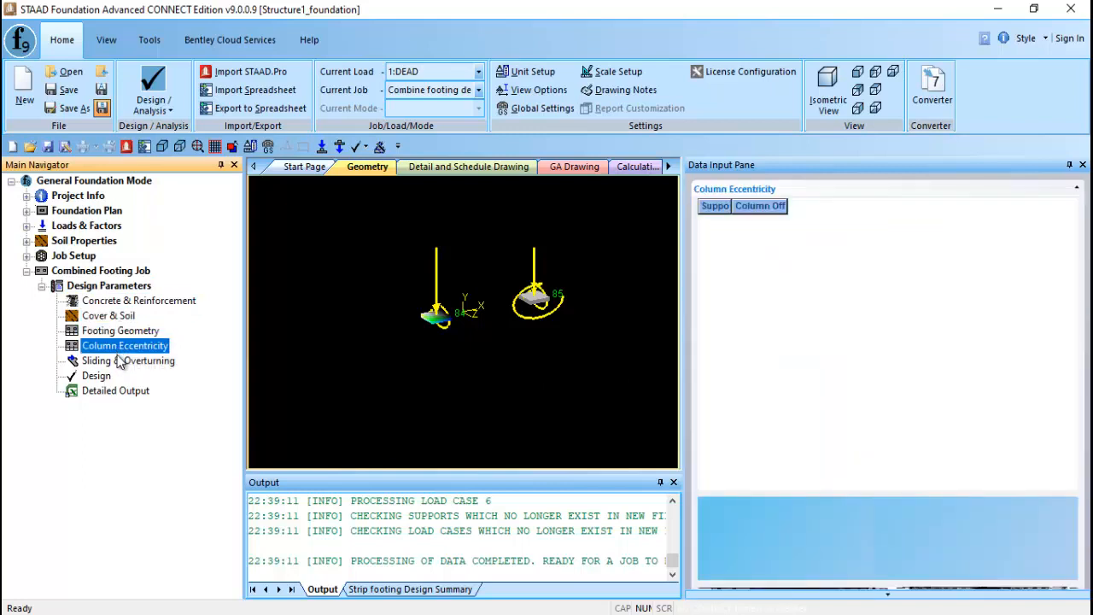
left_click(124, 360)
left_click(106, 380)
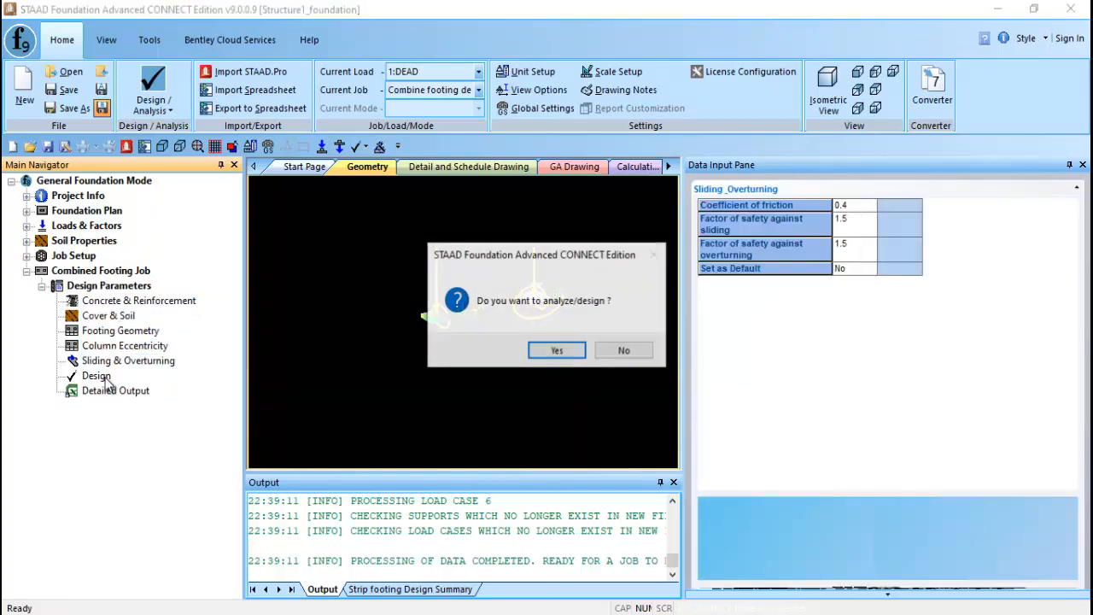
left_click(626, 350)
Open the current job for editing and check its strip footing setup, supports assignment and listed supports.
left_click(52, 259)
left_click(27, 256)
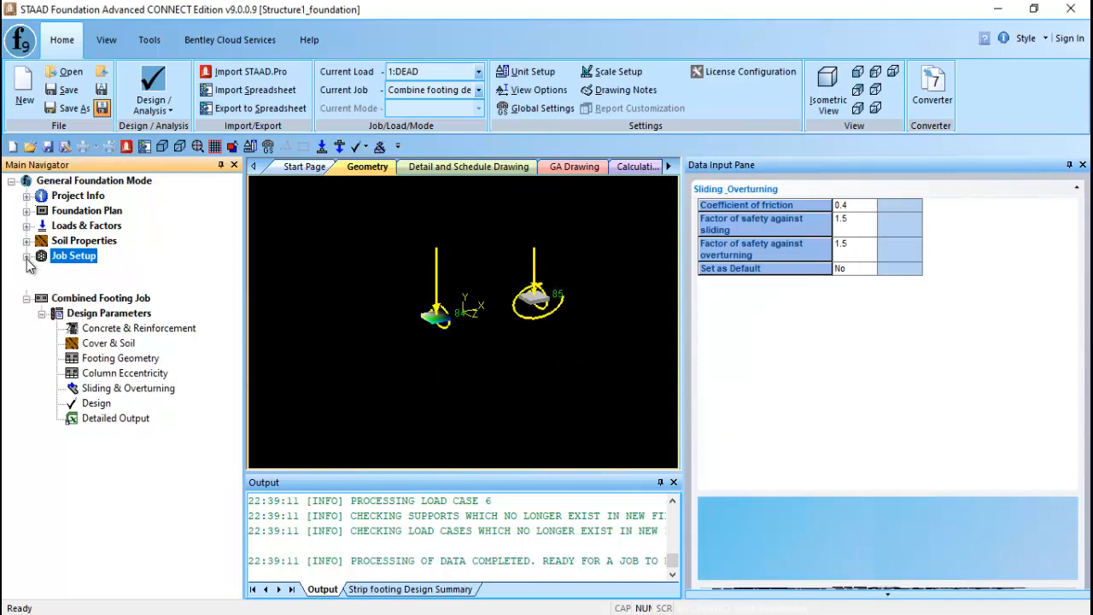
left_click(94, 286)
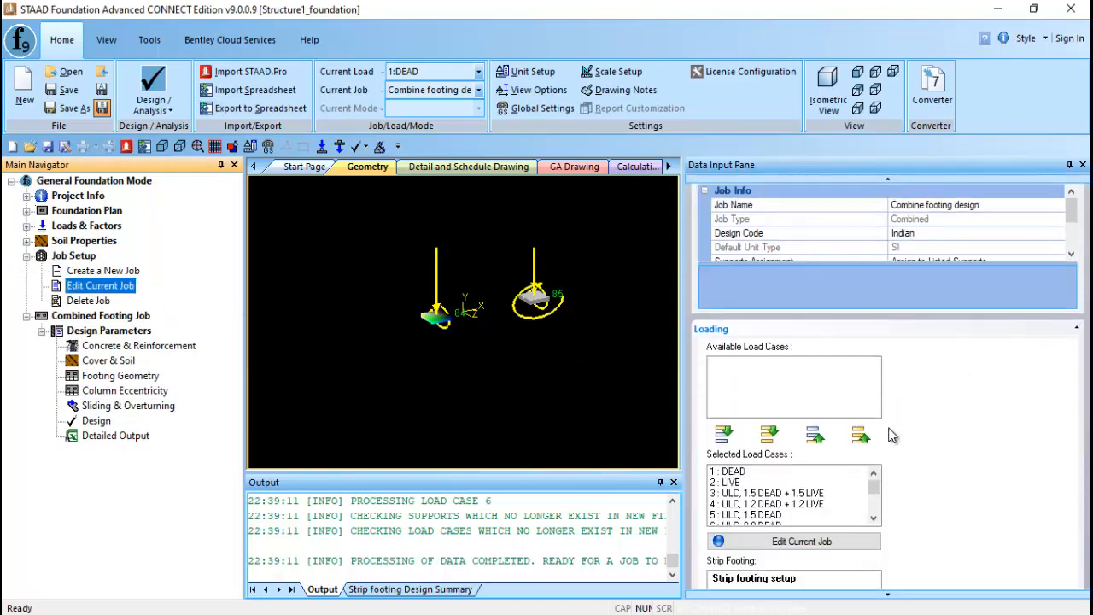
scroll(888, 401, "down", 5)
left_click(762, 440)
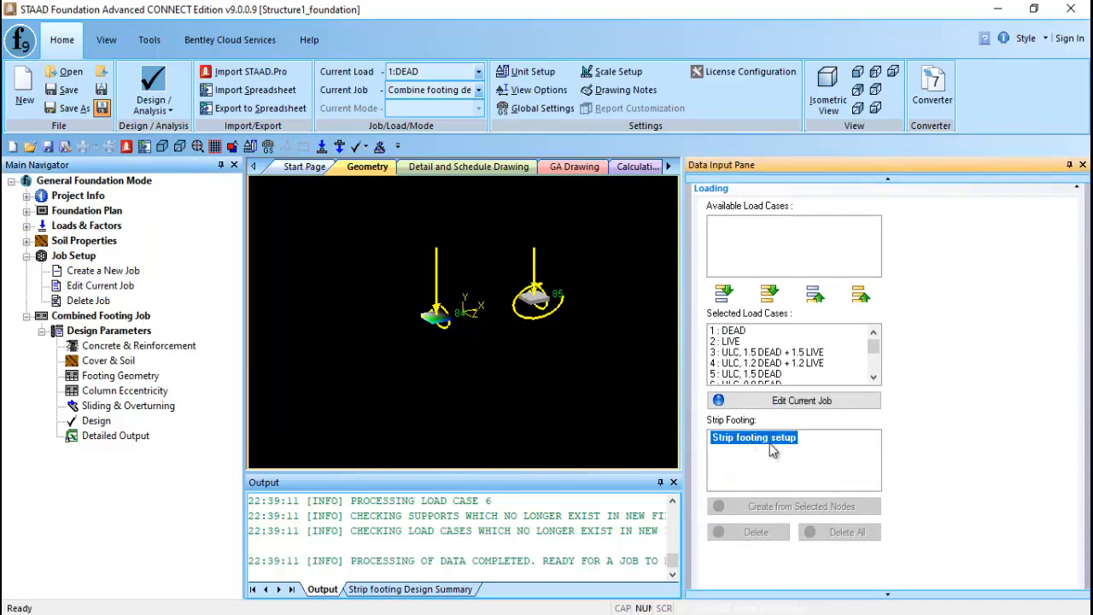
scroll(914, 337, "up", 3)
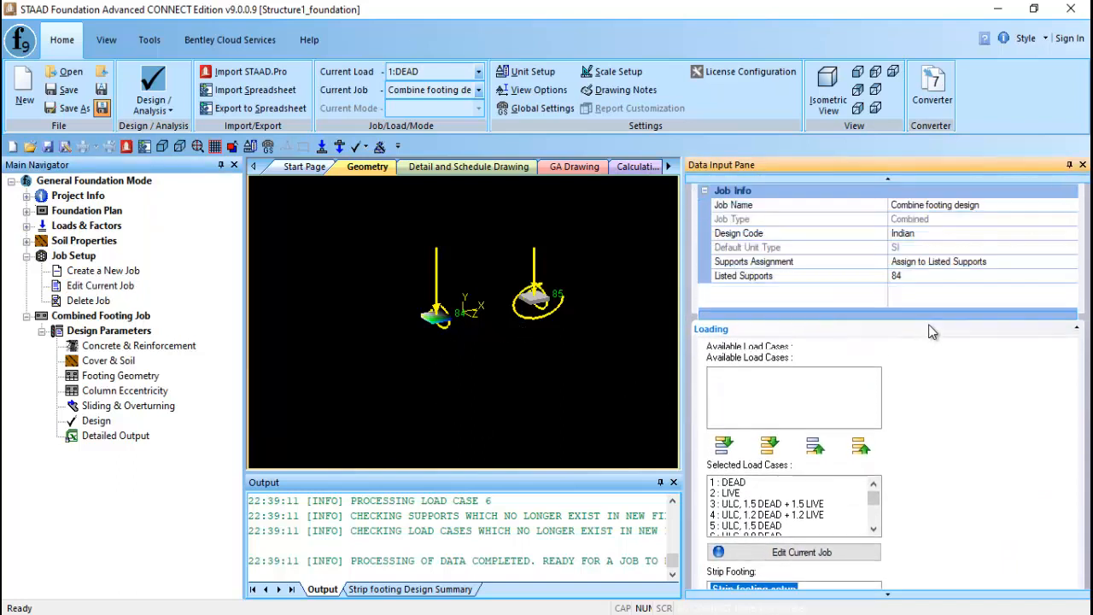
left_click(921, 275)
left_click(933, 263)
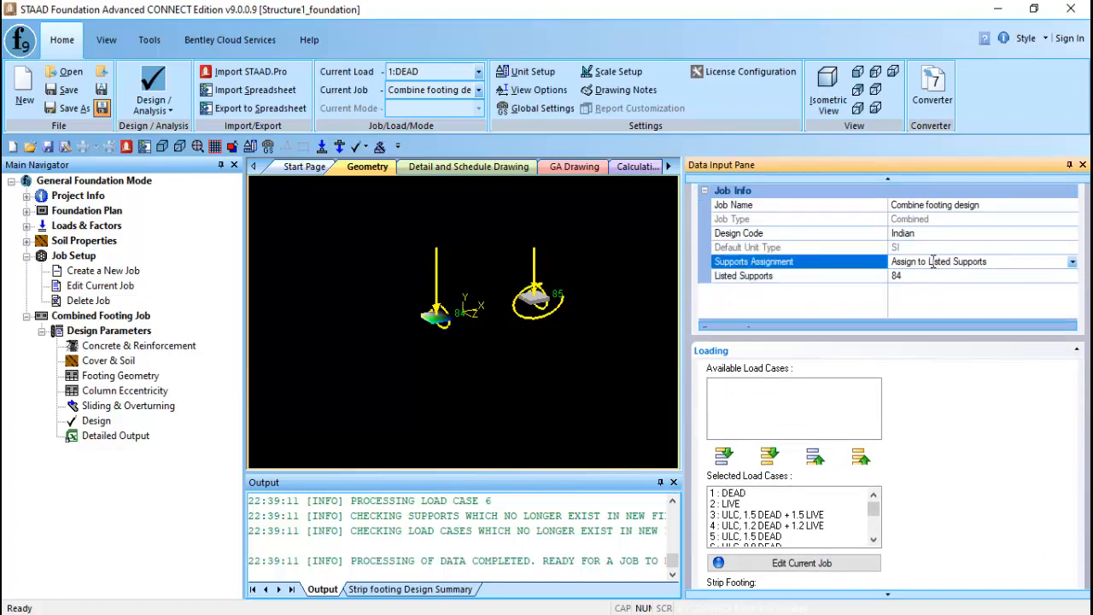
left_click(922, 275)
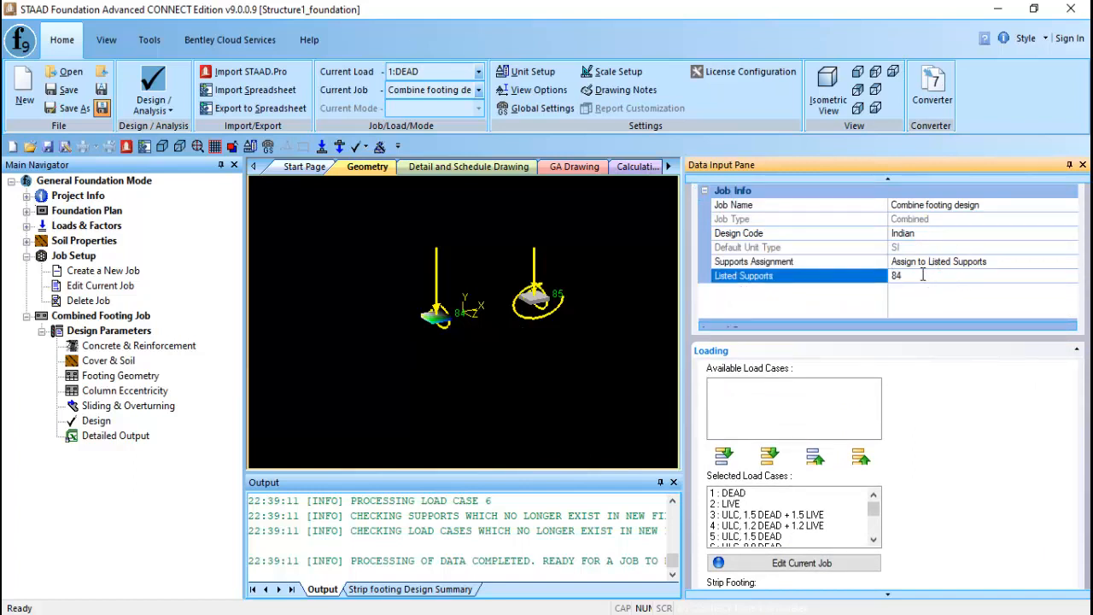
Clear the support selection in the model and set the job's supports assignment to Assign to selected support.
left_click(537, 299)
left_click(914, 275)
left_click(562, 321)
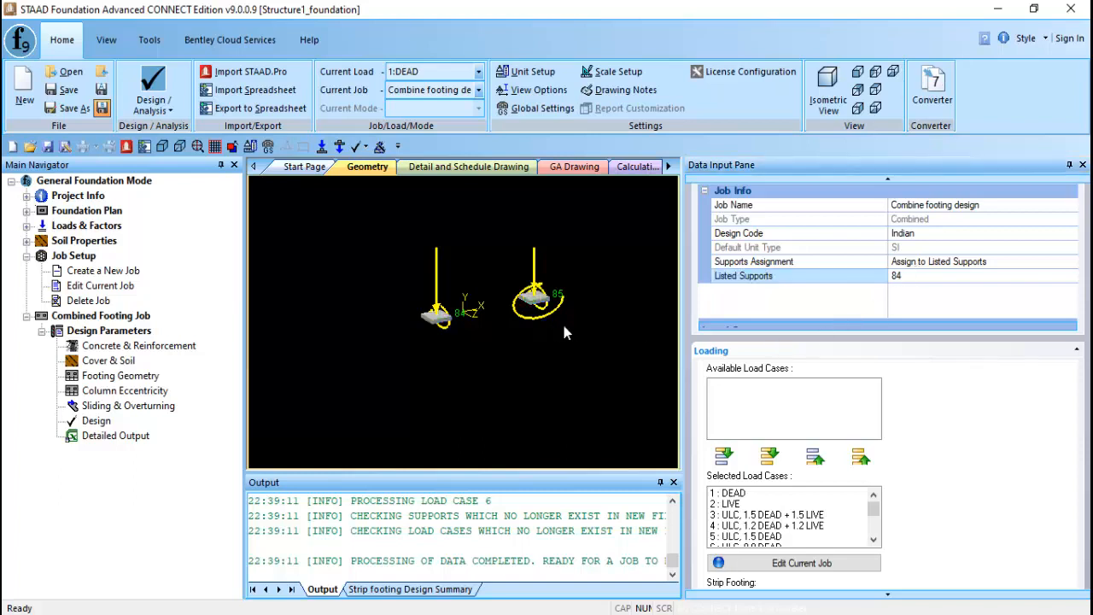
left_click(987, 265)
left_click(1072, 265)
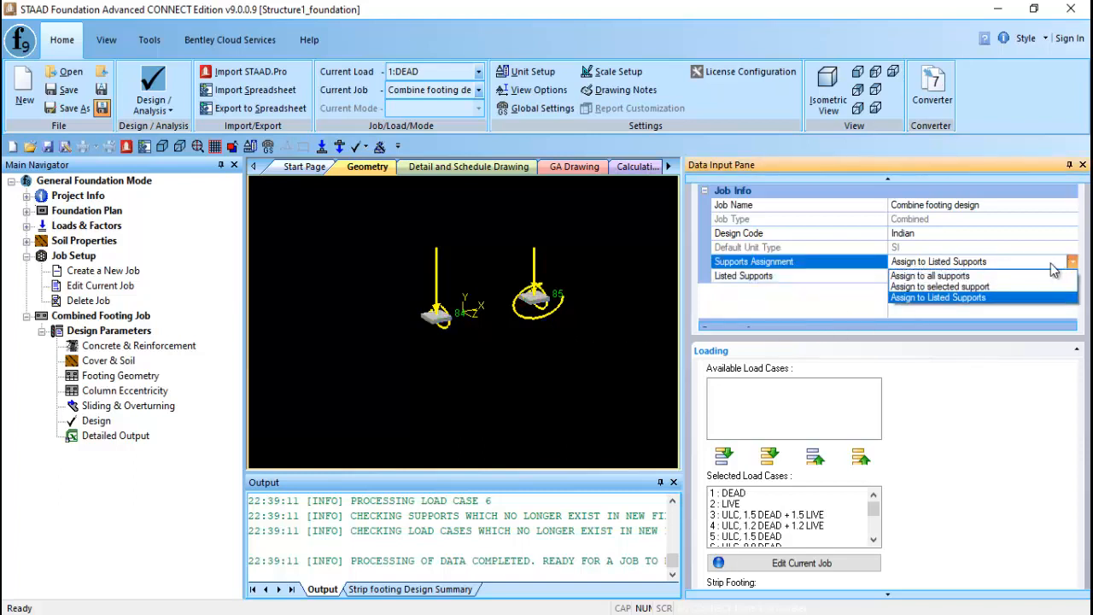
left_click(978, 289)
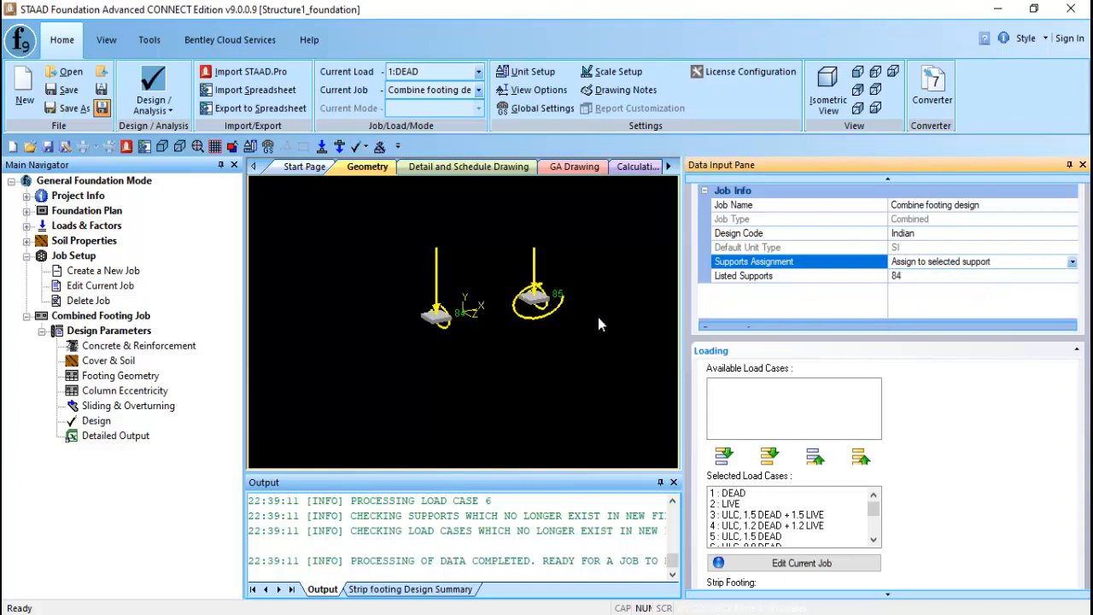
Select supports 84 and 85 in the model and create a strip footing from the selected nodes.
left_click(532, 312)
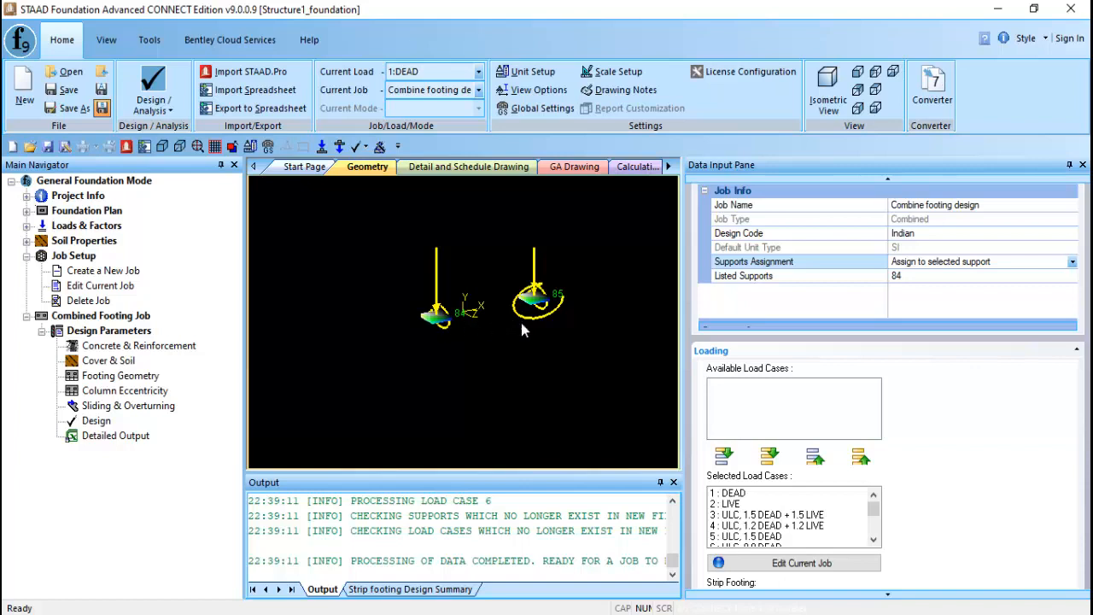
scroll(959, 368, "down", 2)
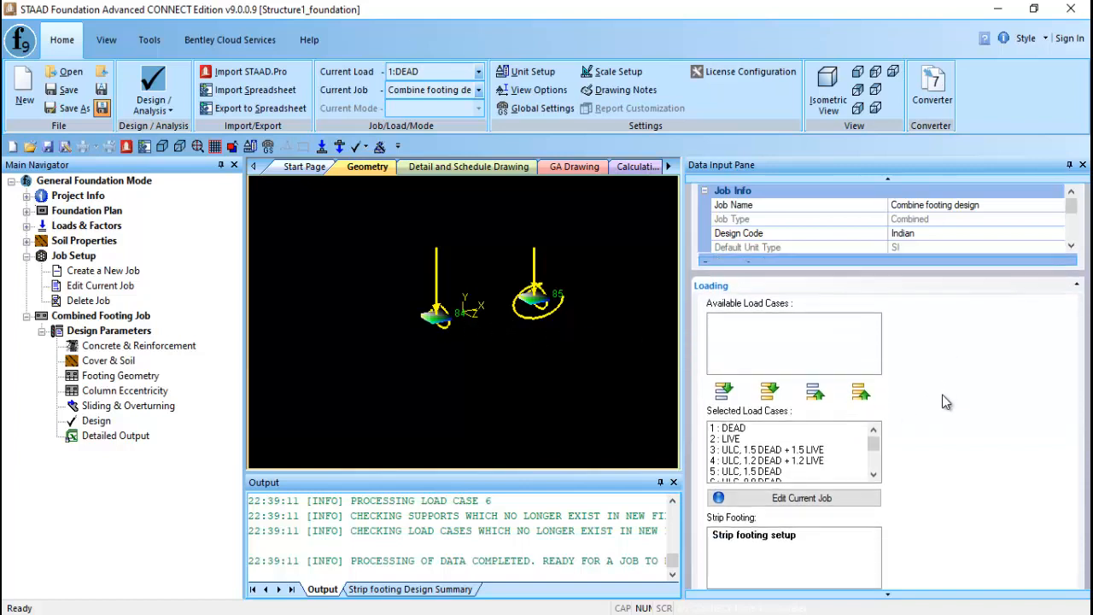
scroll(944, 402, "down", 3)
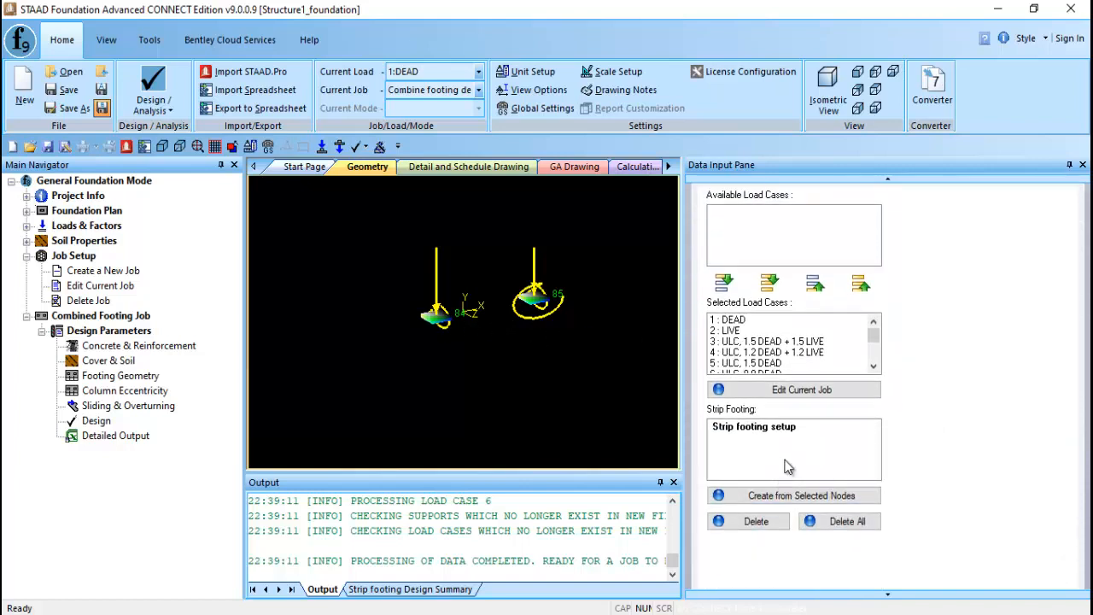
left_click(809, 502)
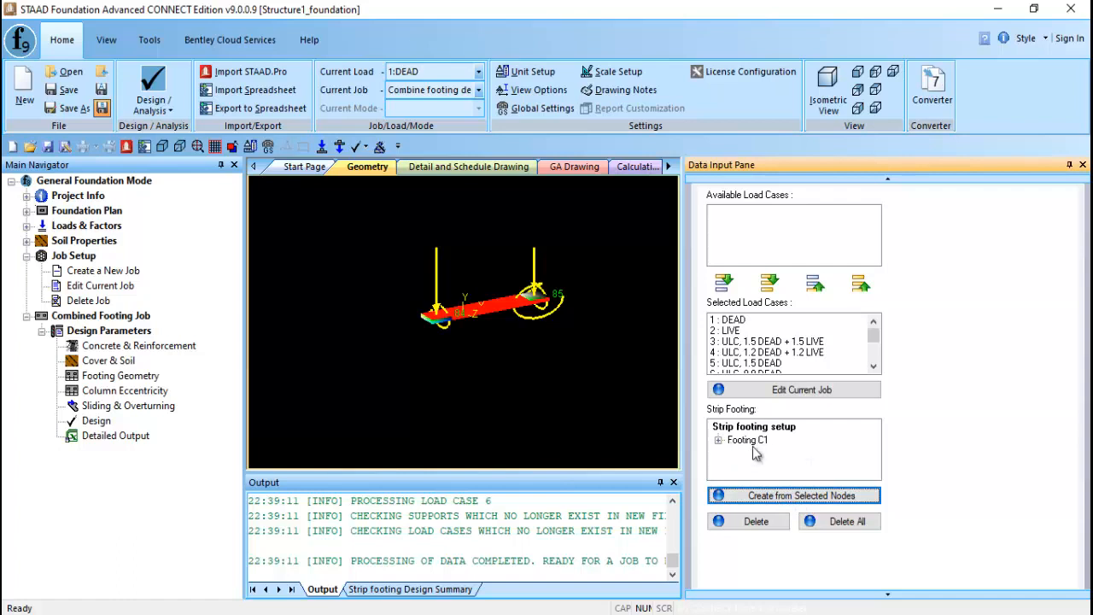
Examine the strip footing joining supports 84 and 85 in the model, along with the job's information and strip footing setup.
scroll(1025, 376, "up", 3)
scroll(1027, 352, "up", 2)
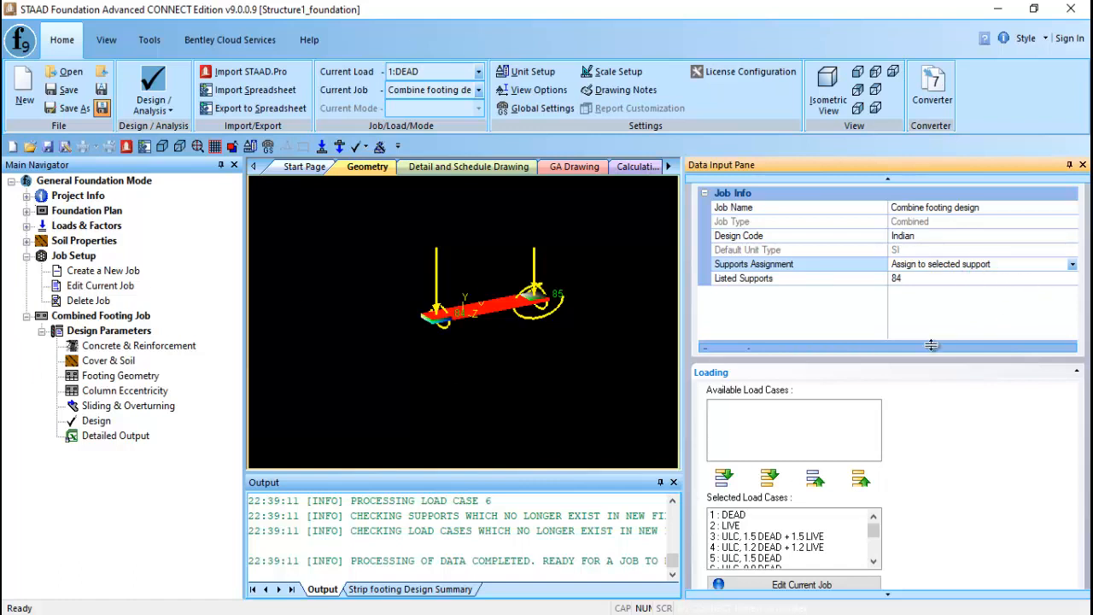
scroll(525, 384, "up", 5)
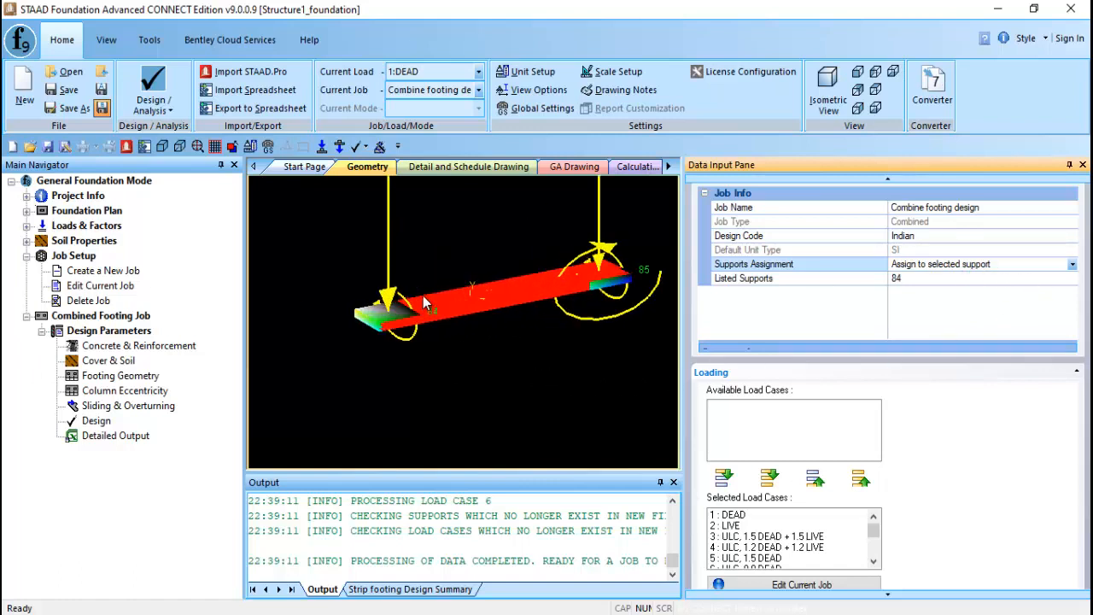
scroll(435, 293, "down", 3)
scroll(979, 518, "down", 2)
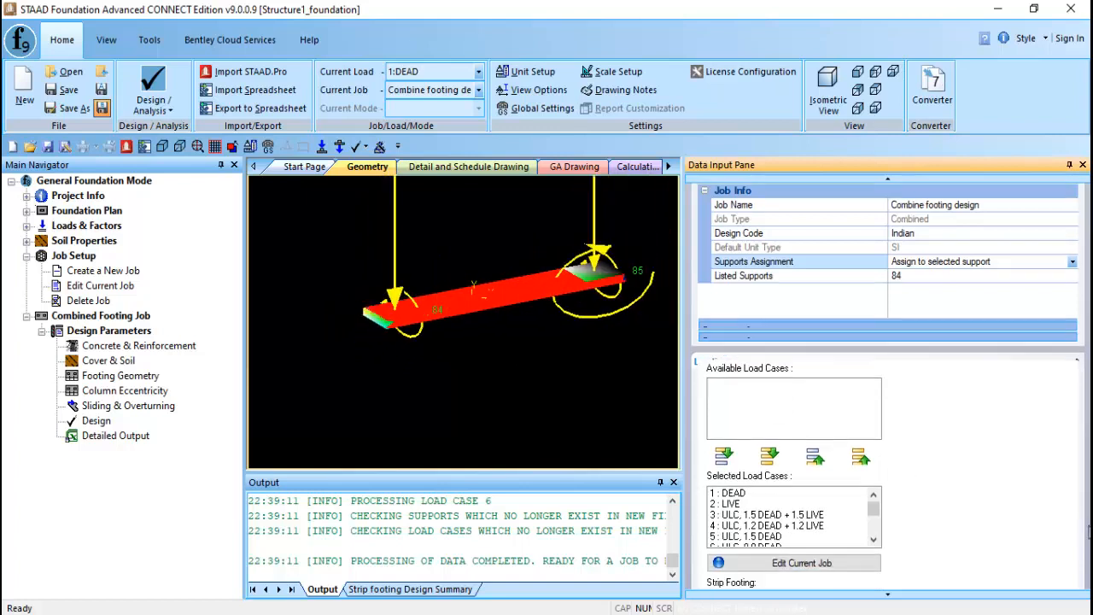
scroll(979, 518, "down", 1)
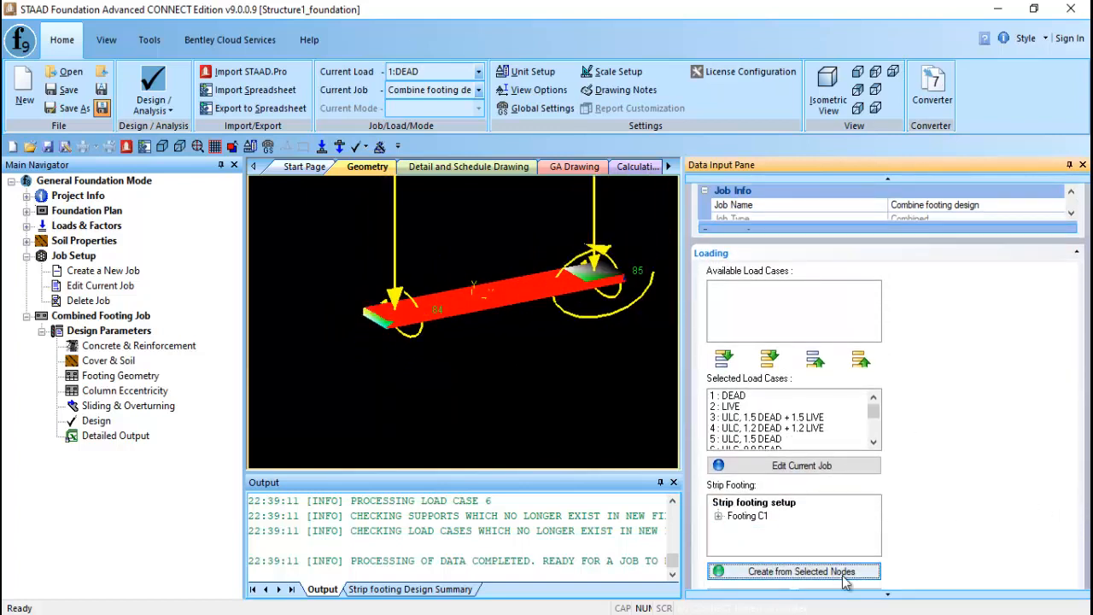
scroll(879, 588, "down", 1)
scroll(878, 587, "down", 5)
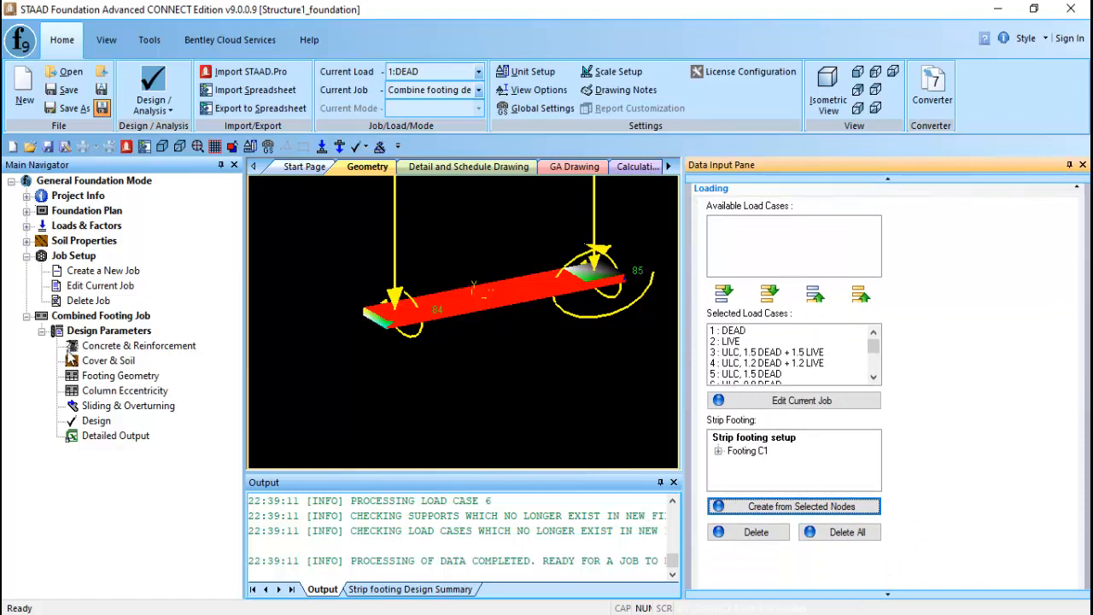
Set the unit weight of concrete to 24 kN/m3 and the concrete strength (fck) to 30 N/mm2.
left_click(91, 349)
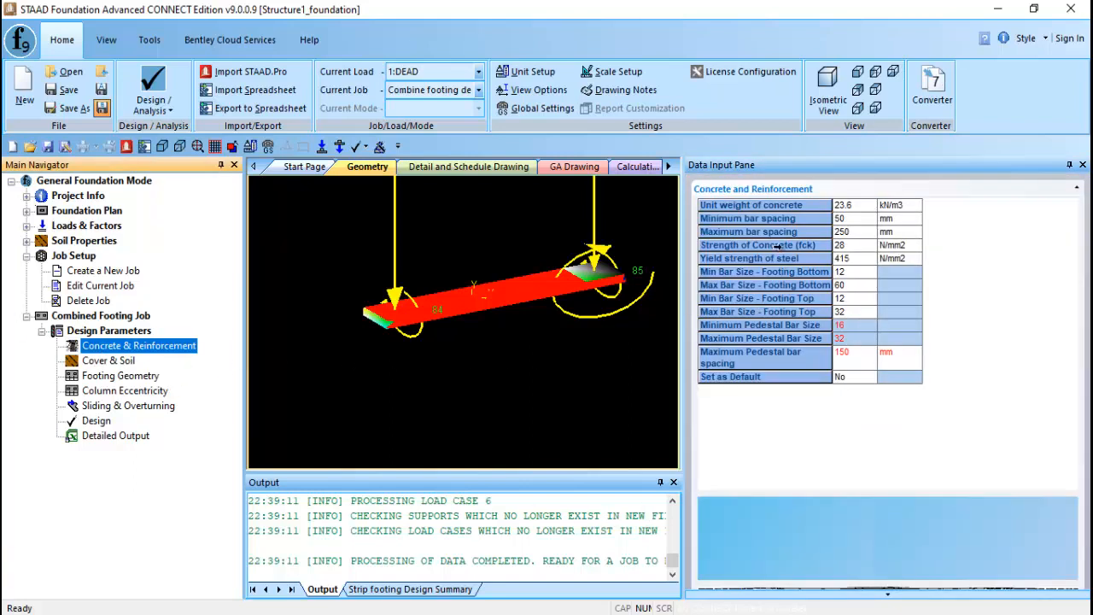
left_click(858, 207)
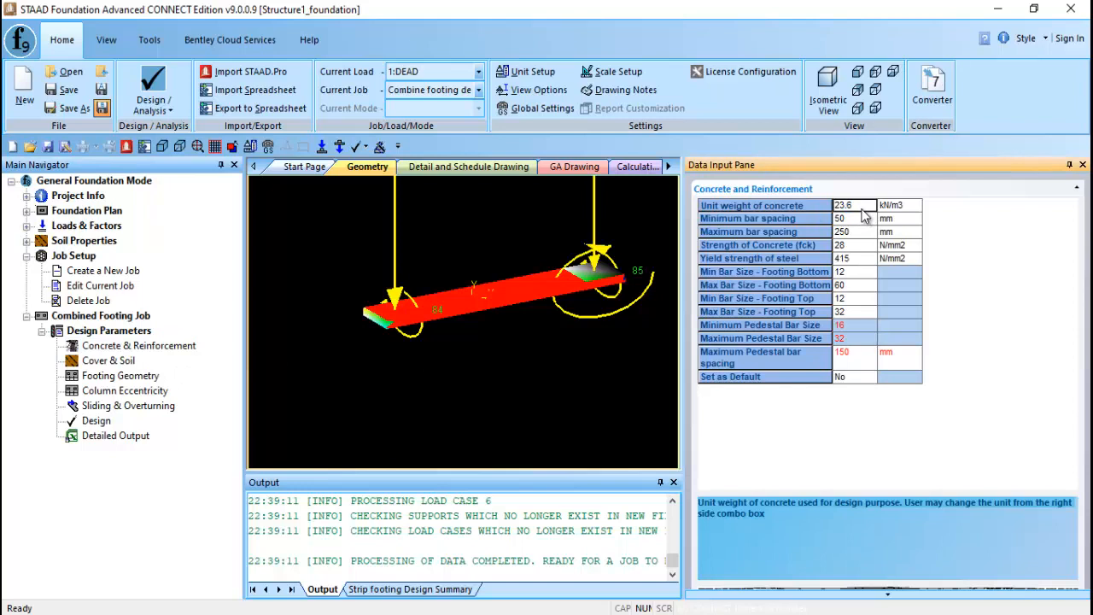
key("BackSpace")
key("BackSpace")
key("BackSpace")
key("BackSpace")
type("24")
left_click(850, 248)
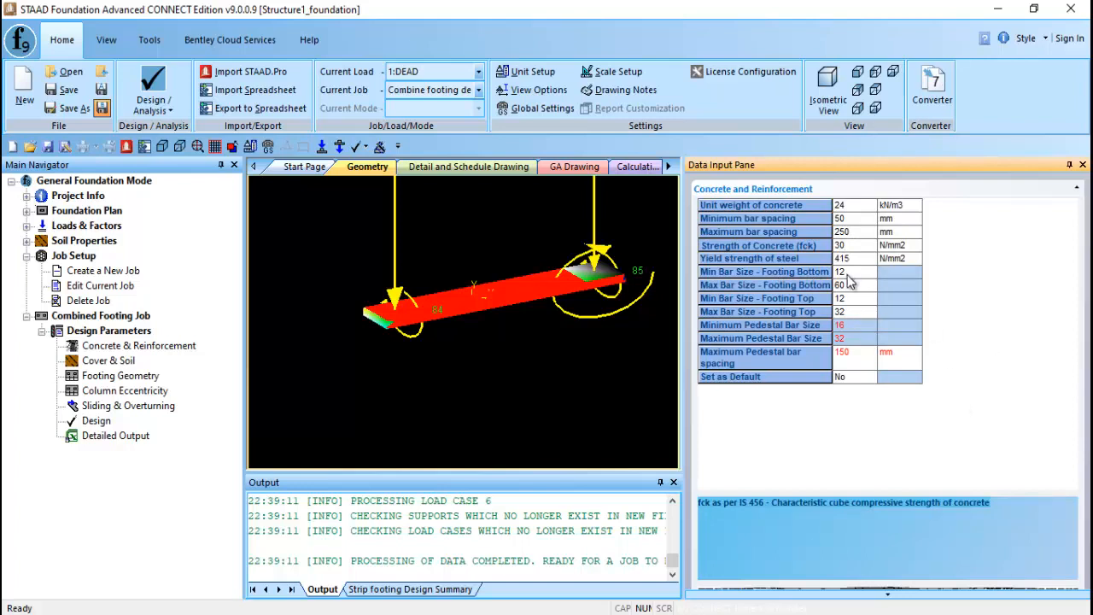
Set the maximum bar size to 40 for the footing bottom and 50 for the footing top.
left_click(850, 284)
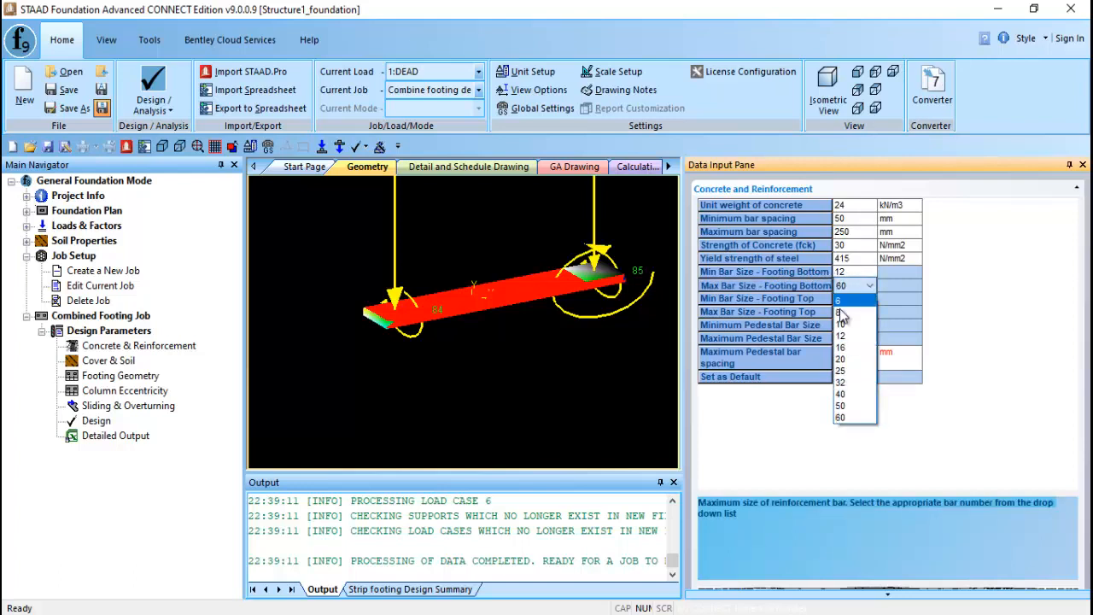
left_click(842, 393)
left_click(857, 305)
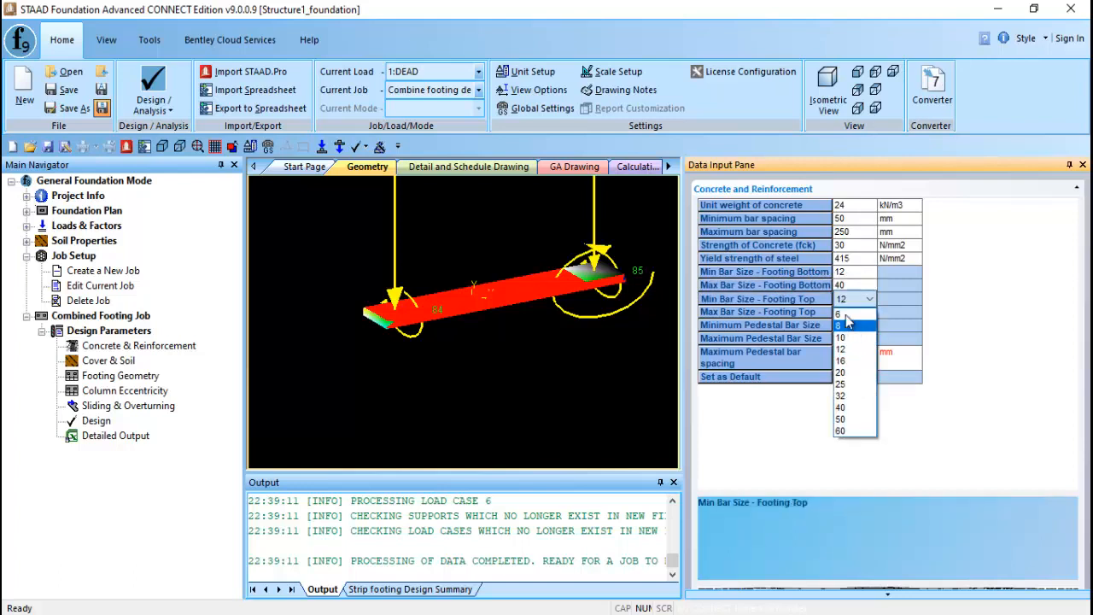
left_click(850, 316)
left_click(850, 314)
left_click(848, 316)
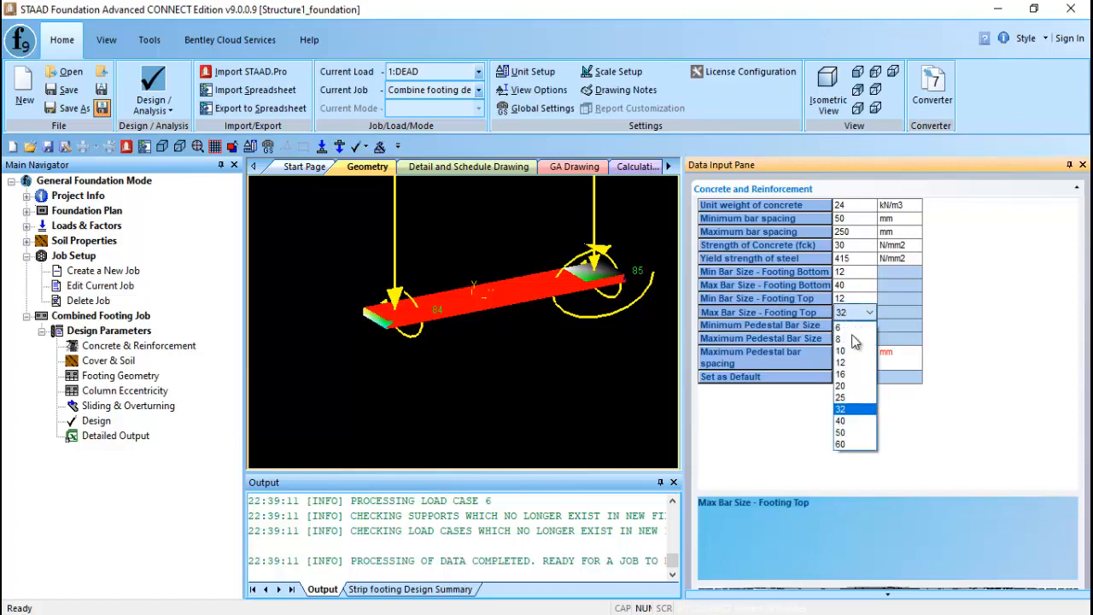
left_click(859, 434)
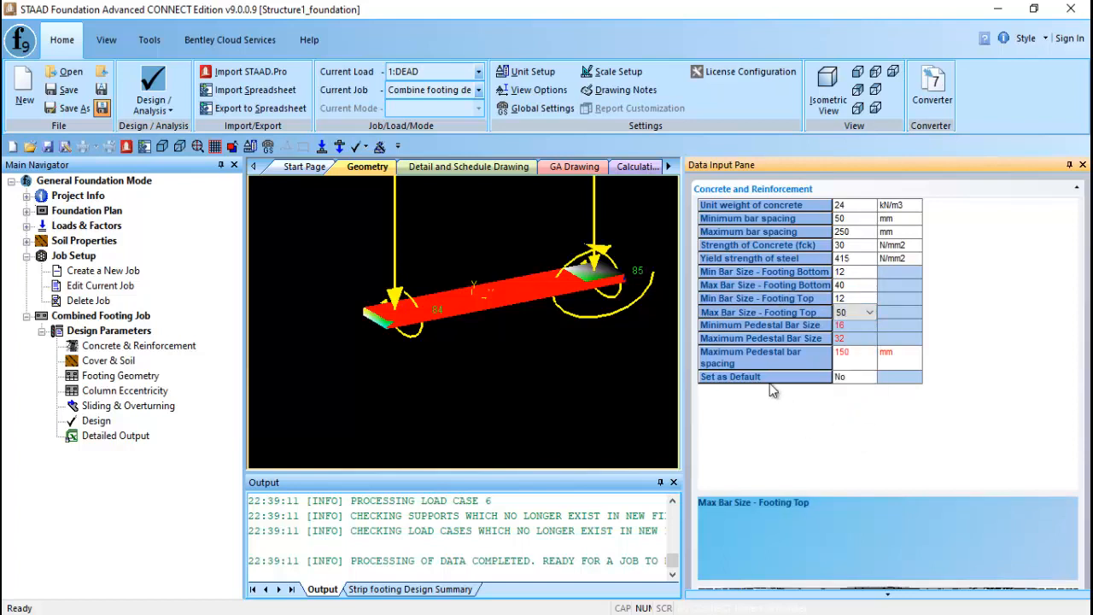
In the cover and soil parameters, keep the depth type at Fixed Top and set the depth of water table to 15 m.
left_click(117, 362)
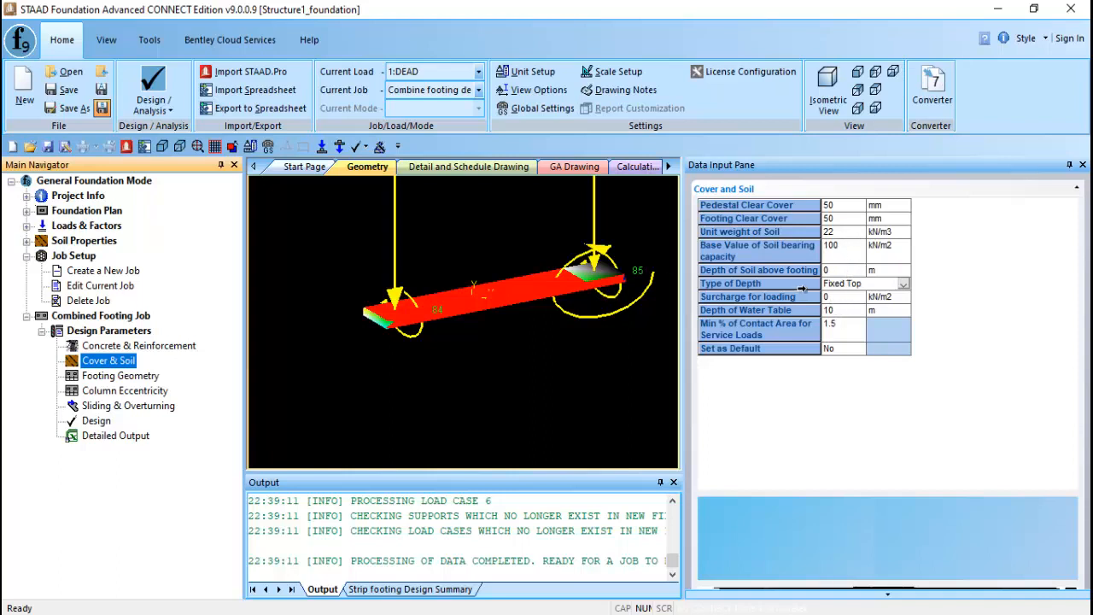
left_click(838, 287)
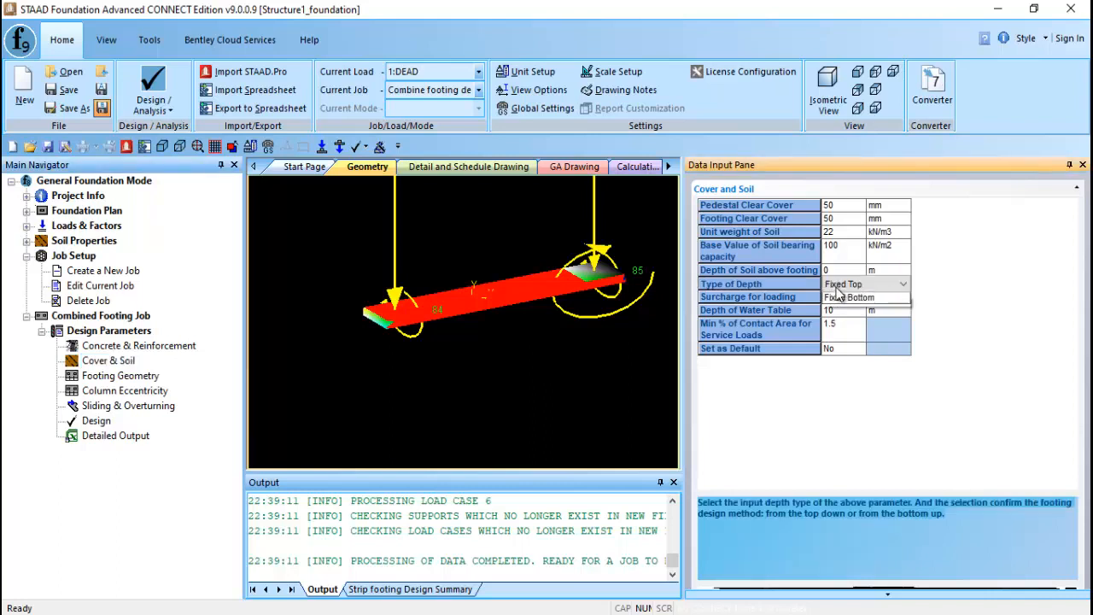
left_click(840, 298)
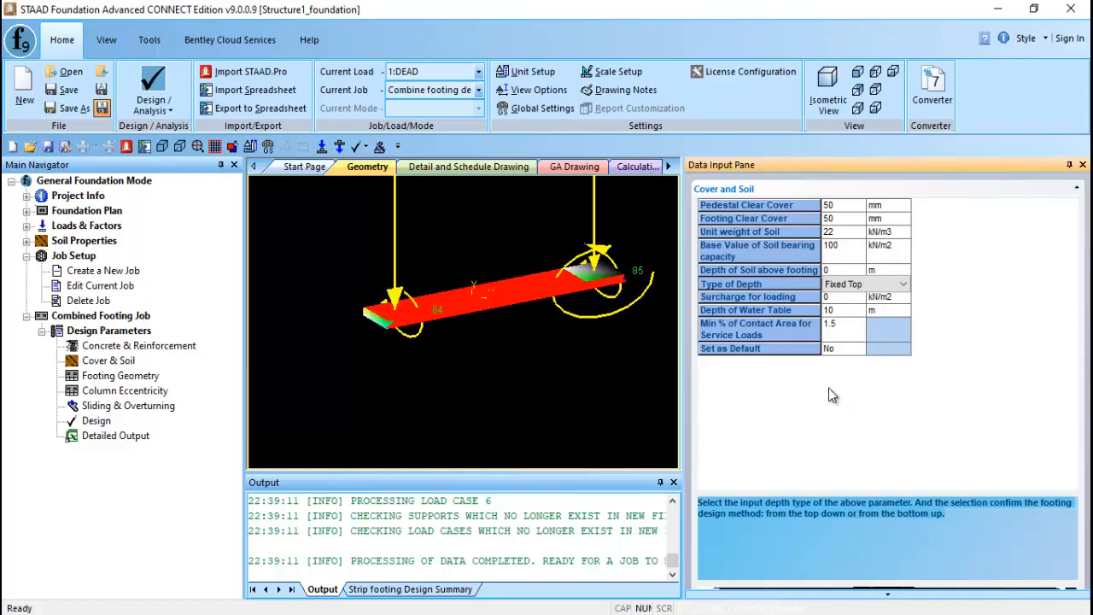
left_click(829, 298)
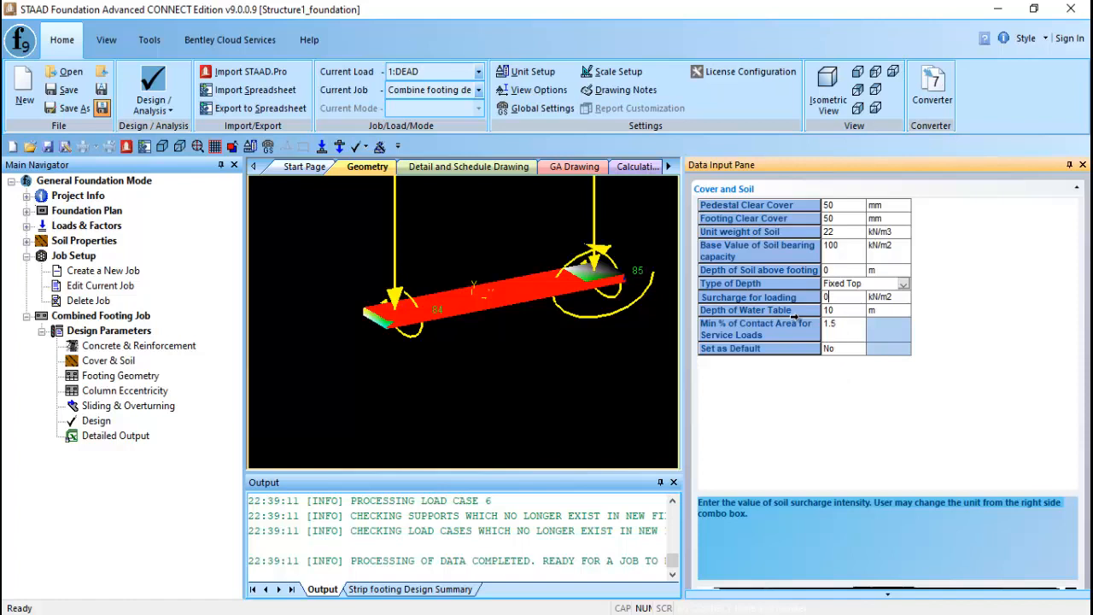
left_click(841, 311)
left_click_drag(834, 313, 817, 313)
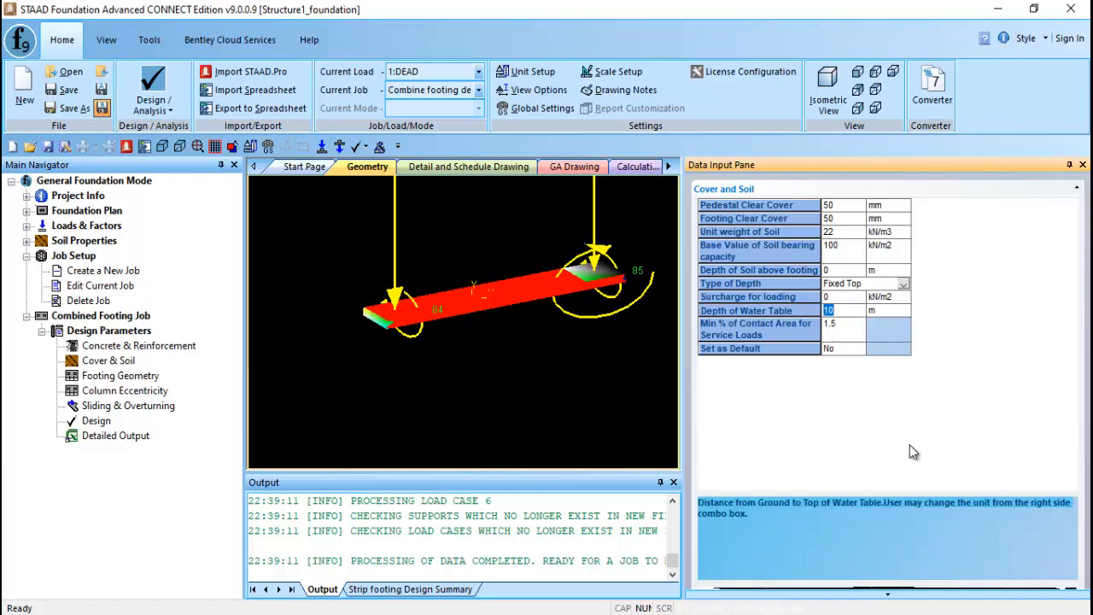
type("0")
left_click_drag(831, 311, 780, 309)
left_click(850, 347)
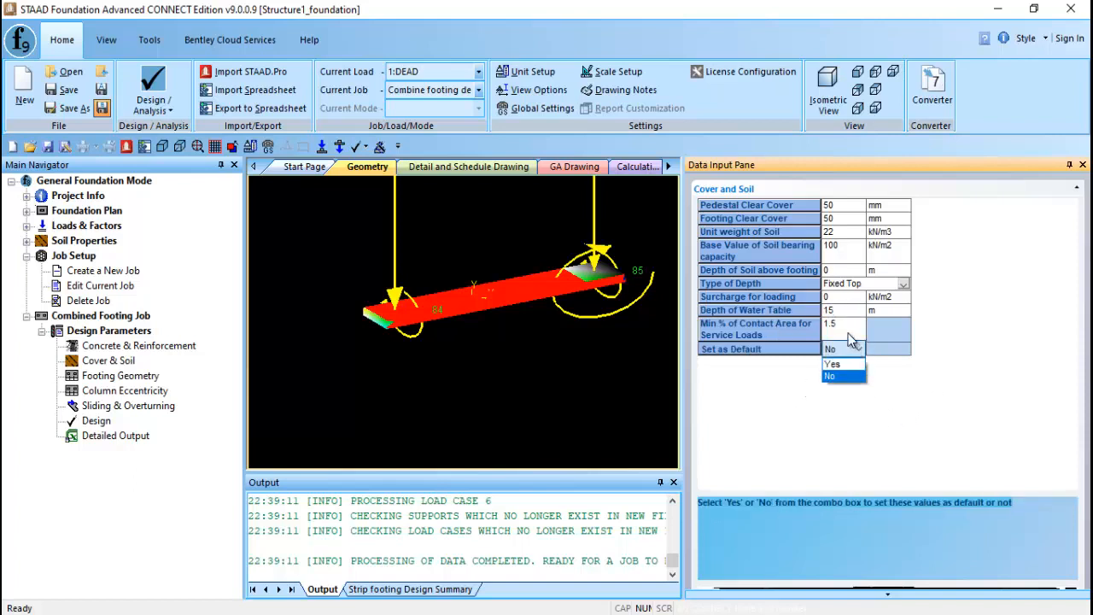
left_click(849, 333)
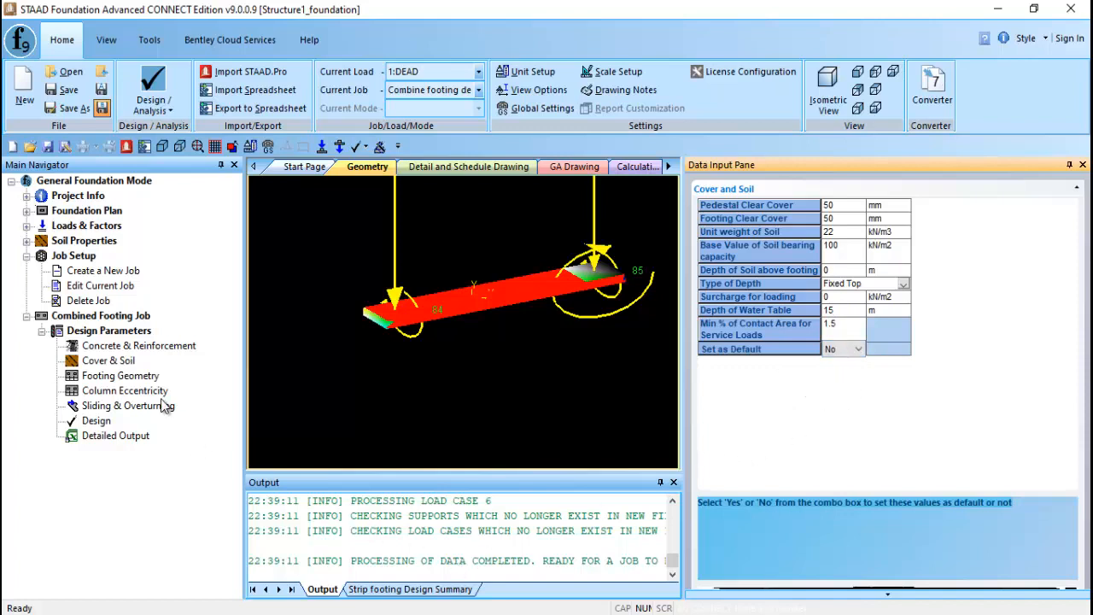
Check the design type options in the footing geometry parameters, keeping Calculate Dimension selected.
left_click(128, 378)
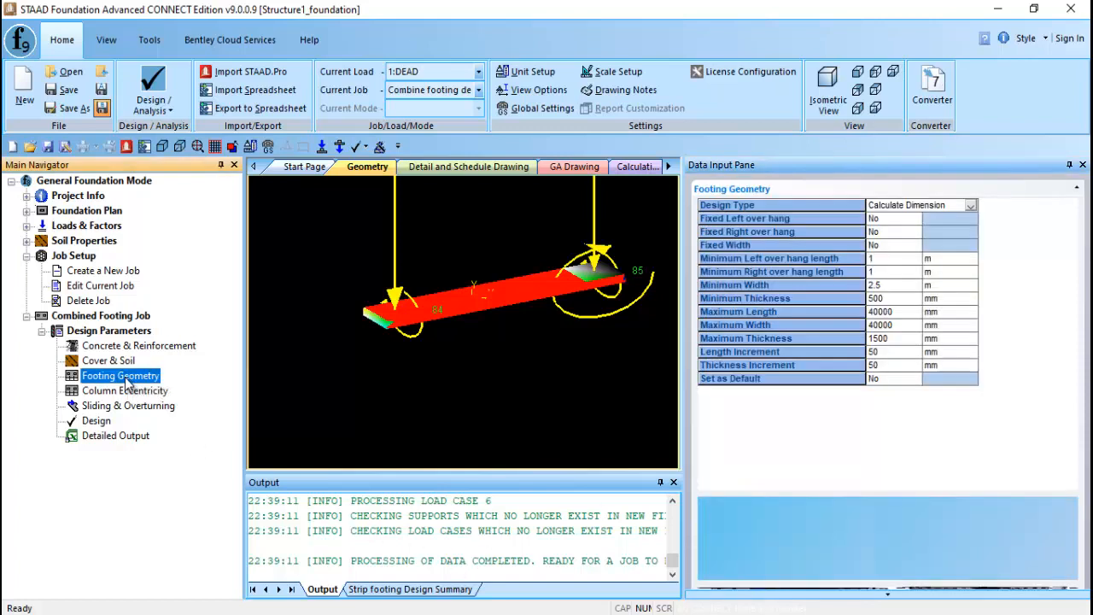
left_click(889, 207)
left_click(889, 208)
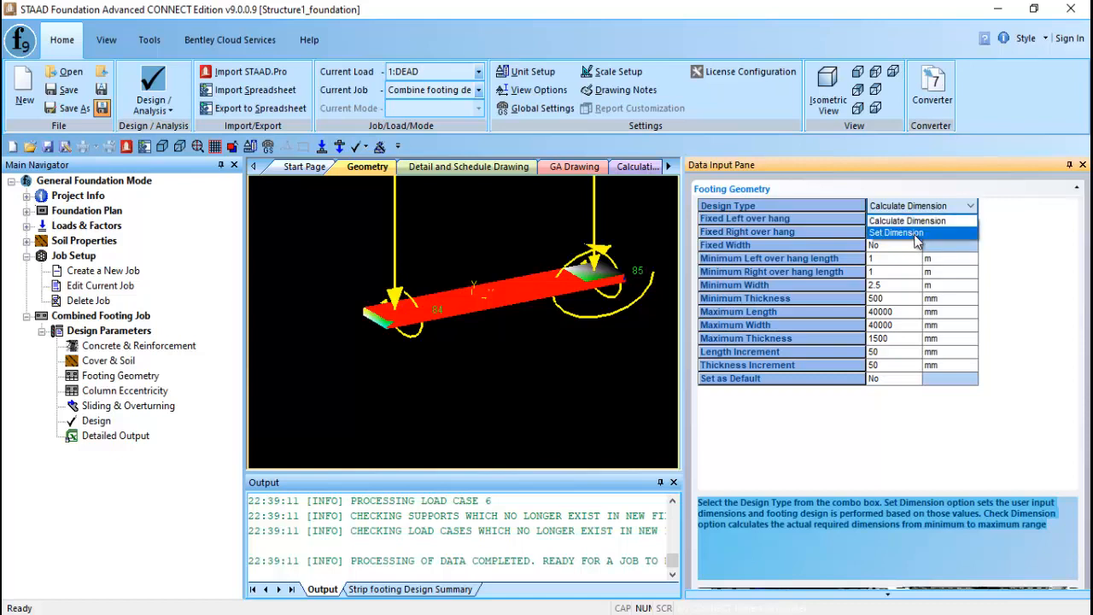
left_click(1017, 273)
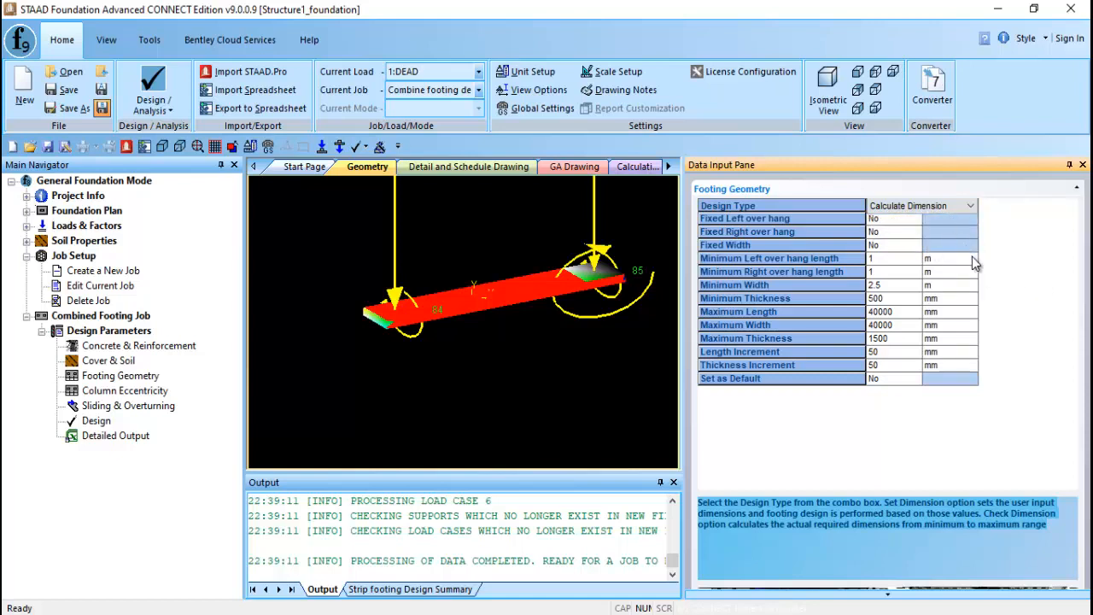
left_click(895, 208)
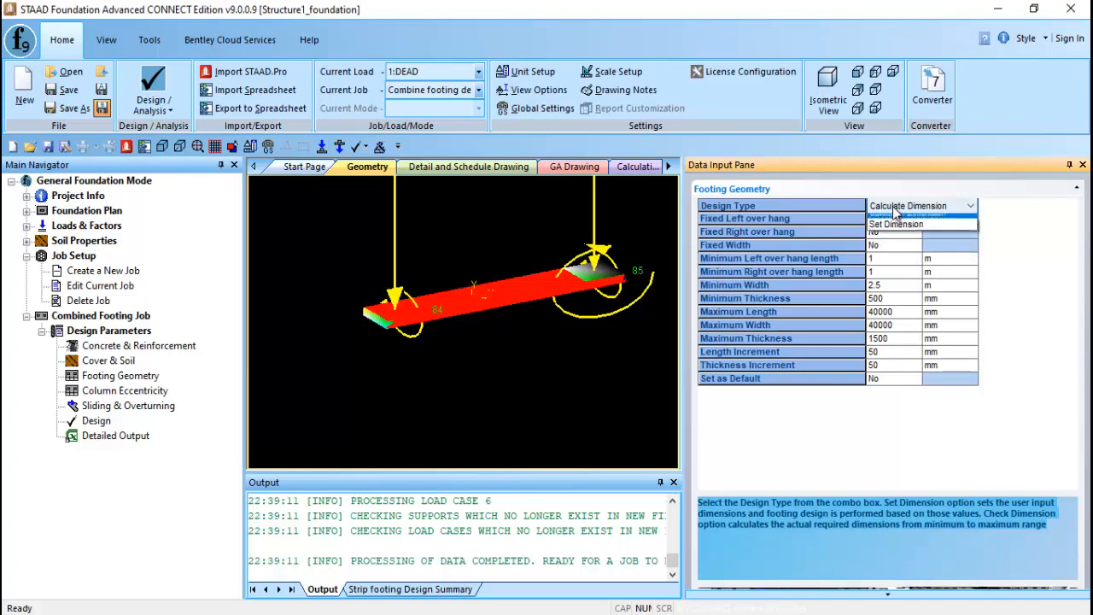
left_click(895, 211)
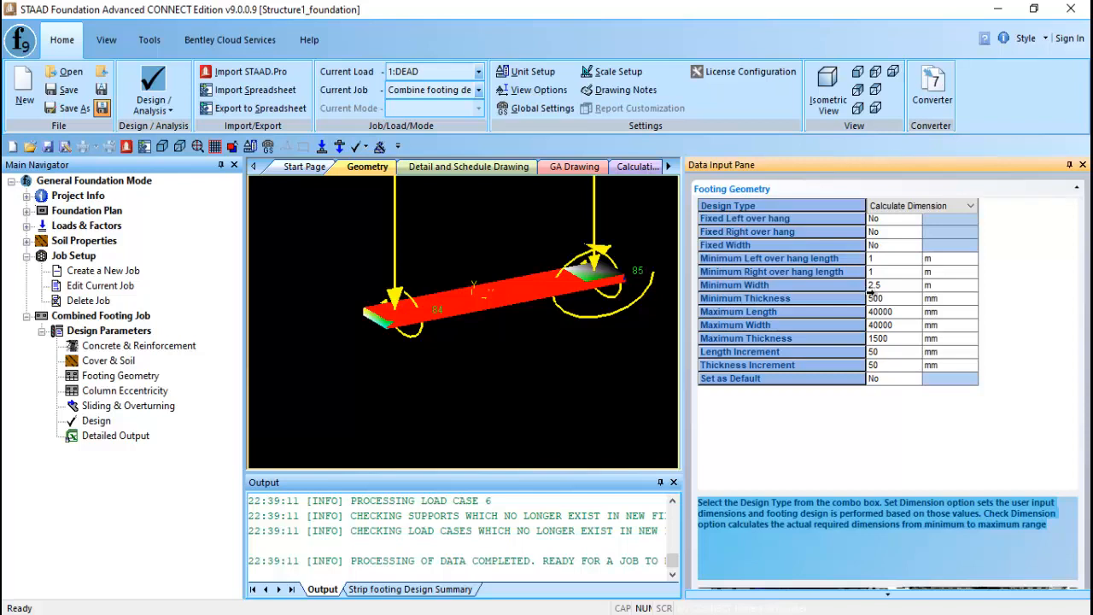
Set both the maximum length and the maximum width of the footing to 10000 mm.
left_click(898, 302)
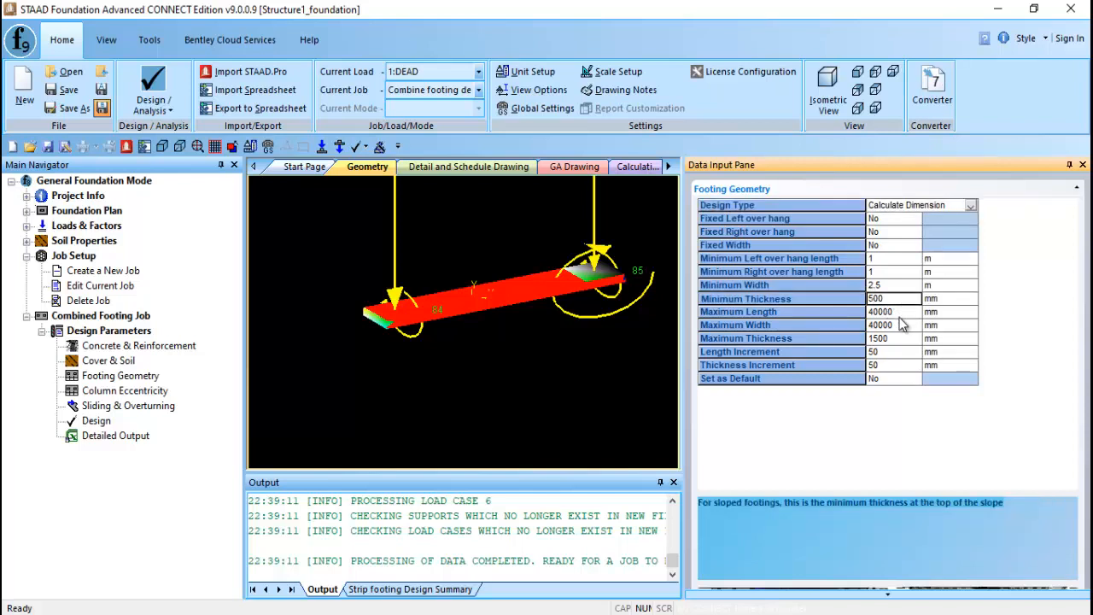
left_click(901, 316)
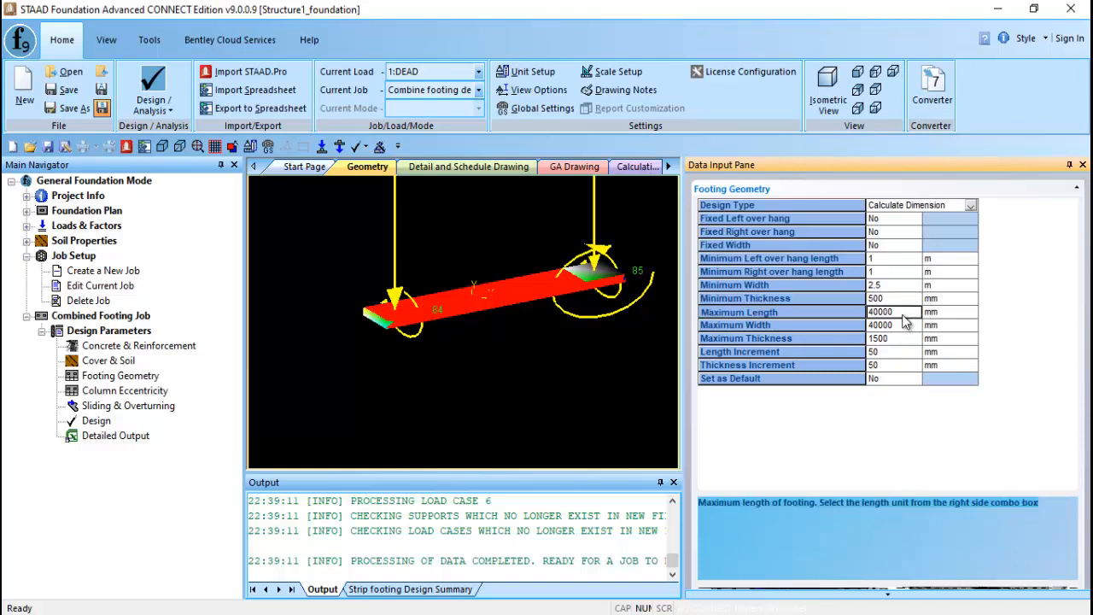
left_click(904, 314)
type("10000")
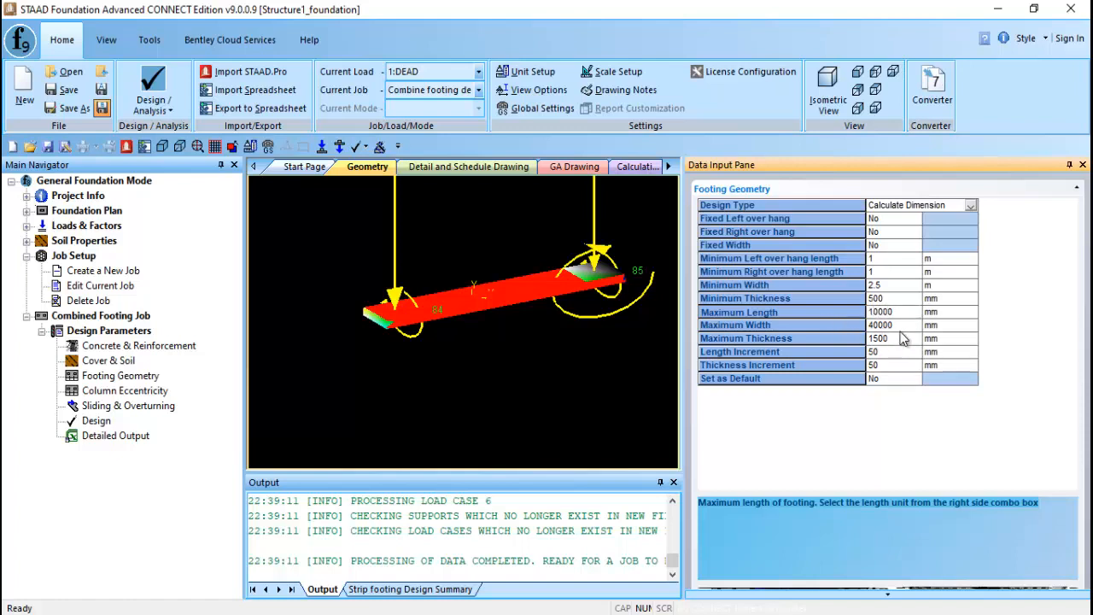
left_click(896, 325)
key("BackSpace")
key("BackSpace")
key("BackSpace")
key("BackSpace")
key("BackSpace")
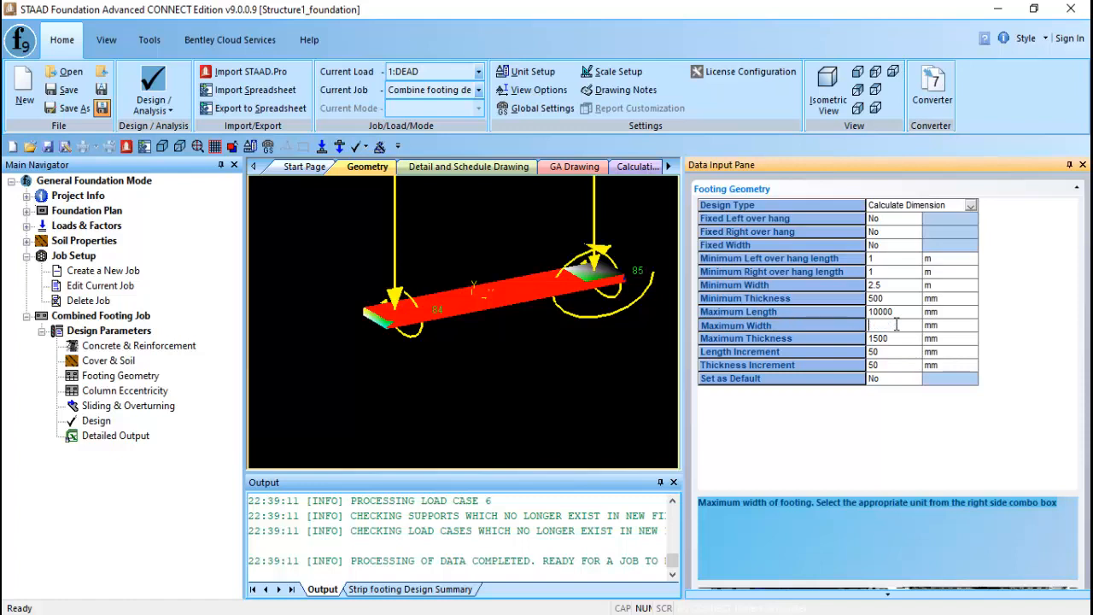
type("10000")
left_click(893, 339)
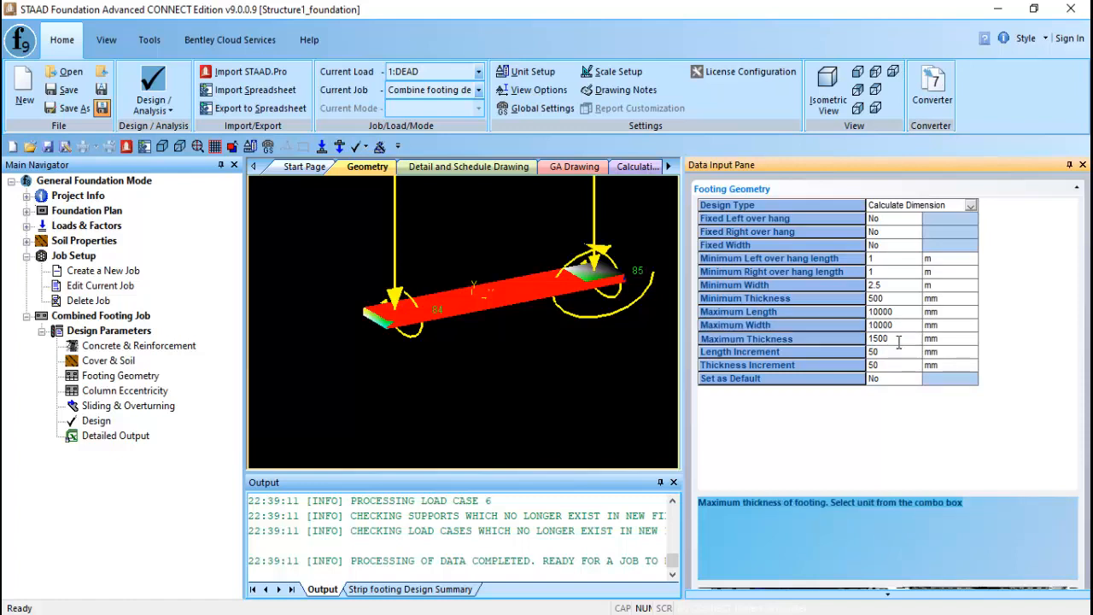
left_click(902, 353)
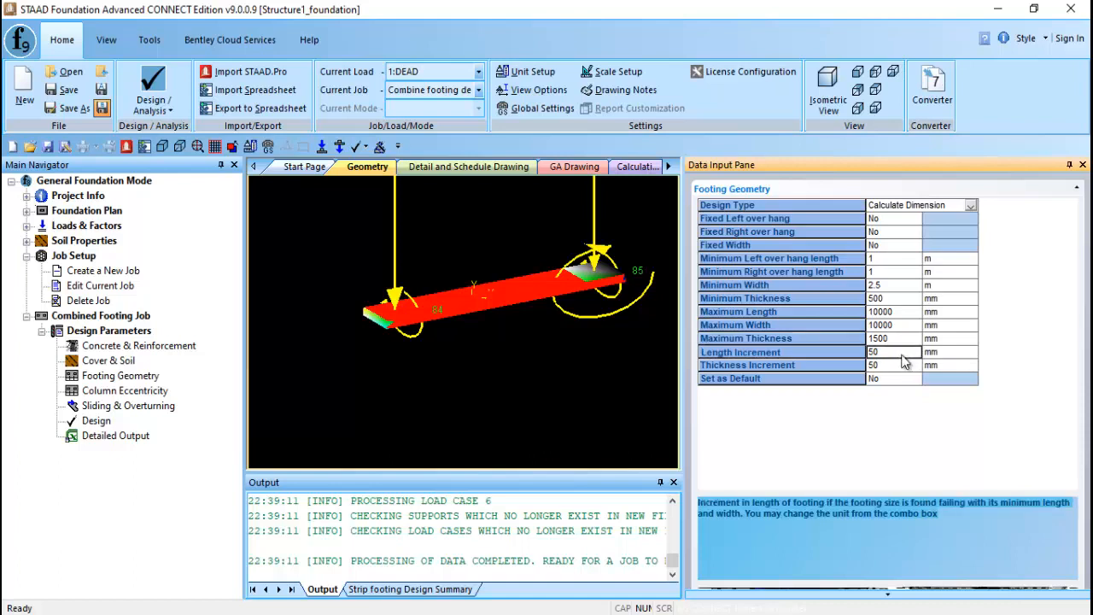
left_click(902, 366)
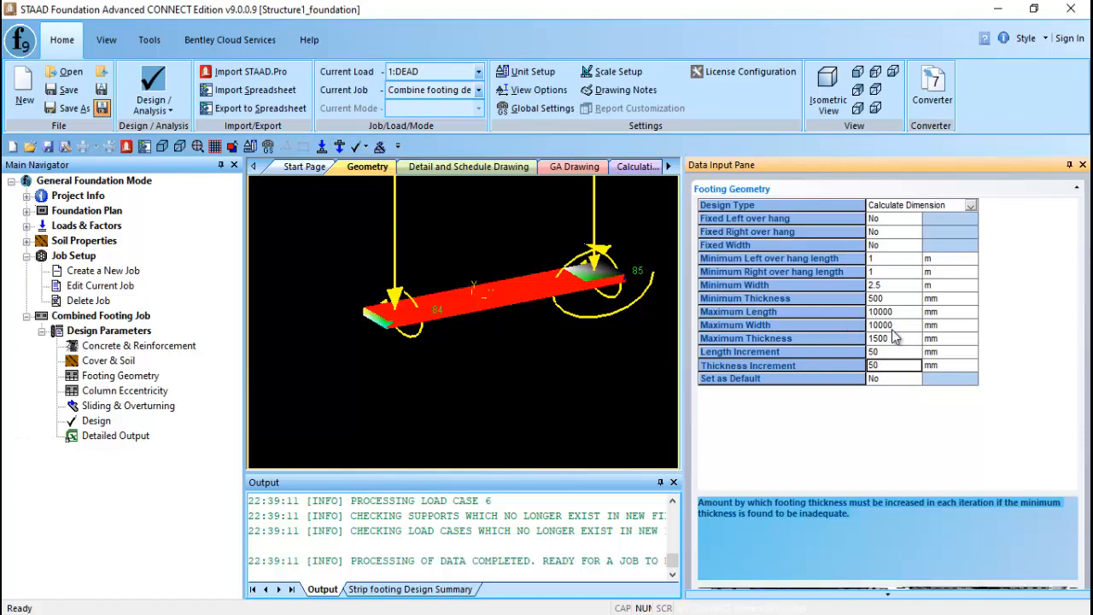
Review the transverse column offsets for supports 84 and 85 and the sliding and overturning parameters.
left_click(128, 391)
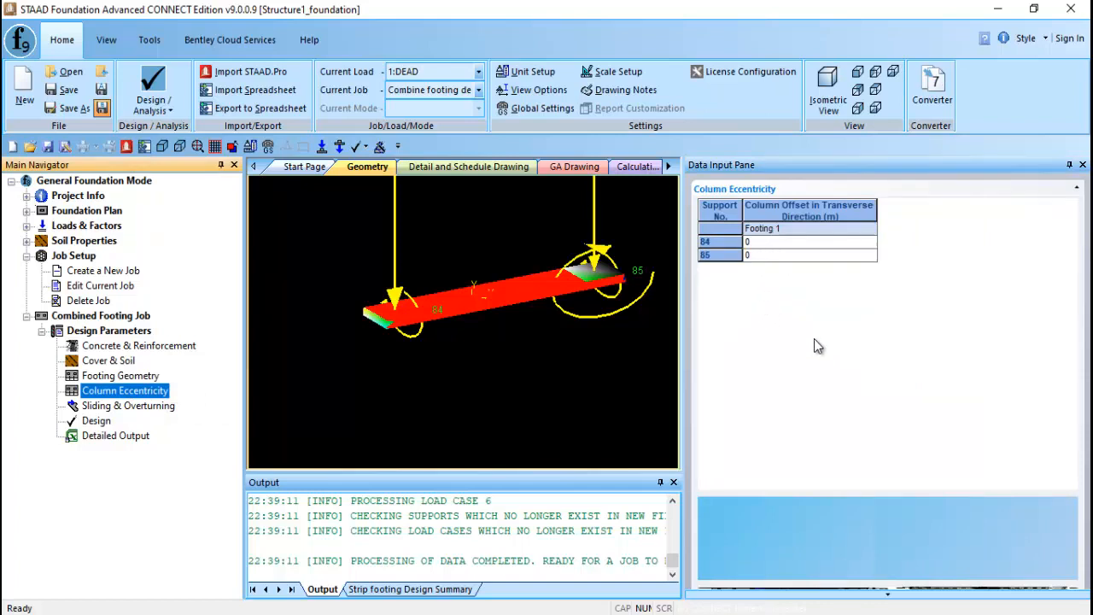
scroll(521, 333, "up", 6)
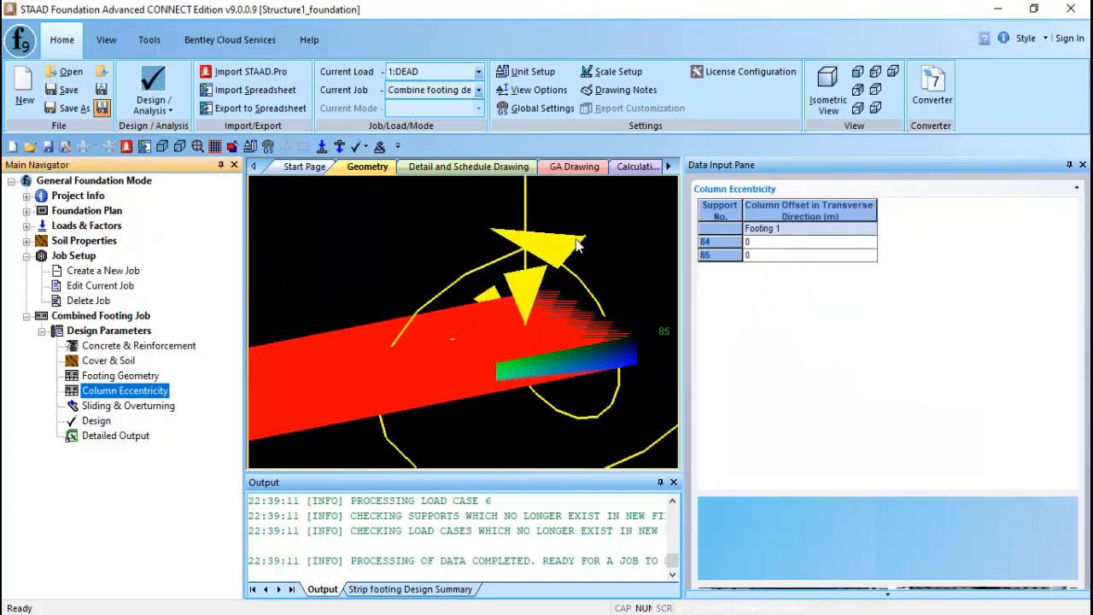
scroll(513, 376, "down", 2)
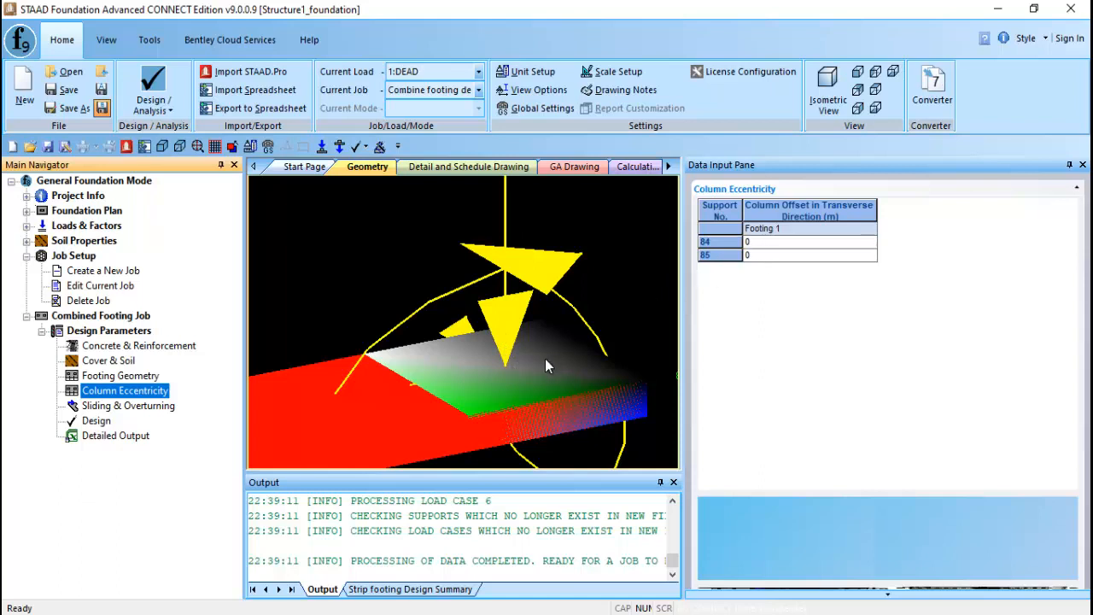
scroll(493, 373, "down", 5)
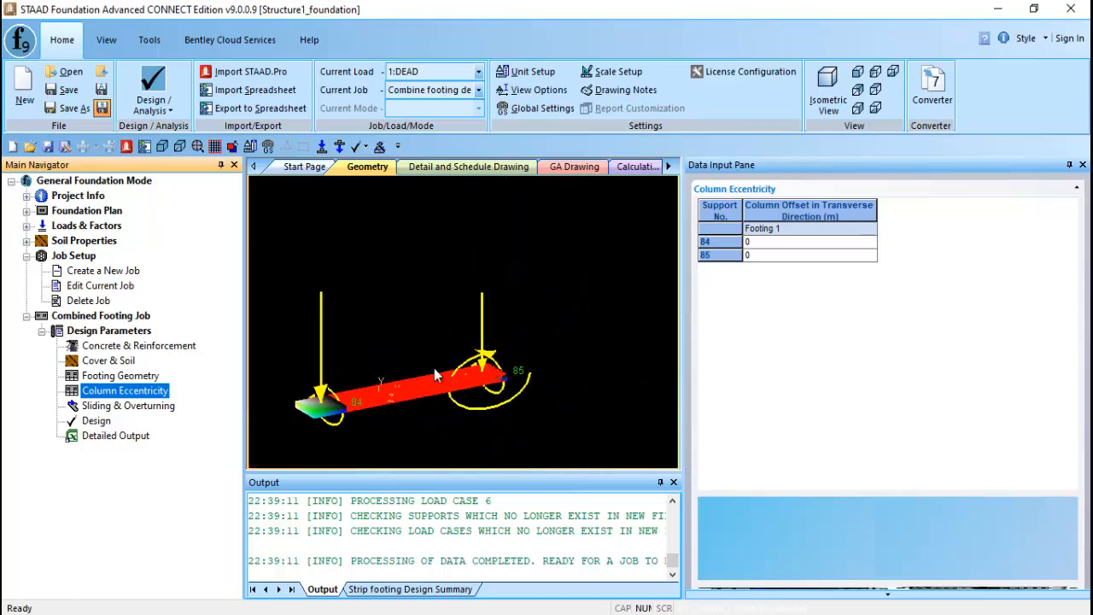
left_click(132, 408)
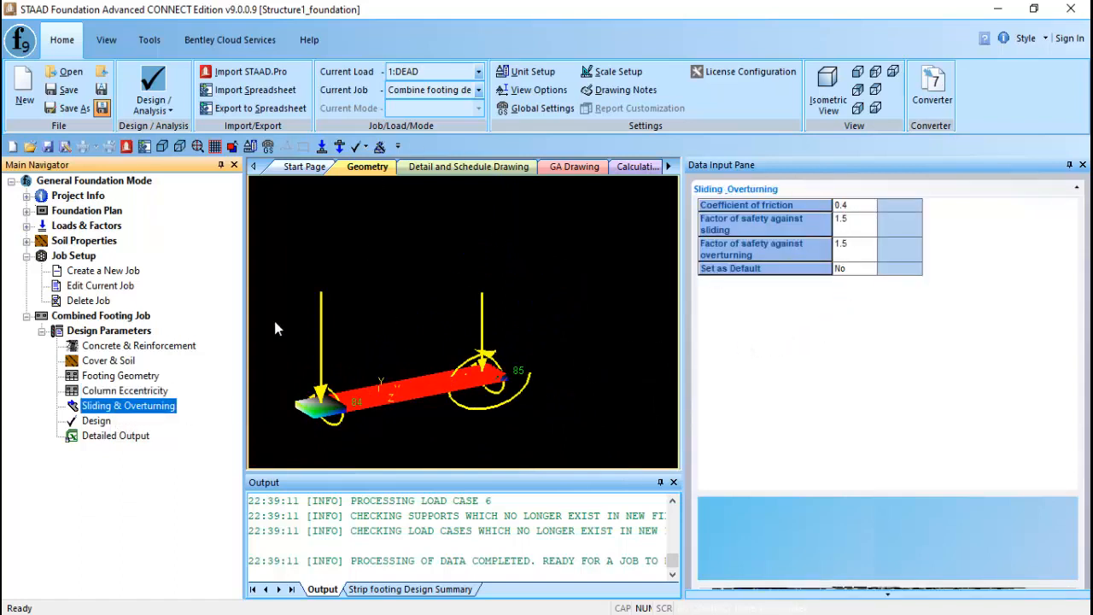
Run the analysis and design of the combined footing and widen the calculation sheet view.
left_click(104, 427)
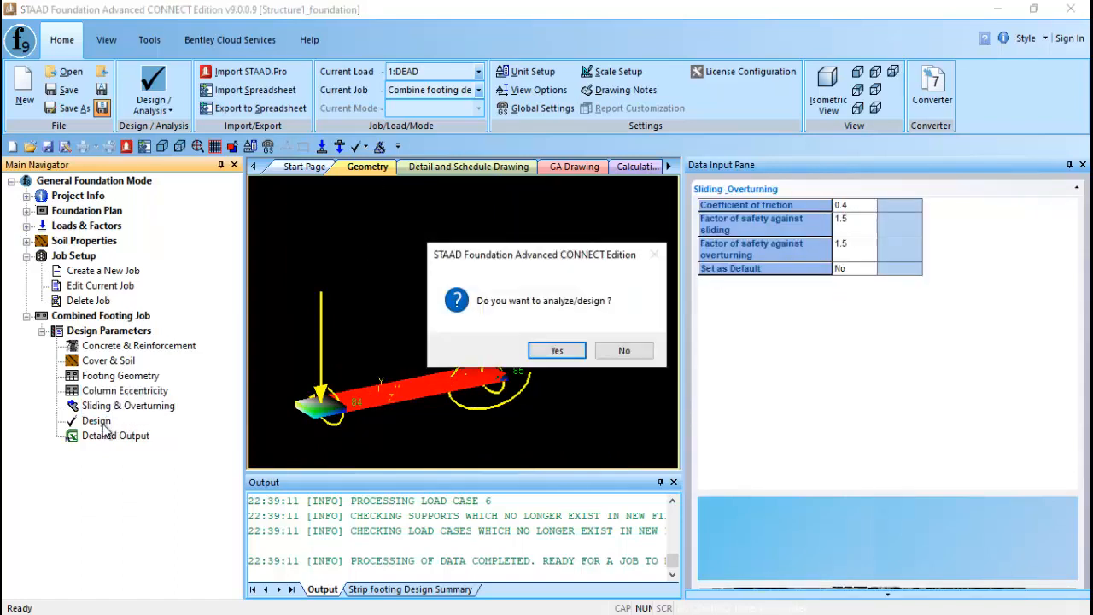
left_click(560, 350)
left_click(555, 341)
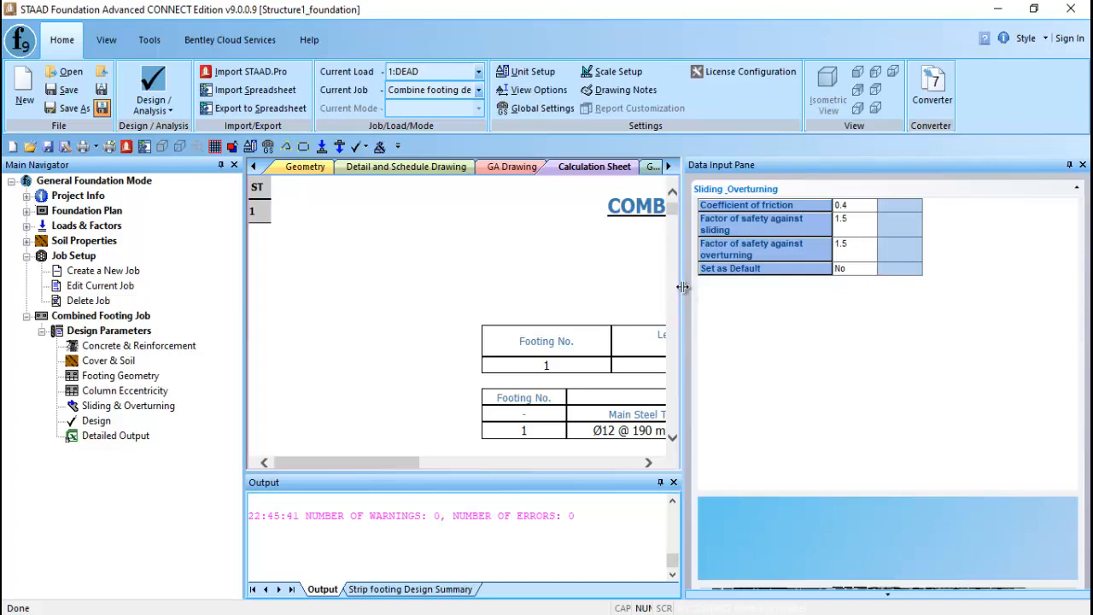
left_click_drag(686, 292, 987, 333)
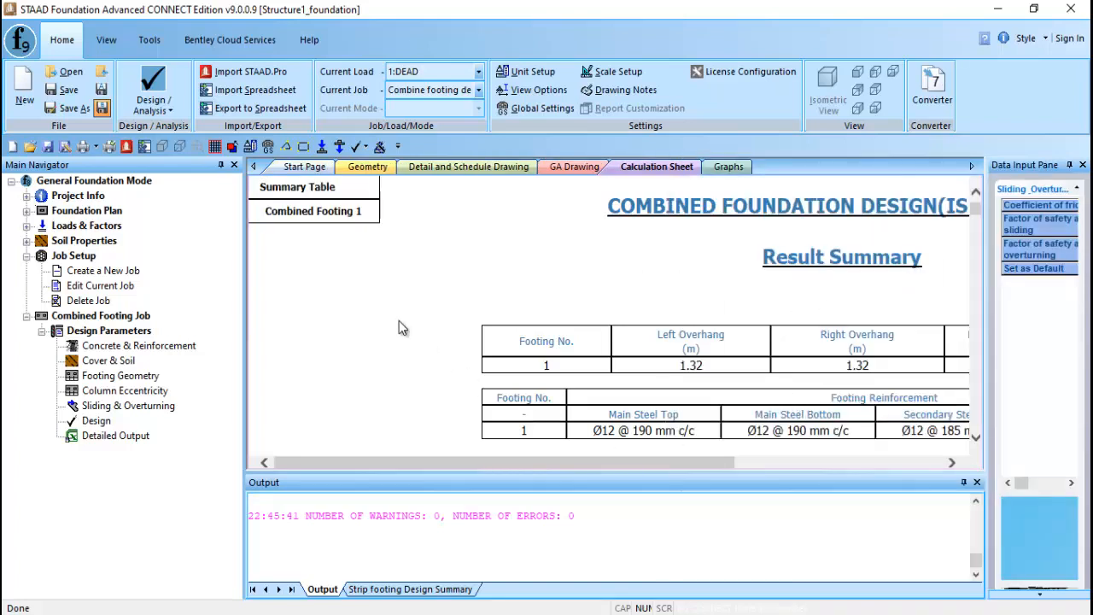
Examine the footing plan in the general arrangement drawing, including the column spacing and the positions of columns 84 and 85.
left_click(566, 166)
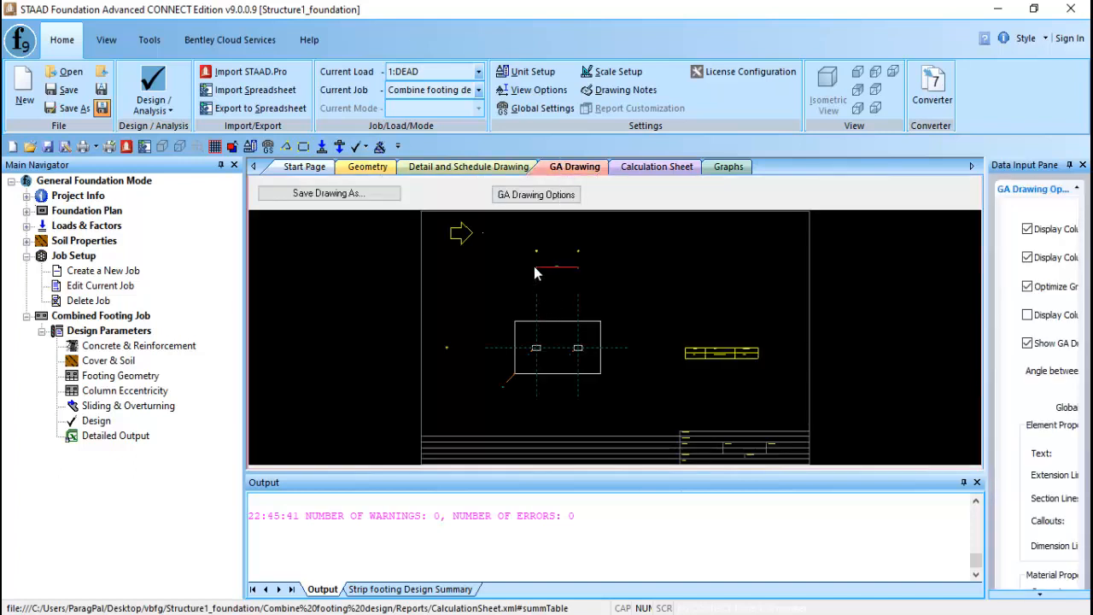
scroll(553, 254, "up", 5)
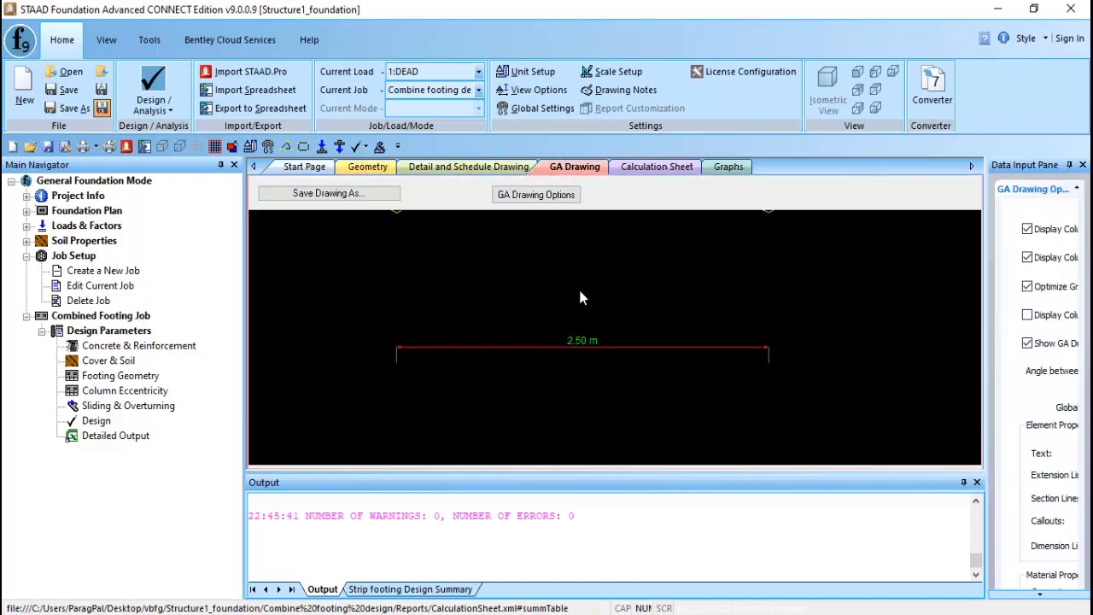
scroll(559, 384, "down", 6)
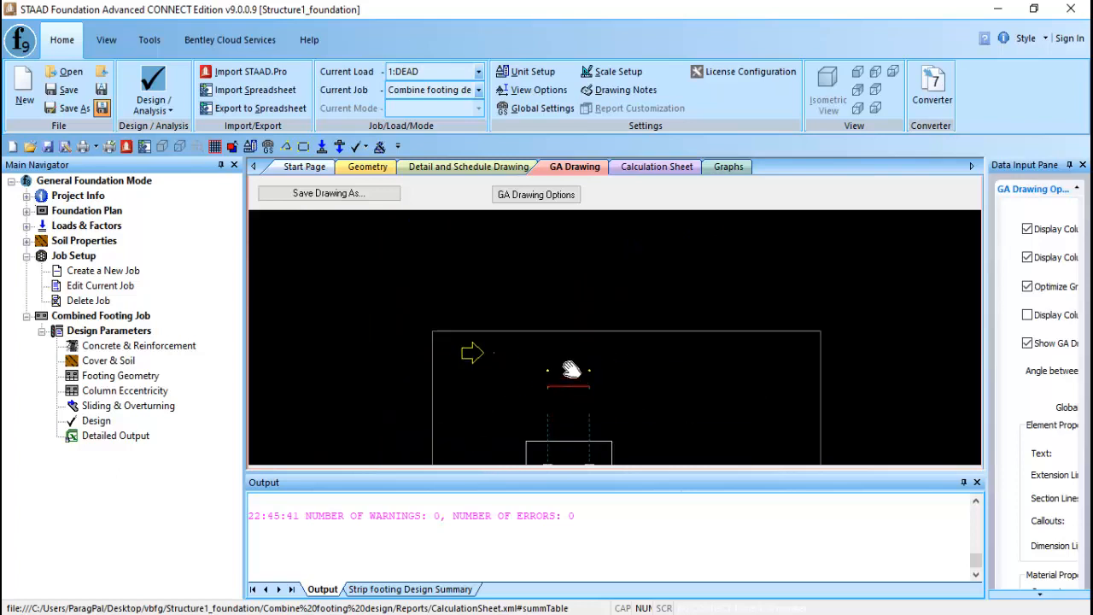
middle_click_drag(571, 369, 520, 232)
scroll(478, 282, "up", 4)
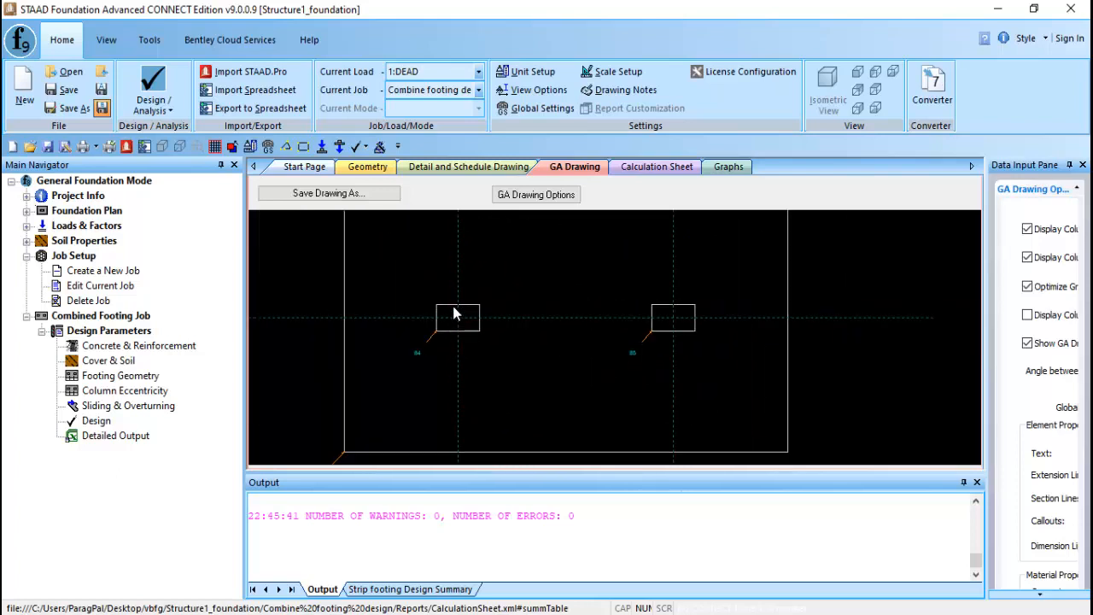
scroll(461, 331, "up", 3)
scroll(469, 343, "down", 5)
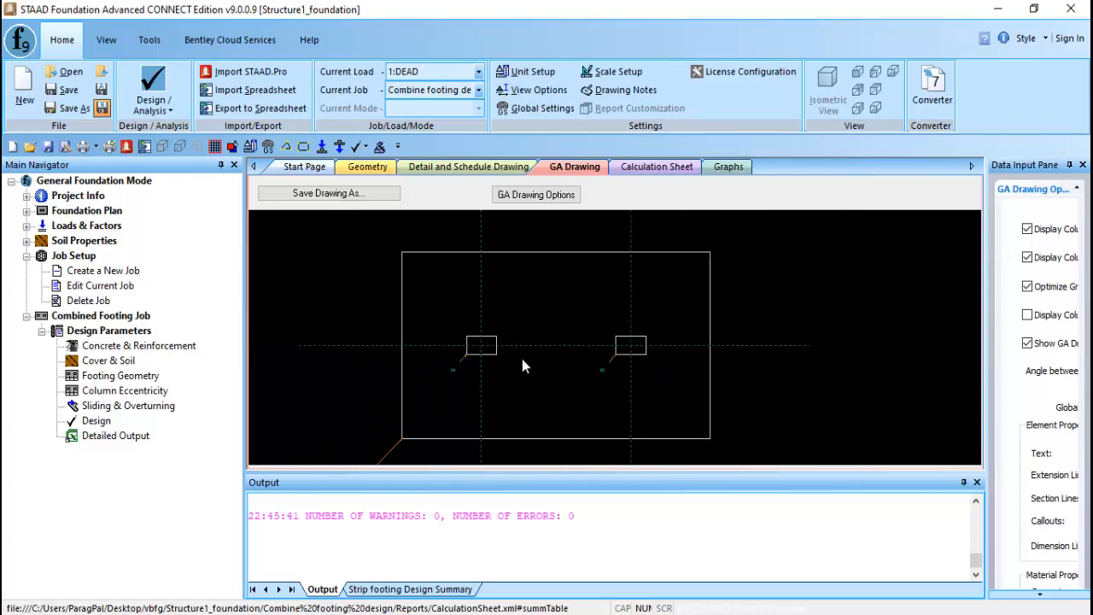
scroll(523, 366, "down", 2)
middle_click_drag(524, 359, 526, 257)
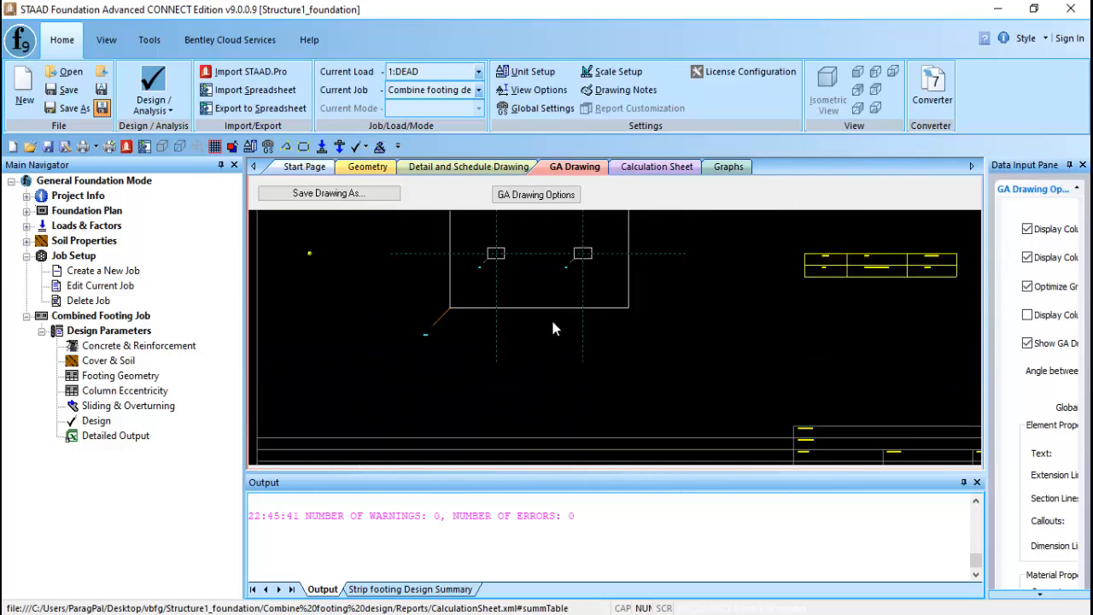
Examine the footing schedule table in the general arrangement drawing for the mark, size and column numbers.
scroll(553, 328, "down", 5)
middle_click_drag(622, 326, 552, 389)
scroll(593, 380, "up", 8)
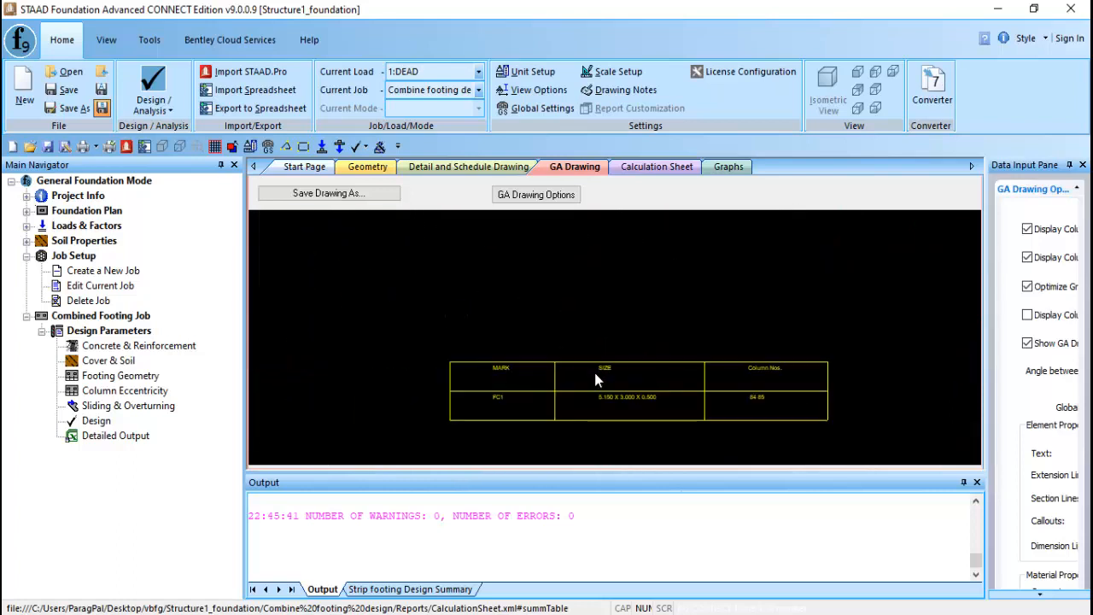
scroll(605, 376, "up", 3)
scroll(612, 377, "down", 4)
middle_click_drag(615, 380, 601, 365)
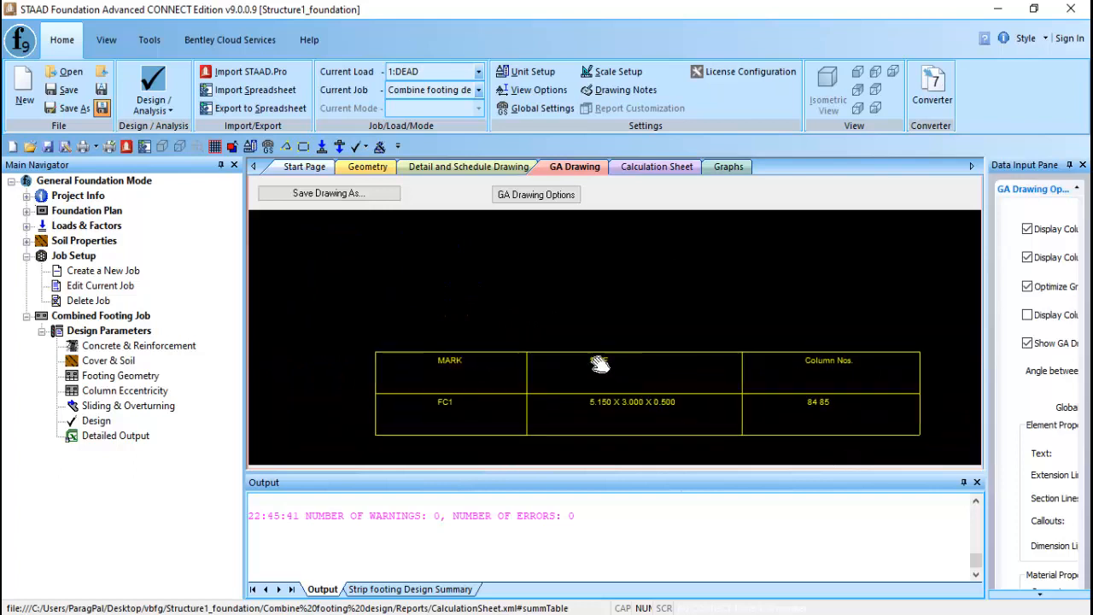
Recheck the footing size and column numbers listed in the general arrangement drawing's schedule table.
scroll(538, 295, "down", 5)
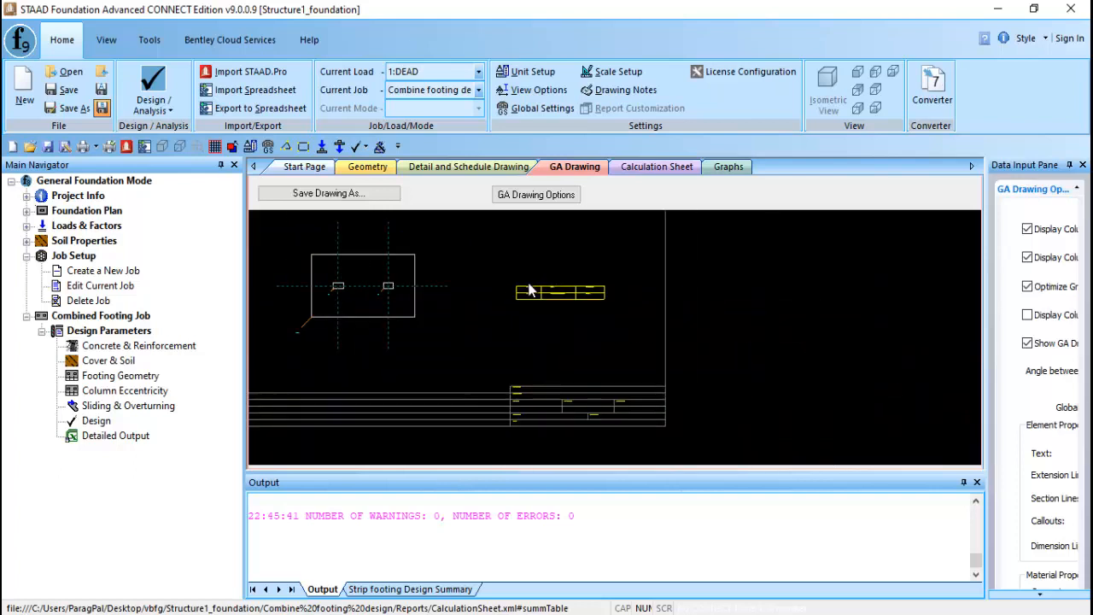
mouse_move(529, 291)
middle_mouse_down()
mouse_move(640, 317)
mouse_move(651, 378)
mouse_move(627, 378)
mouse_move(615, 357)
middle_mouse_up()
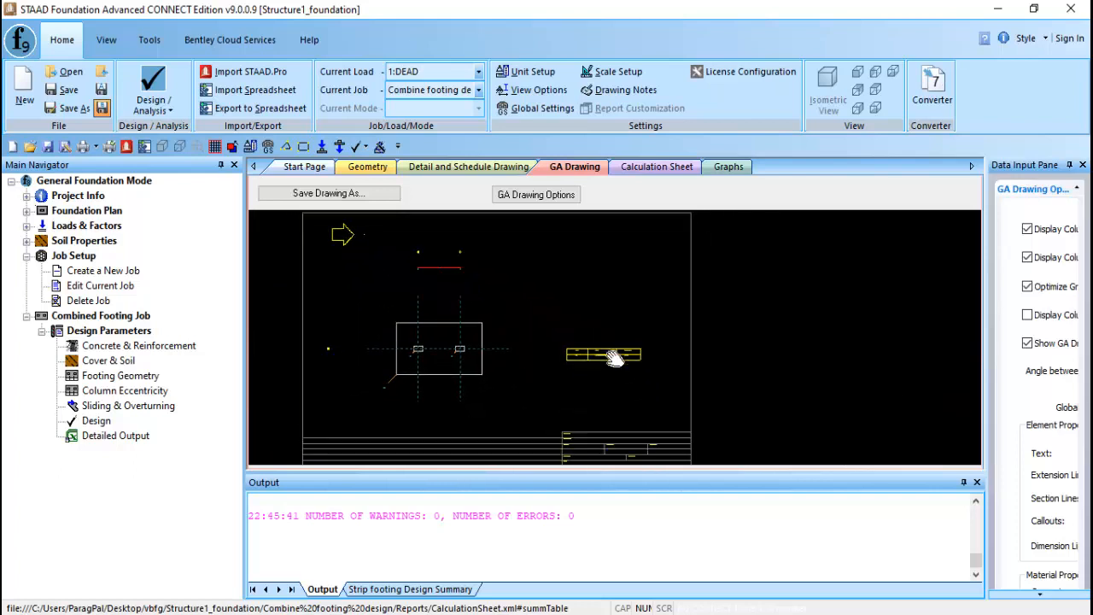
scroll(615, 357, "up", 6)
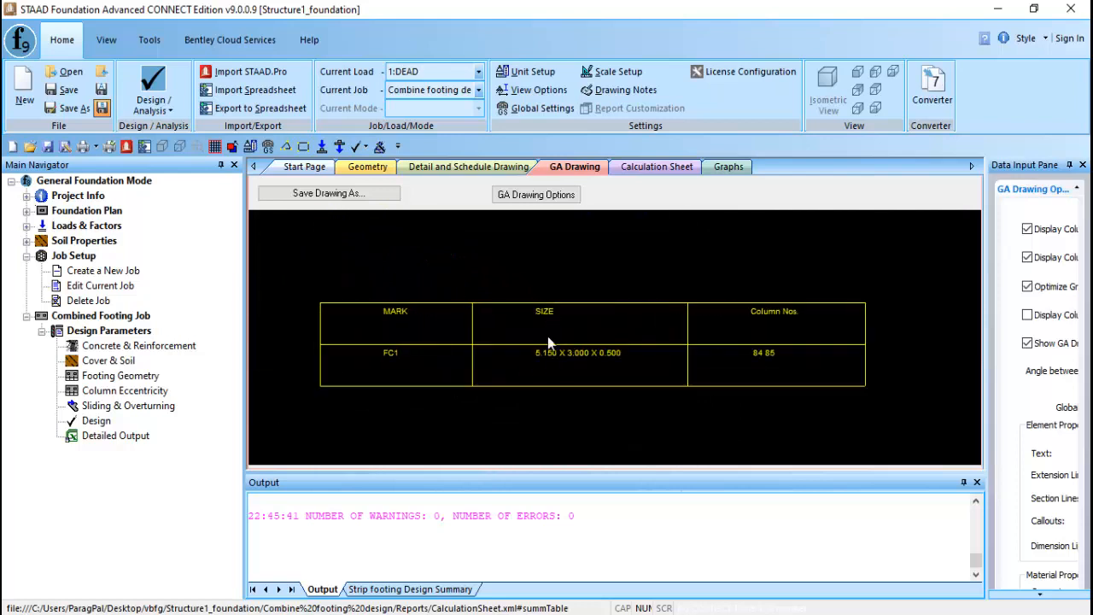
scroll(547, 341, "up", 3)
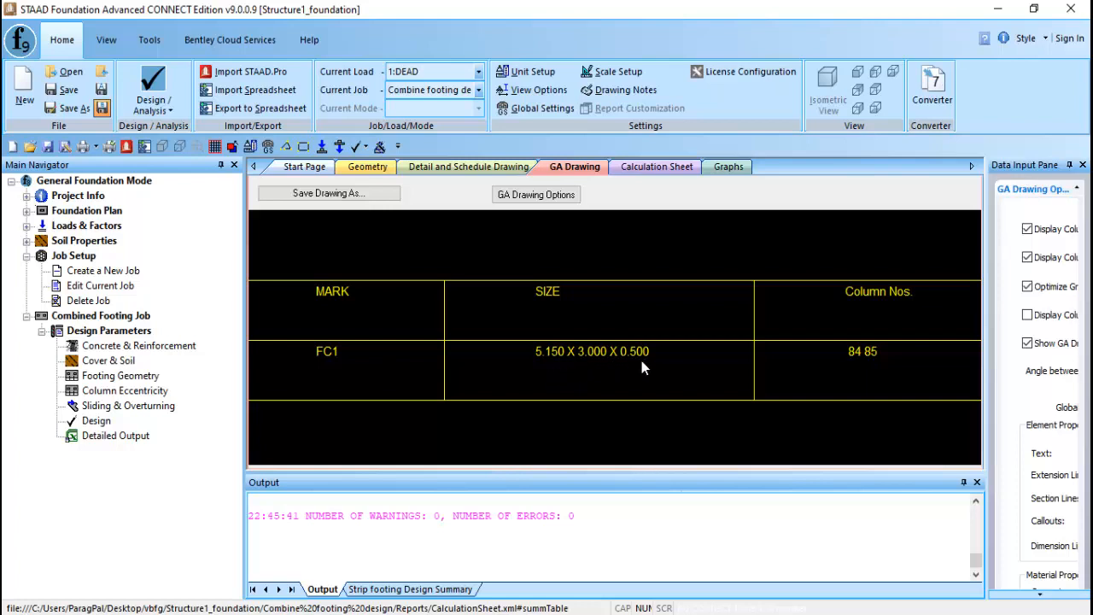
scroll(641, 362, "down", 5)
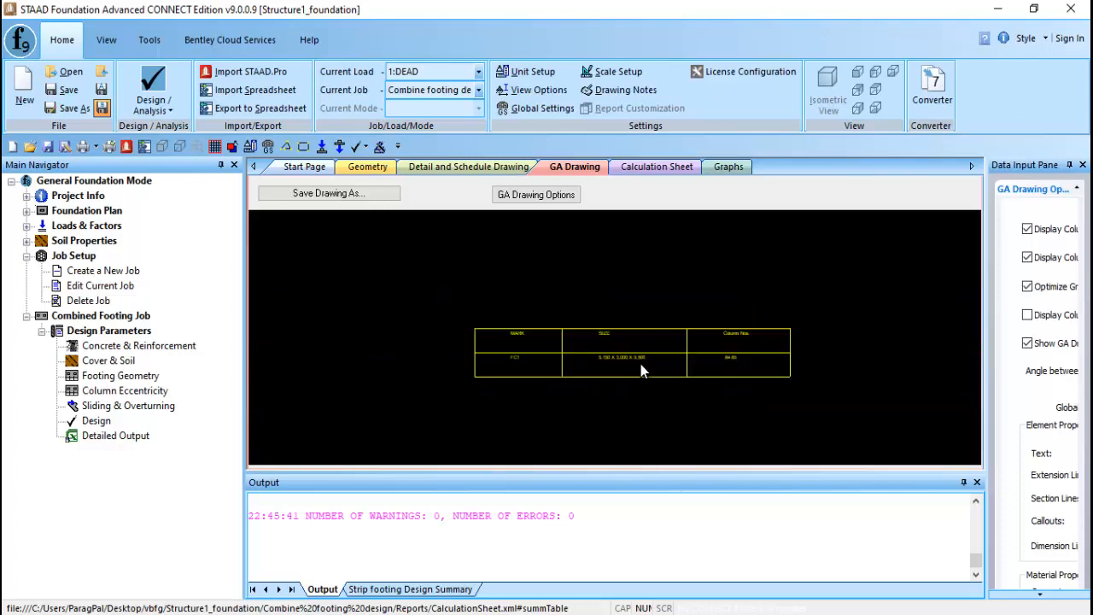
Examine grid markers A and B and the spacing dimension between them in the general arrangement drawing.
middle_click_drag(553, 315, 561, 290)
middle_click_drag(483, 265, 503, 367)
scroll(501, 365, "down", 2)
scroll(496, 360, "up", 3)
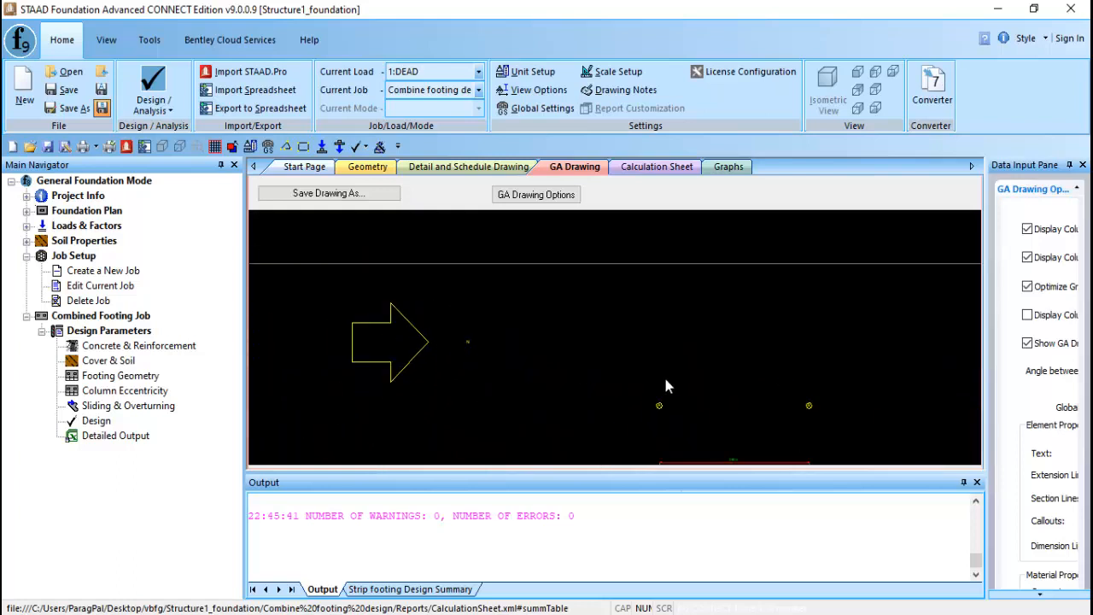
scroll(666, 376, "down", 1)
middle_click_drag(658, 377, 573, 262)
scroll(609, 290, "up", 3)
scroll(529, 247, "up", 3)
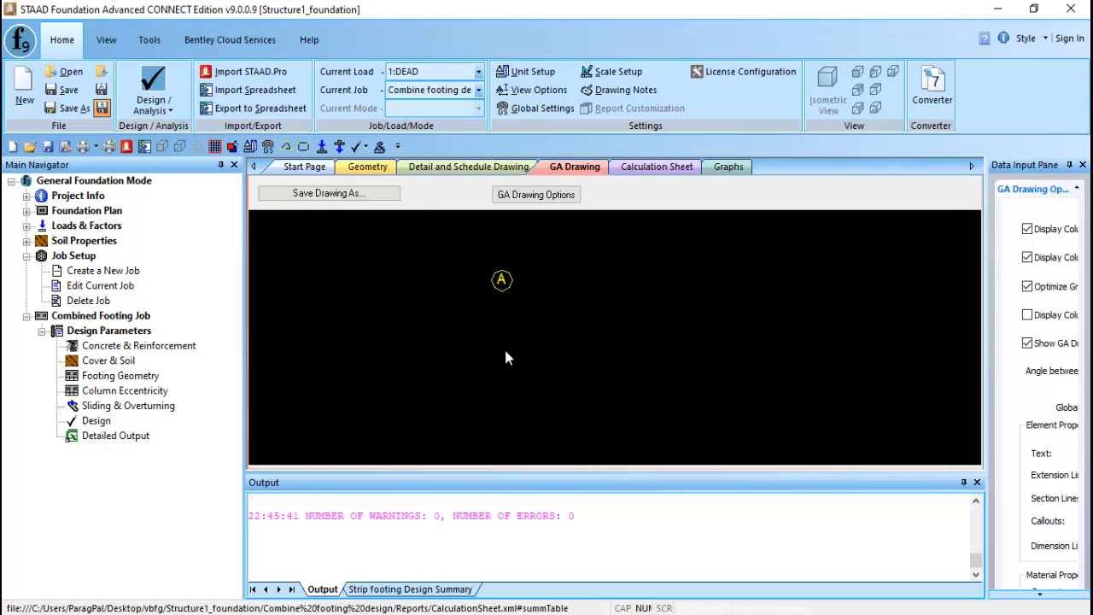
middle_click_drag(505, 351, 457, 246)
scroll(612, 339, "down", 3)
middle_click_drag(658, 302, 536, 321)
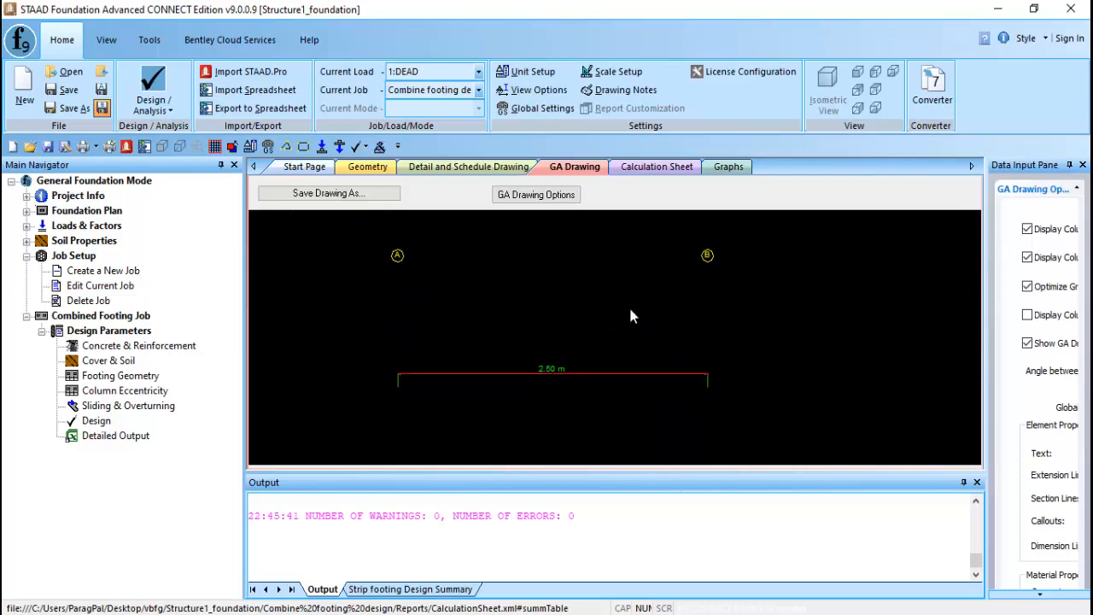
scroll(522, 384, "down", 1)
scroll(468, 373, "up", 2)
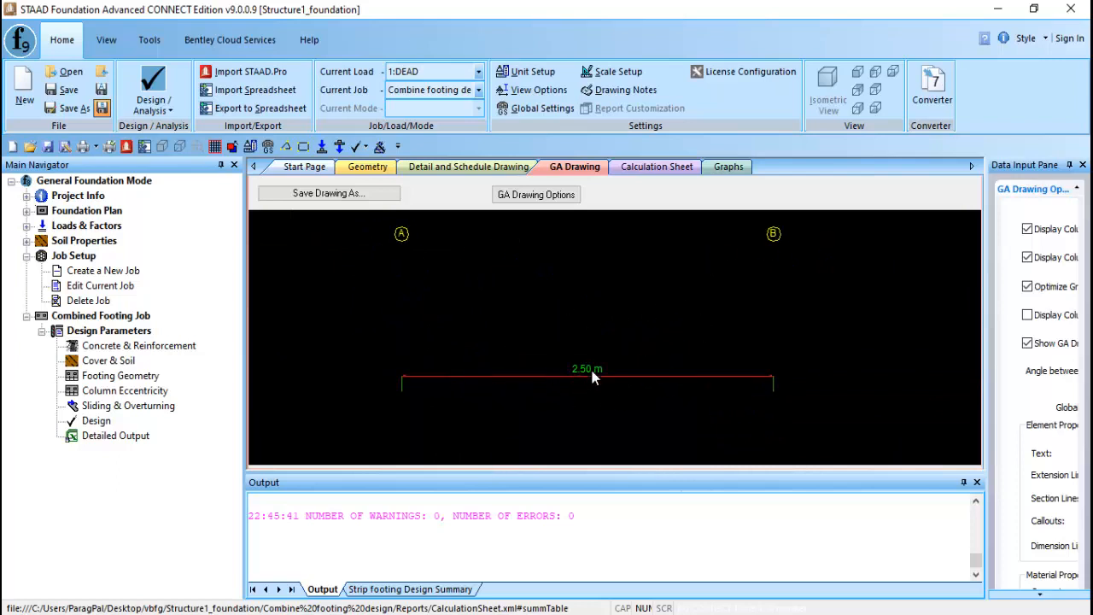
scroll(595, 377, "down", 3)
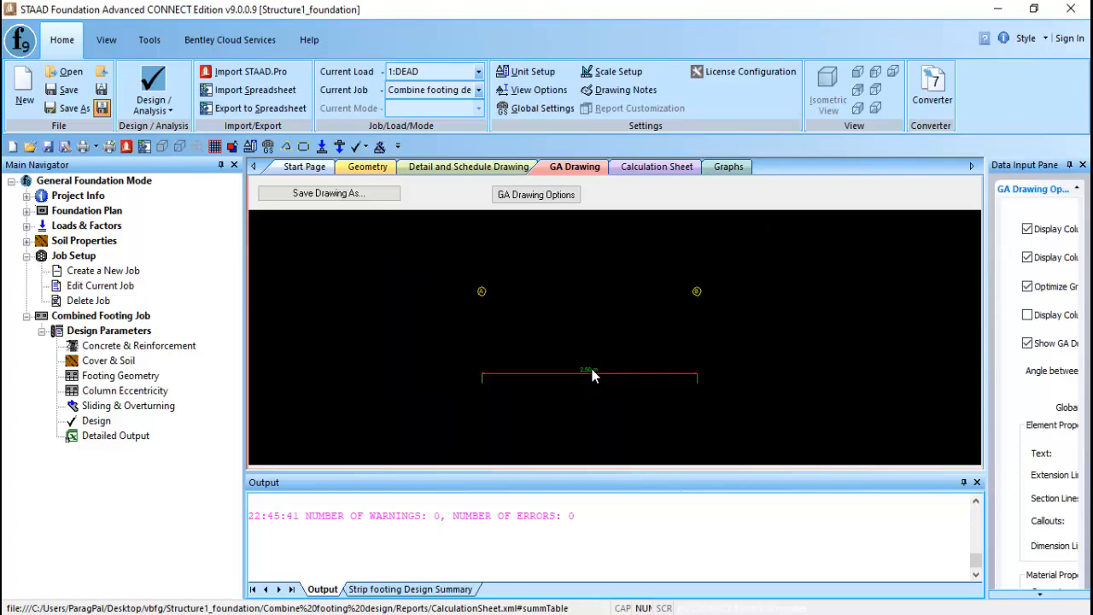
View the footing model, and examine the cover and column height dimensions in the detail drawing's section of Footing C1.
left_click(383, 169)
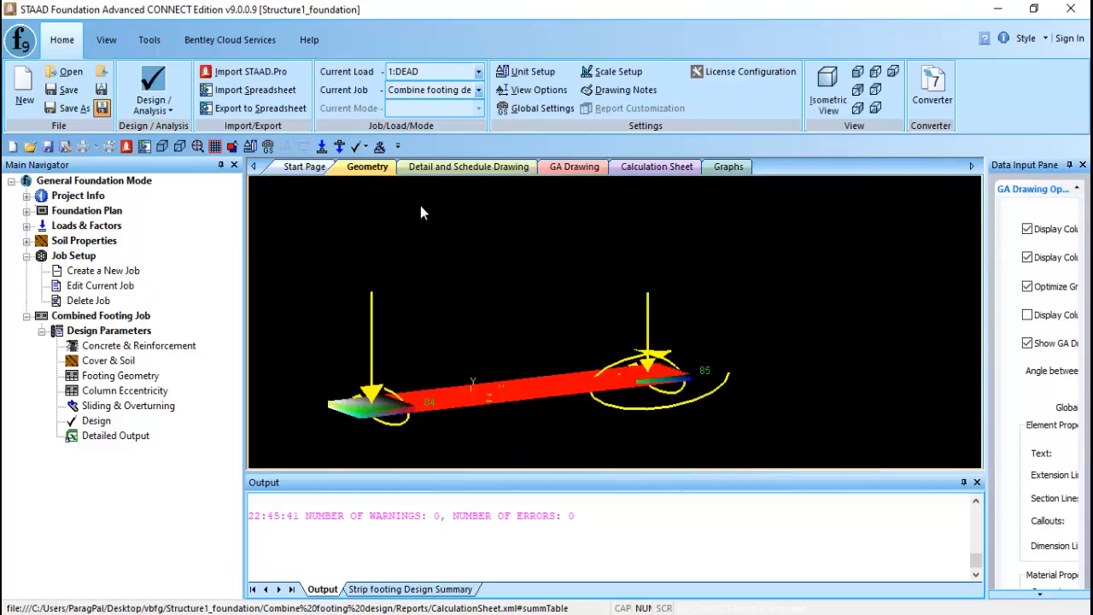
left_click(469, 166)
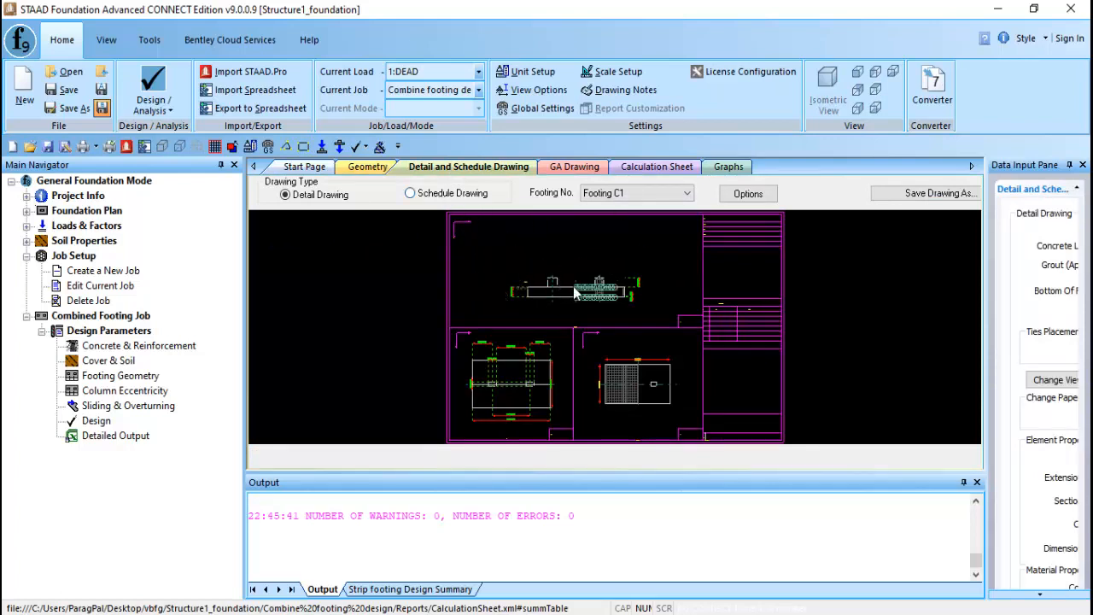
scroll(589, 284, "up", 5)
scroll(598, 282, "up", 3)
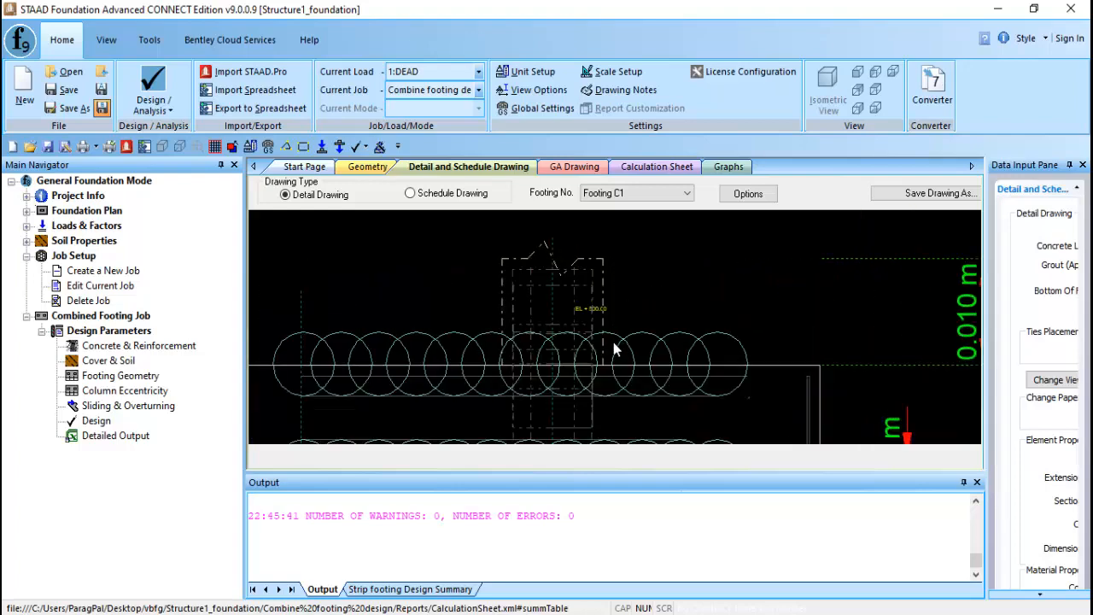
scroll(552, 294, "down", 6)
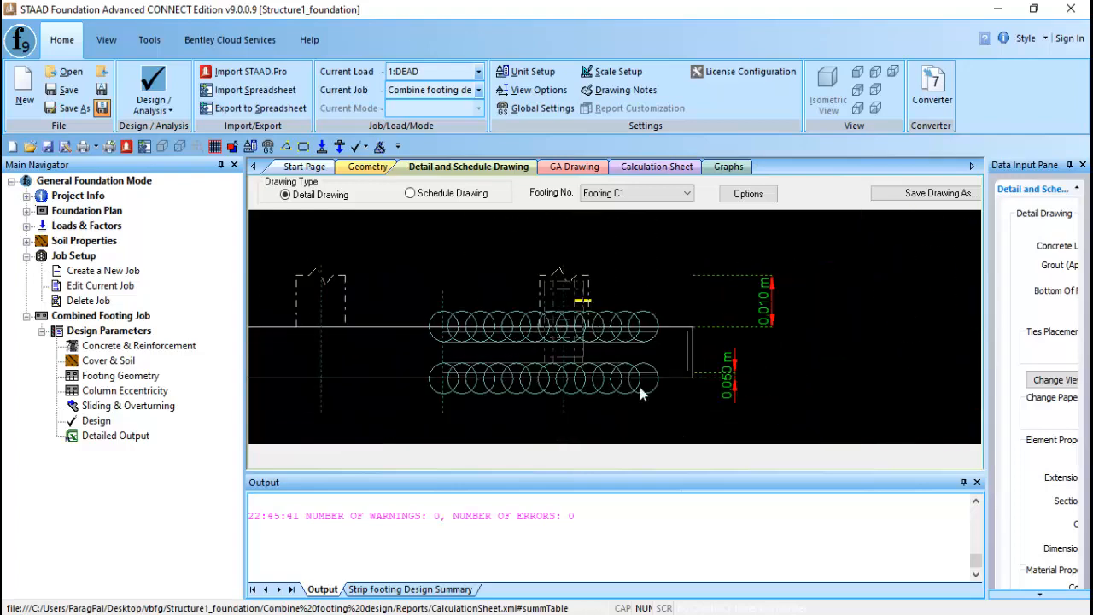
scroll(702, 394, "up", 5)
middle_click_drag(785, 374, 733, 359)
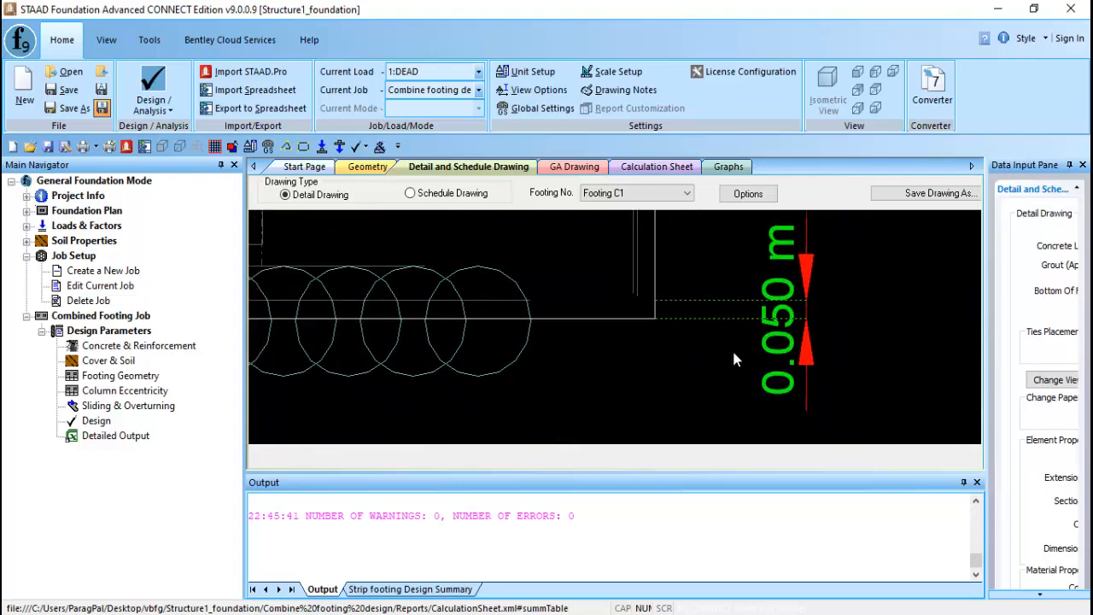
scroll(658, 295, "down", 3)
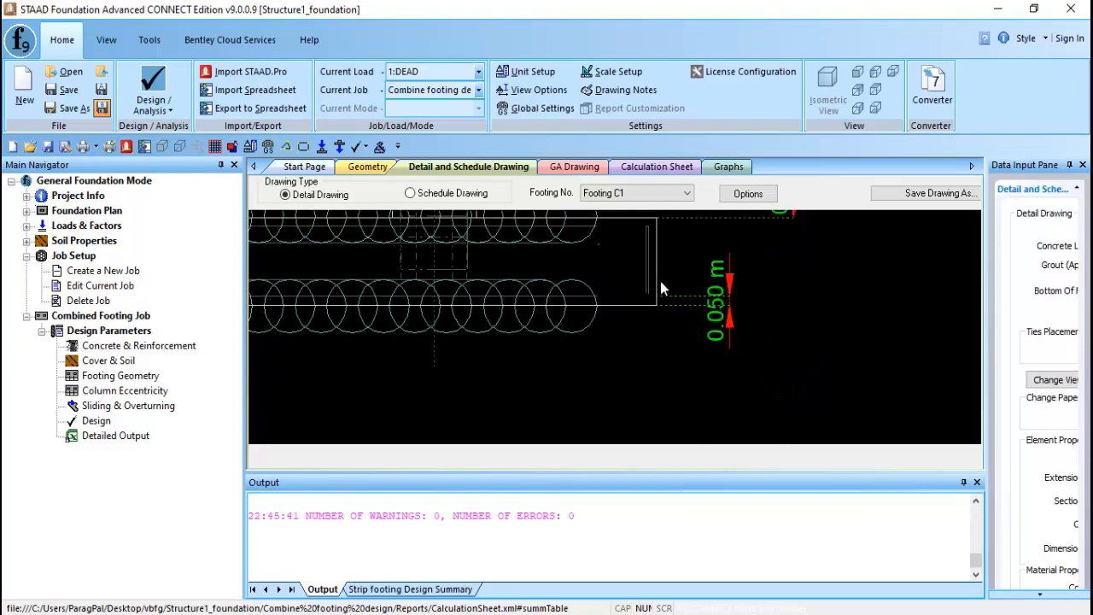
mouse_move(661, 281)
middle_mouse_down()
mouse_move(674, 274)
mouse_move(671, 404)
middle_mouse_up()
scroll(726, 352, "up", 2)
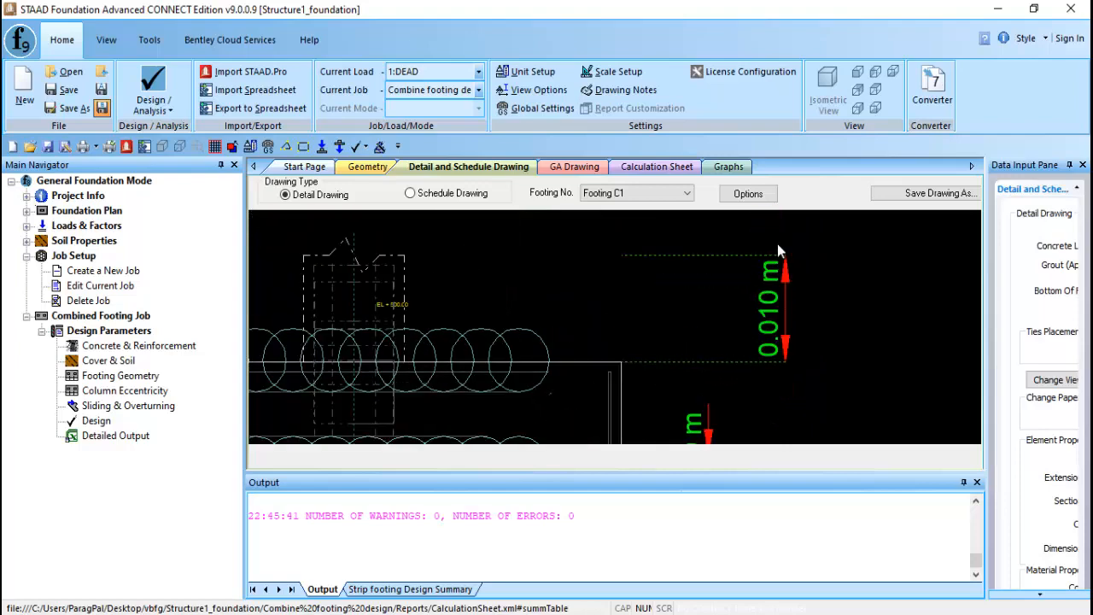
scroll(692, 397, "down", 4)
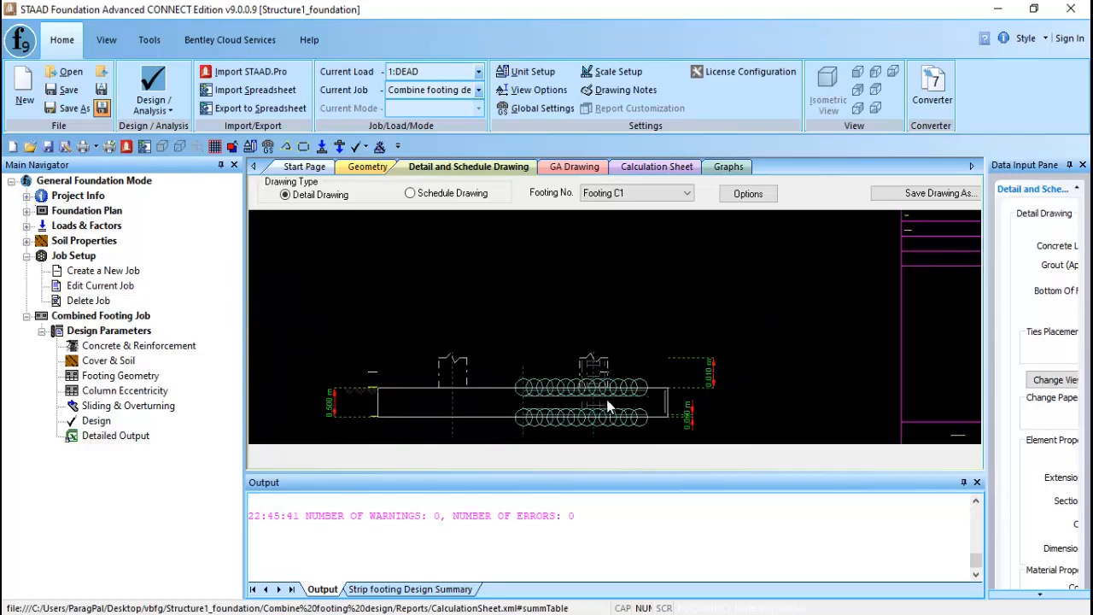
Examine the footing thickness dimension and the level marks at the end of the section in the detail drawing.
middle_click_drag(611, 383, 667, 304)
scroll(337, 313, "up", 3)
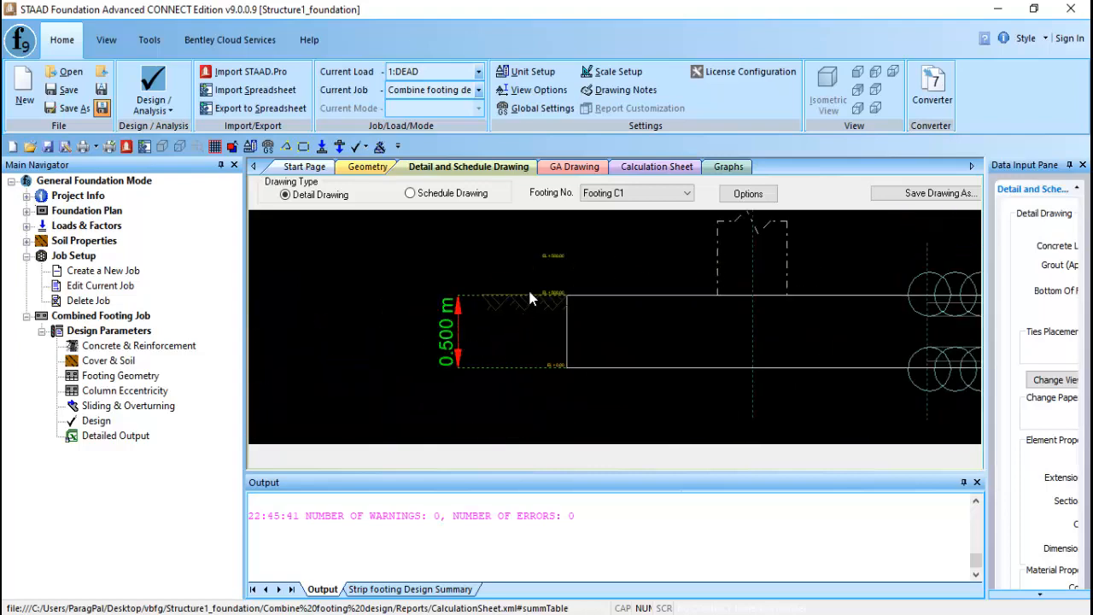
scroll(539, 296, "up", 3)
scroll(542, 369, "down", 4)
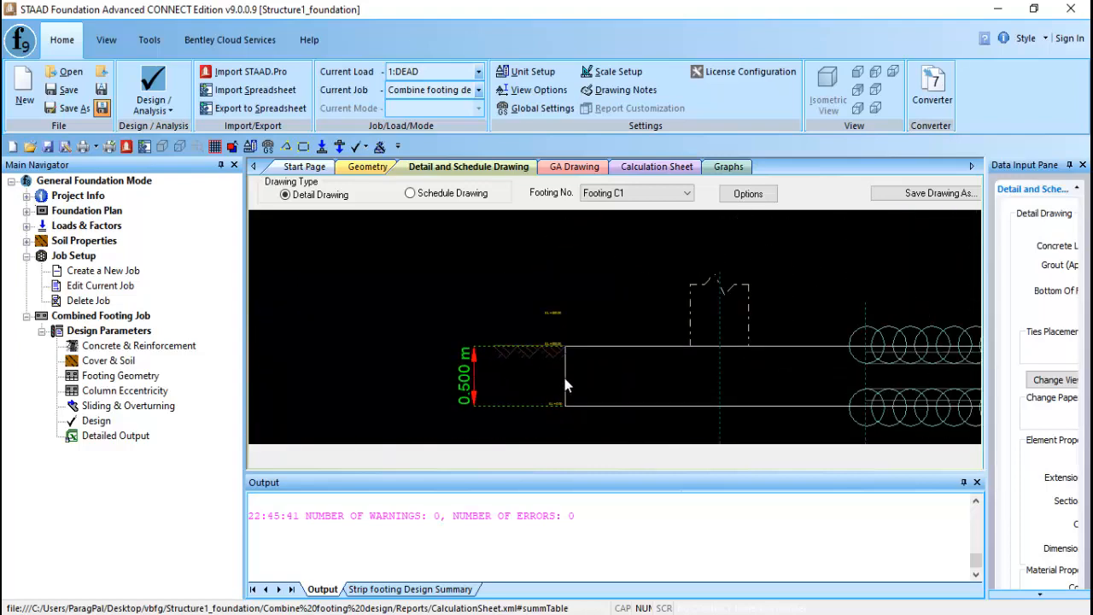
middle_click_drag(573, 385, 445, 304)
scroll(445, 305, "down", 4)
Examine the two columns and the upper and lower reinforcement rows in the section of Footing C1.
scroll(506, 275, "up", 7)
middle_click_drag(529, 279, 498, 411)
scroll(506, 356, "down", 3)
middle_click_drag(657, 351, 591, 298)
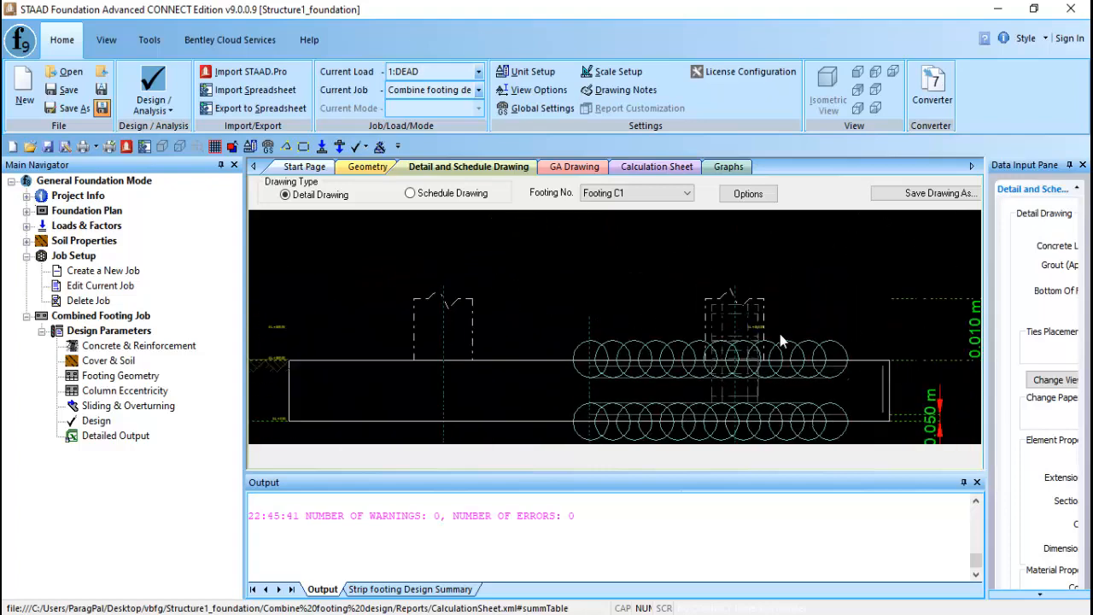
scroll(751, 337, "up", 4)
scroll(707, 354, "down", 4)
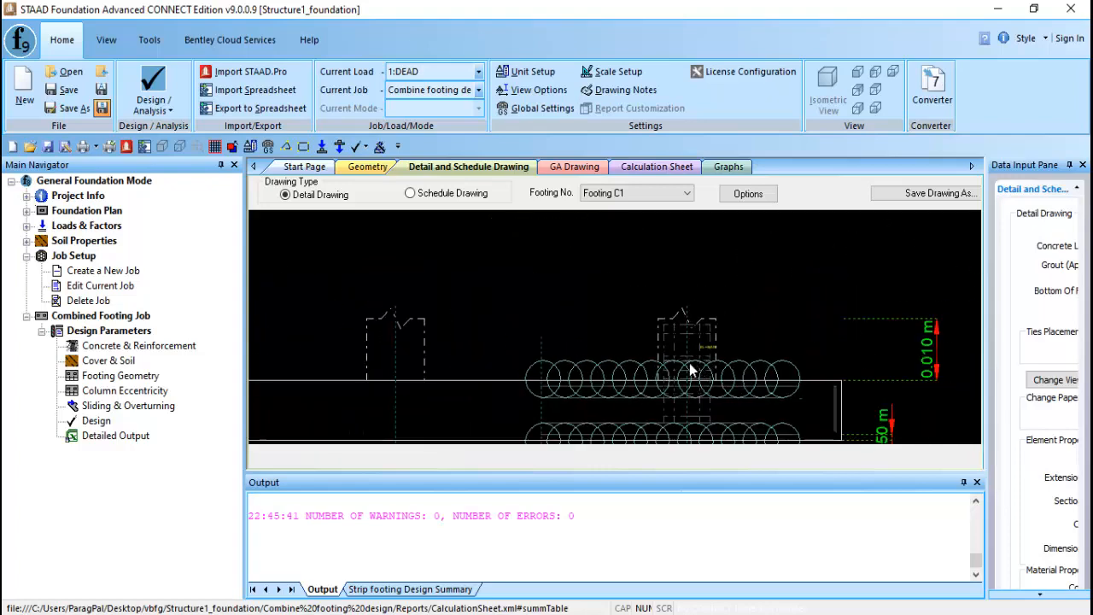
middle_click_drag(622, 379, 715, 271)
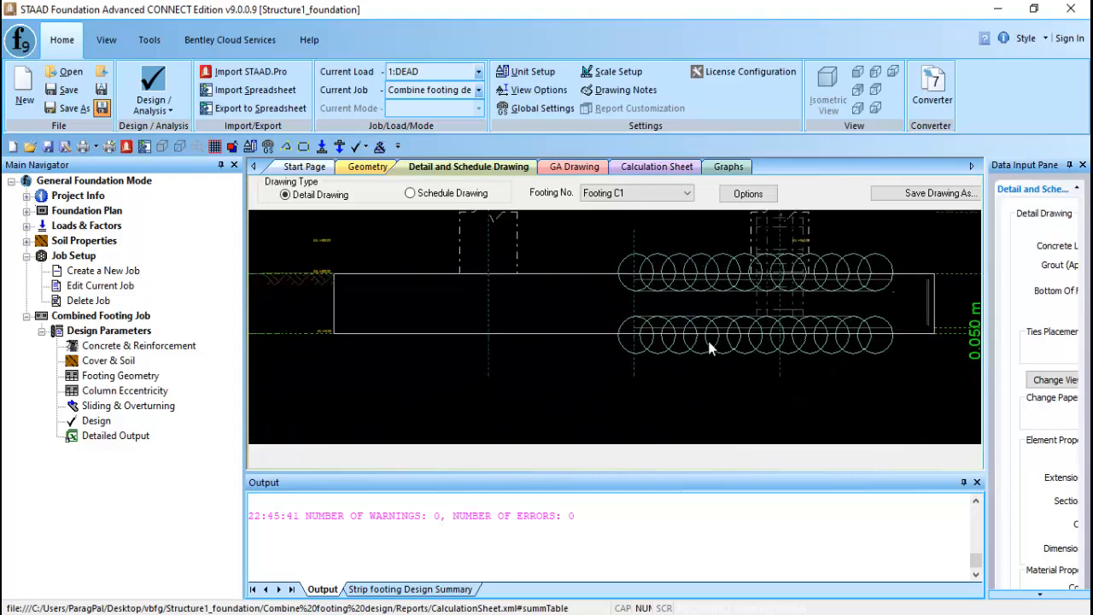
scroll(690, 378, "down", 4)
mouse_move(687, 380)
middle_mouse_down()
mouse_move(657, 303)
mouse_move(673, 427)
middle_mouse_up()
scroll(651, 298, "up", 6)
scroll(621, 333, "down", 5)
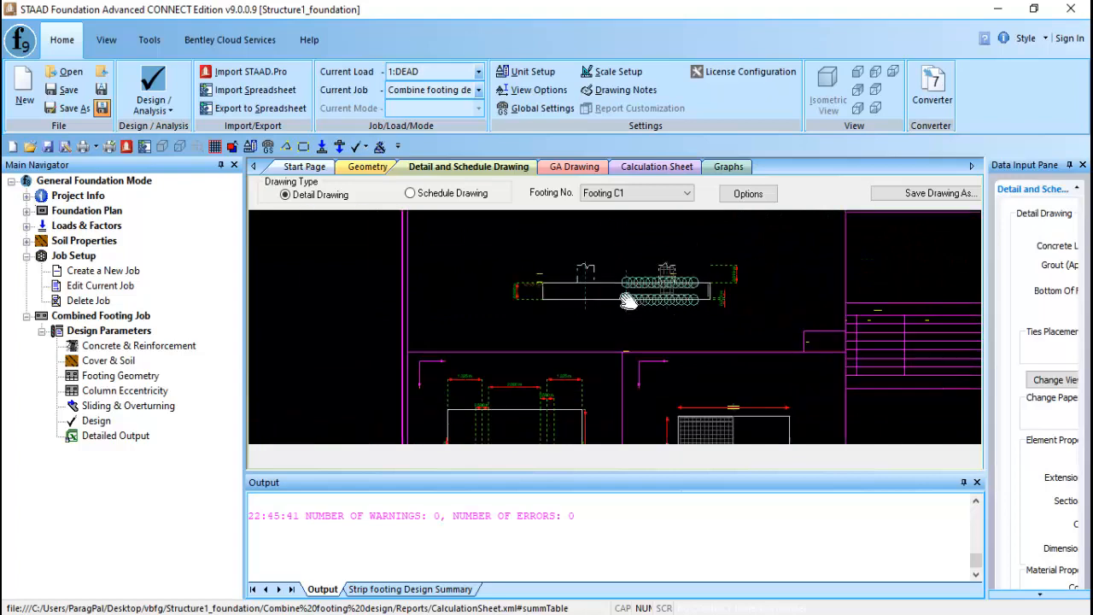
Examine the column widths, clear spacing and edge distances in the plan view of the detail drawing.
scroll(587, 230, "up", 2)
scroll(513, 346, "up", 2)
scroll(513, 346, "up", 5)
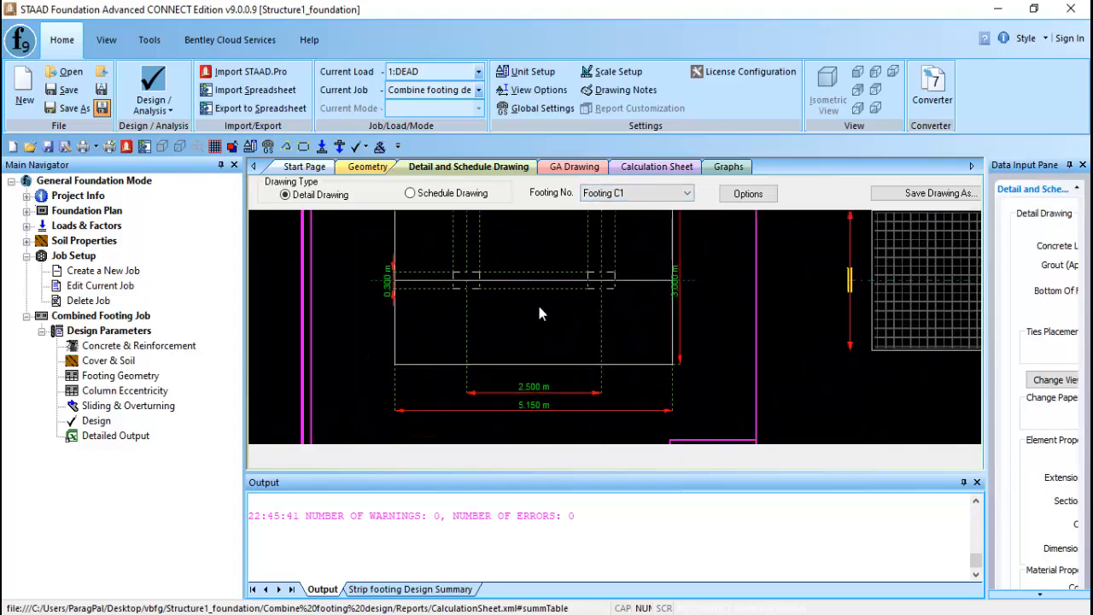
mouse_move(535, 316)
middle_mouse_down()
mouse_move(521, 354)
mouse_move(591, 417)
middle_mouse_up()
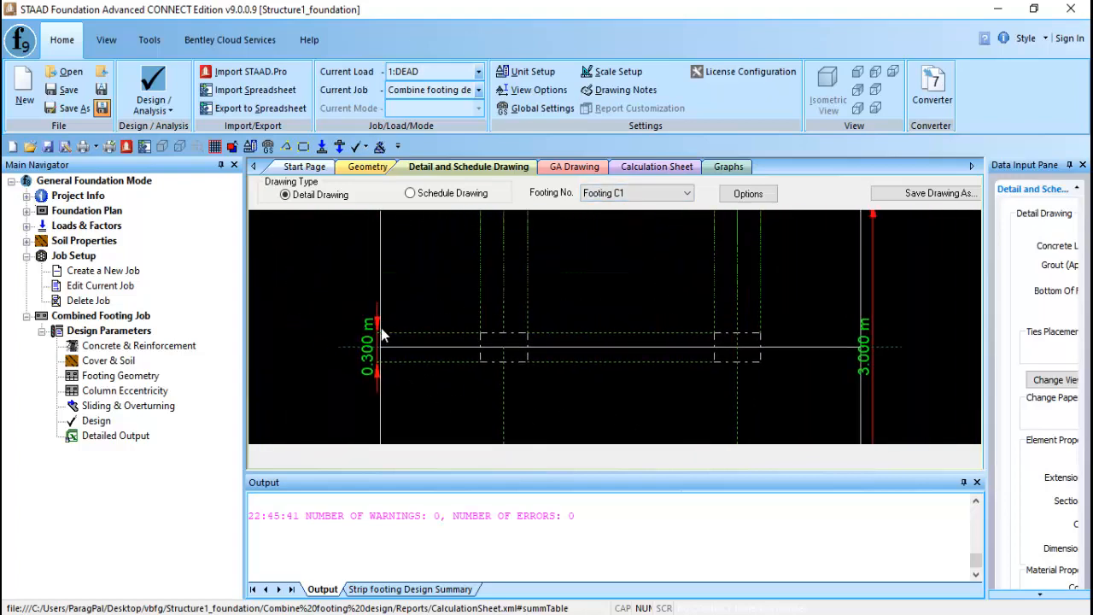
scroll(359, 333, "down", 1)
middle_click_drag(501, 284, 477, 338)
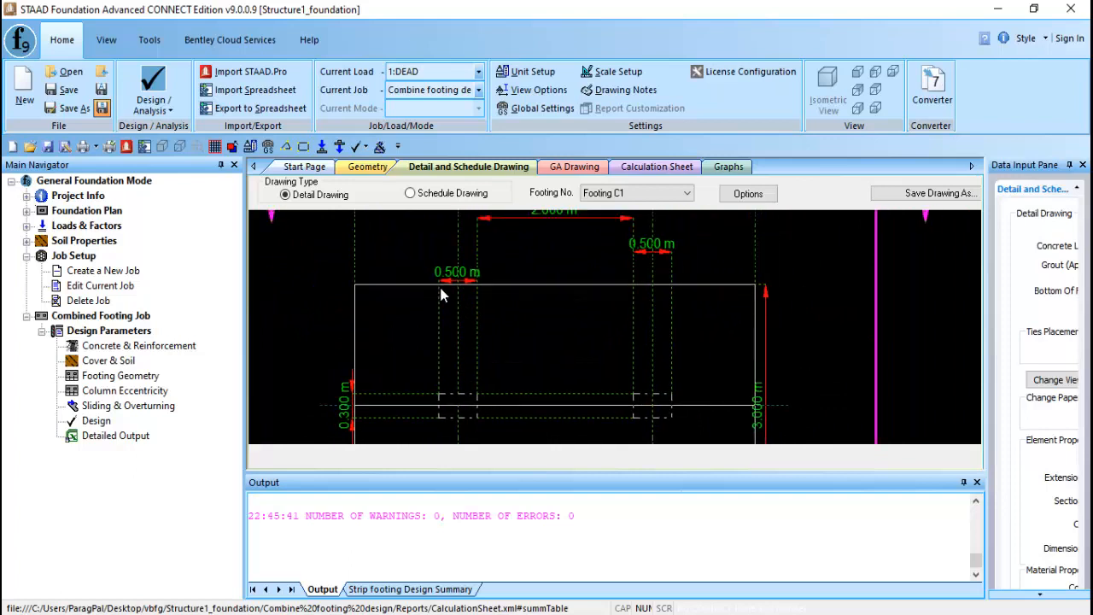
middle_click_drag(577, 260, 570, 320)
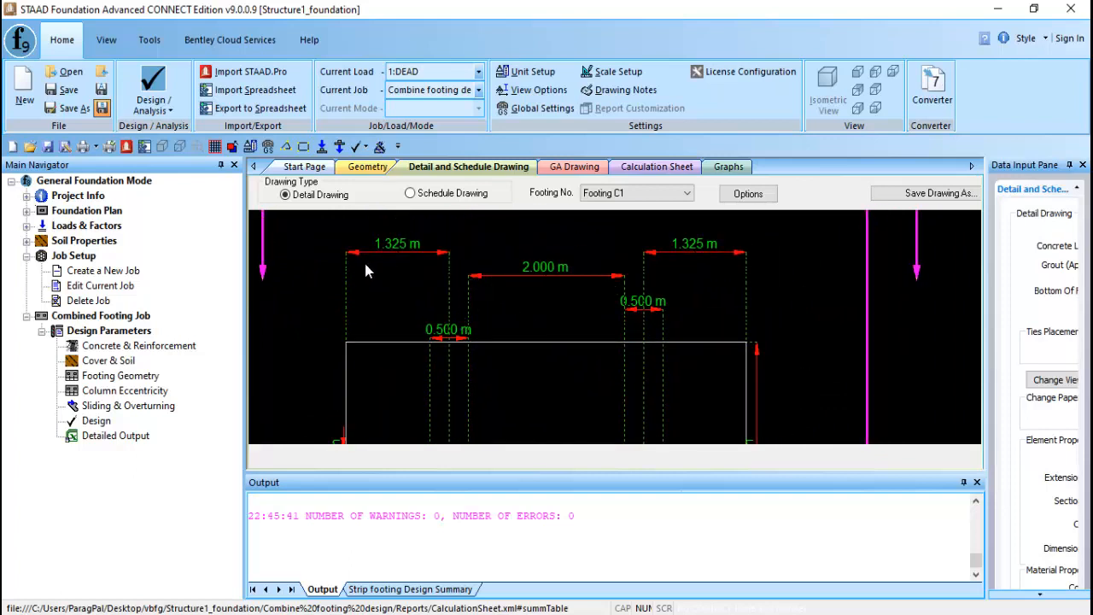
Examine the overall footing length and width and the centre-to-centre column spacing in the detail drawing's plan.
scroll(692, 286, "down", 3)
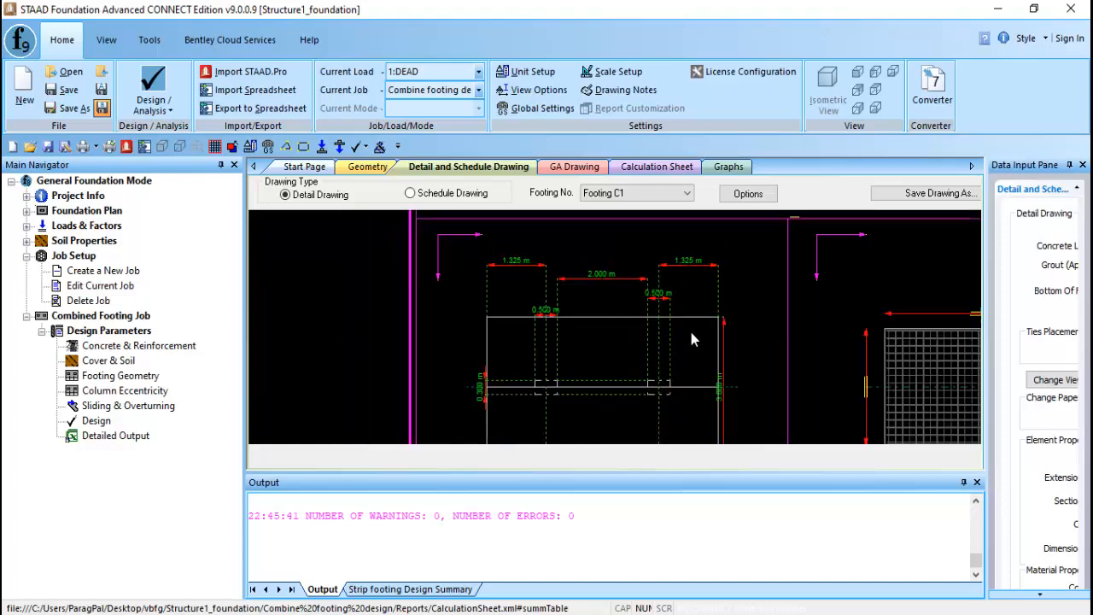
middle_click_drag(691, 334, 621, 242)
scroll(646, 276, "up", 4)
scroll(668, 346, "down", 5)
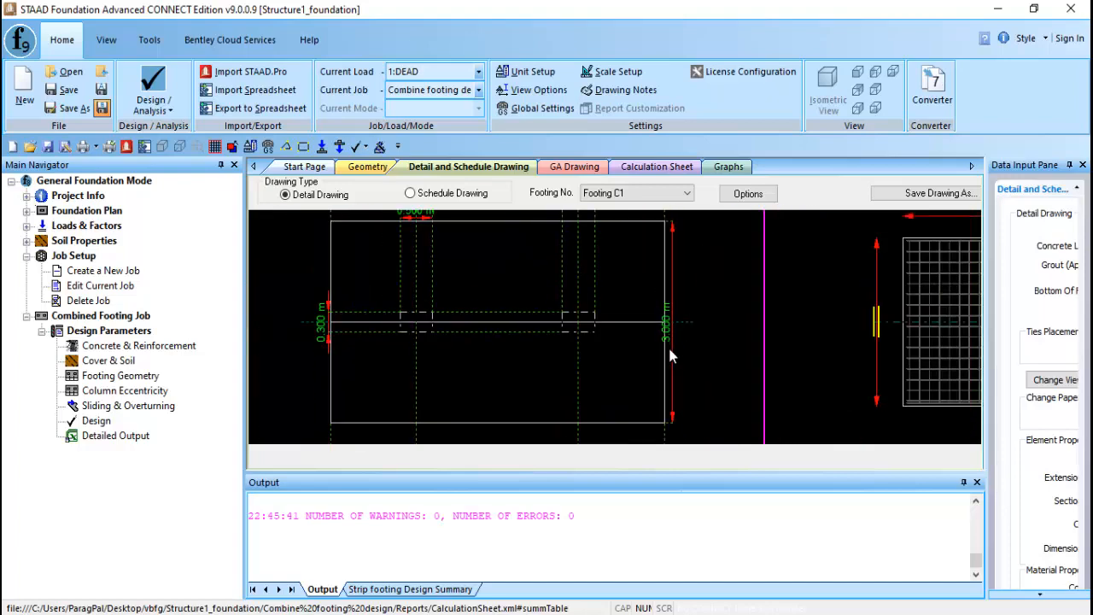
middle_click_drag(585, 387, 588, 338)
scroll(574, 349, "up", 3)
scroll(560, 395, "up", 2)
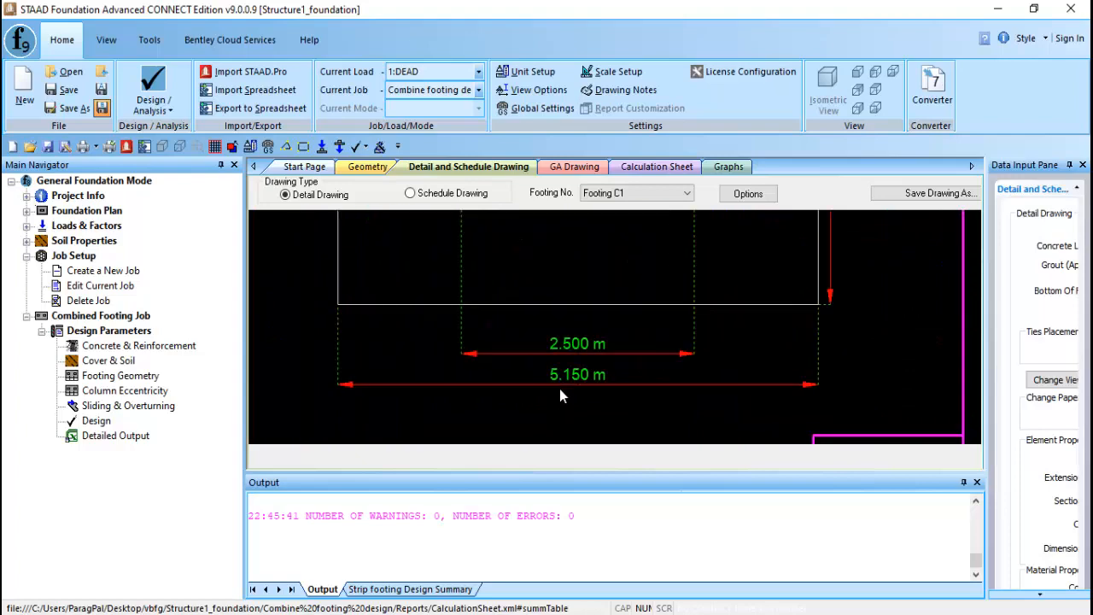
scroll(587, 383, "down", 5)
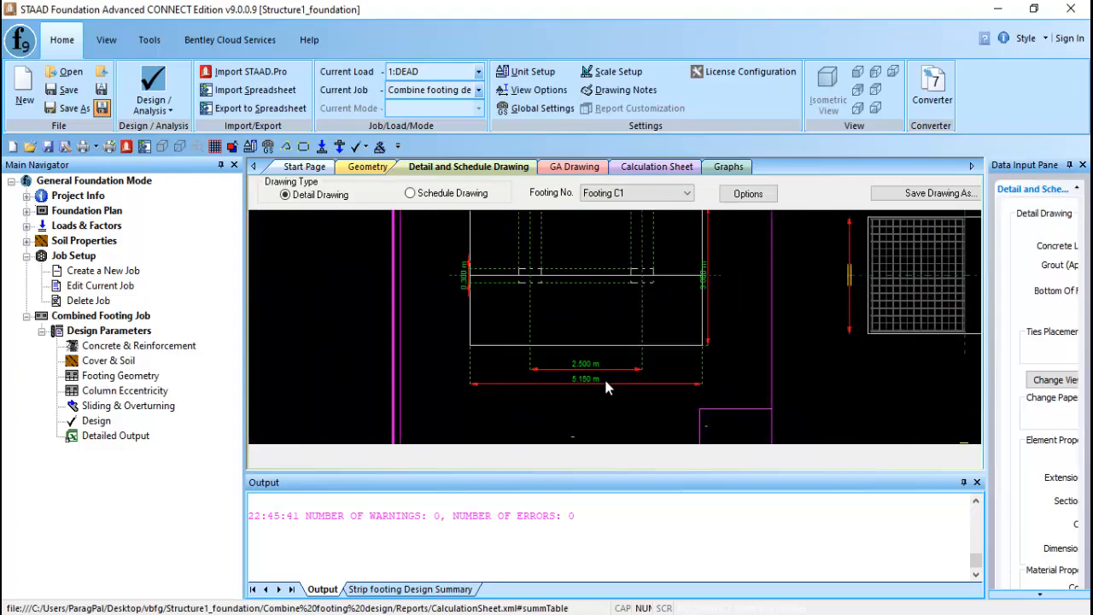
middle_click_drag(615, 371, 578, 390)
scroll(646, 333, "up", 4)
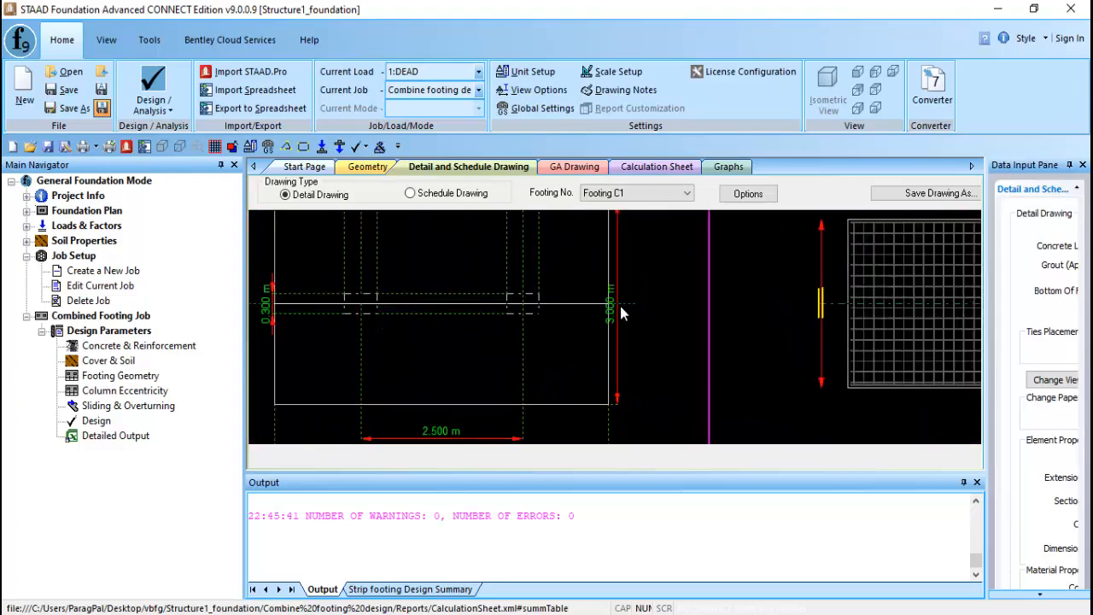
Examine the footing thickness in the section and the reinforcement mesh in the plan of the detail drawing.
scroll(622, 308, "down", 5)
scroll(565, 298, "up", 3)
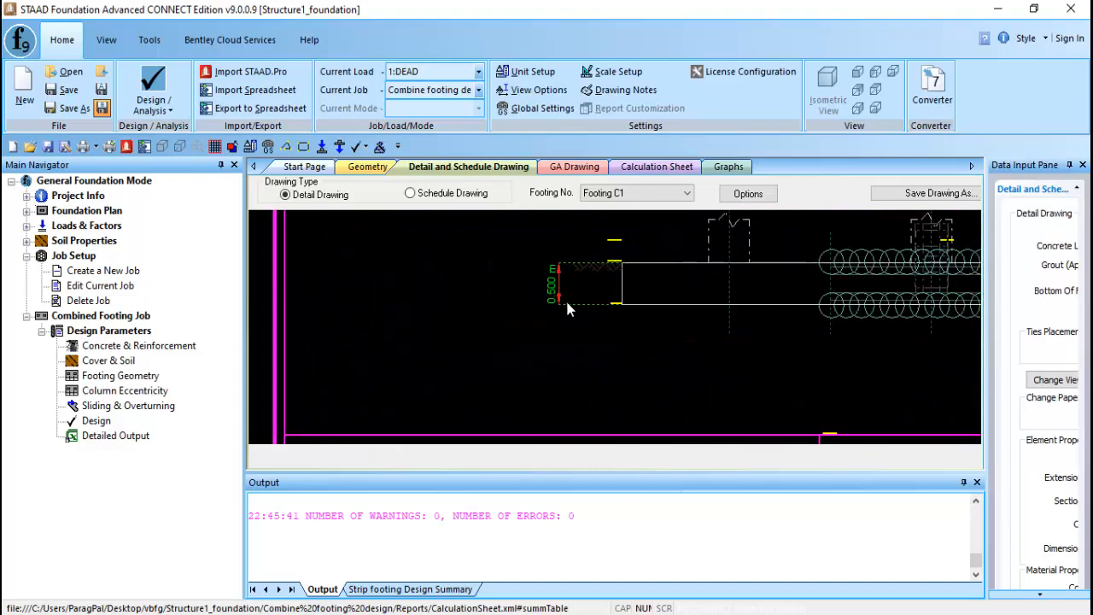
scroll(568, 307, "down", 3)
scroll(694, 355, "up", 6)
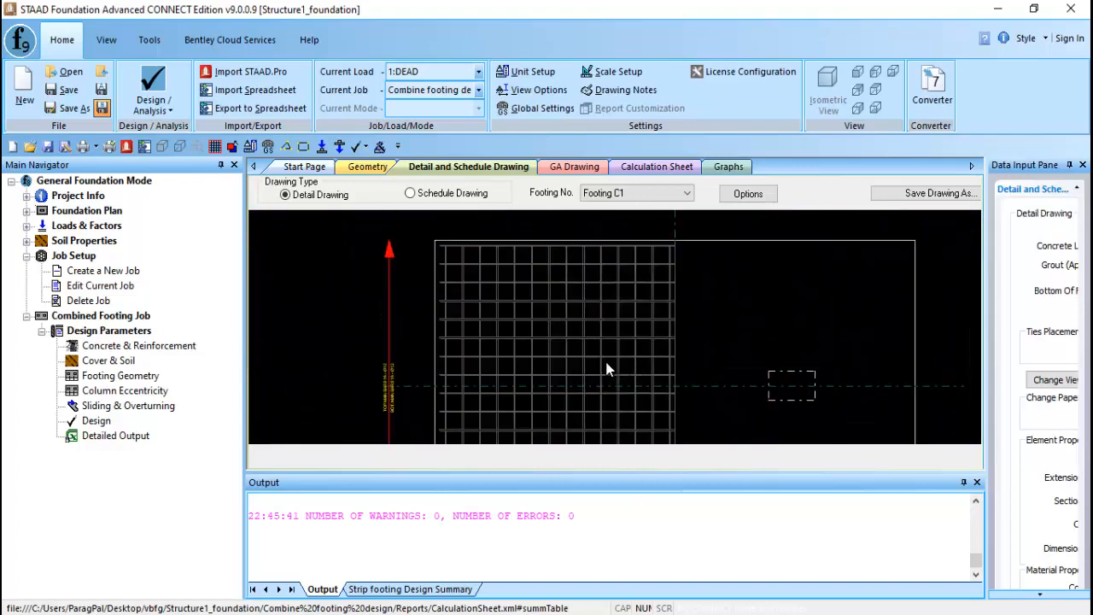
scroll(587, 233, "up", 2)
scroll(565, 291, "down", 2)
scroll(504, 310, "up", 3)
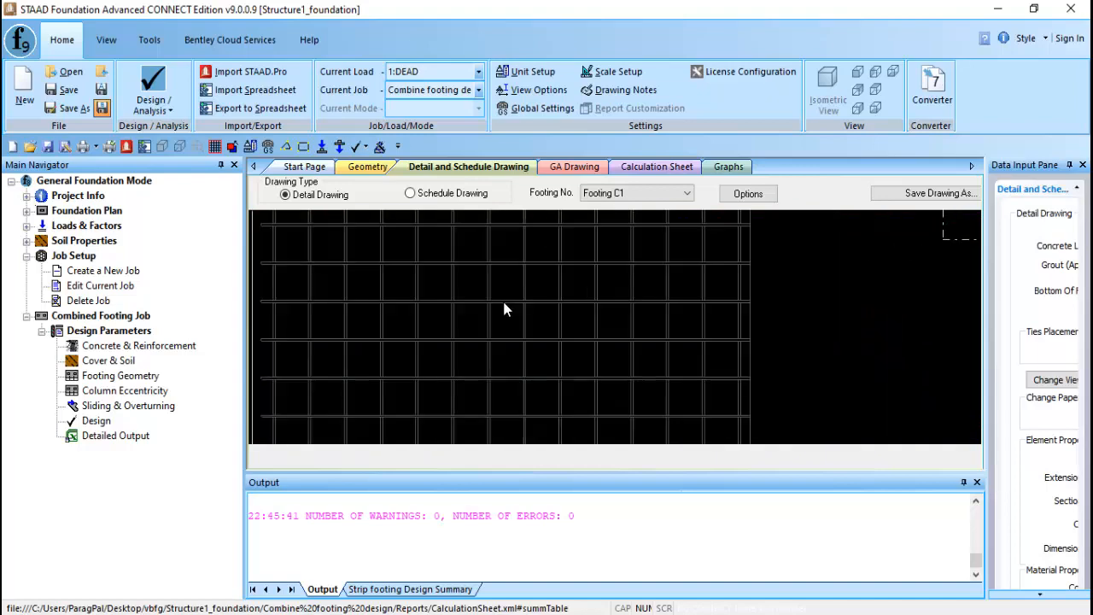
scroll(497, 307, "down", 4)
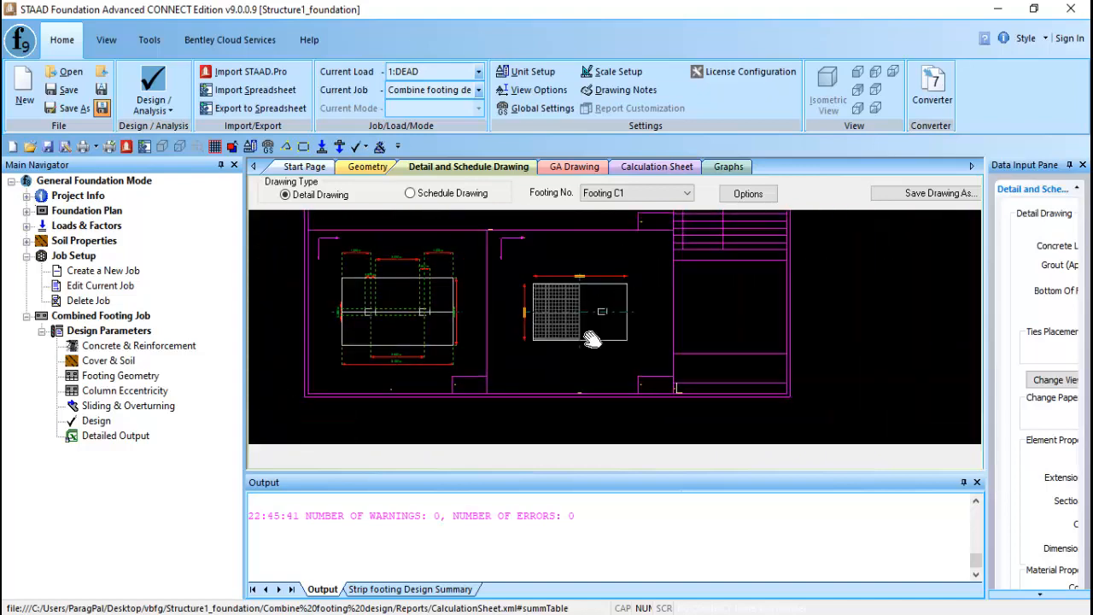
scroll(565, 302, "down", 3)
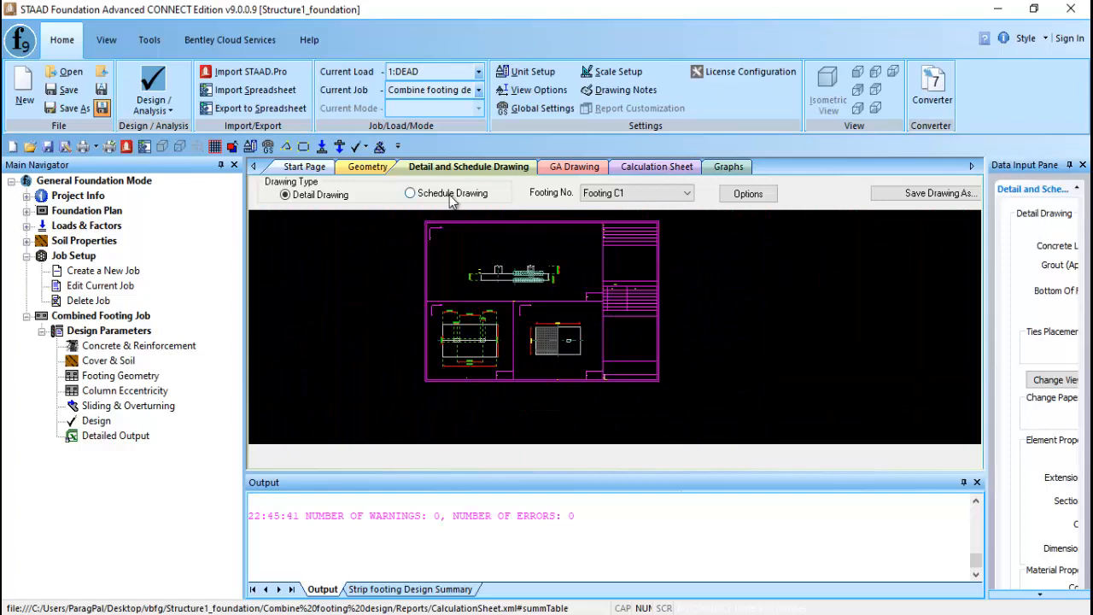
Display the schedule drawing and examine the pedestal dimension symbols and the AstX(T) and AstX(B) reinforcement labels in the section.
left_click(411, 193)
scroll(536, 271, "up", 3)
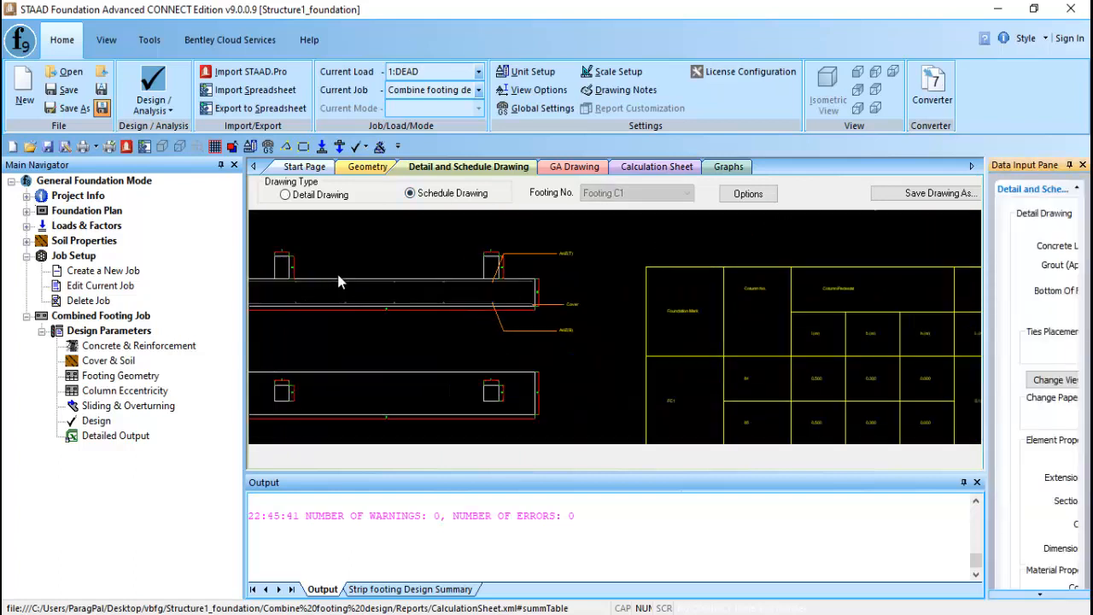
scroll(339, 282, "up", 5)
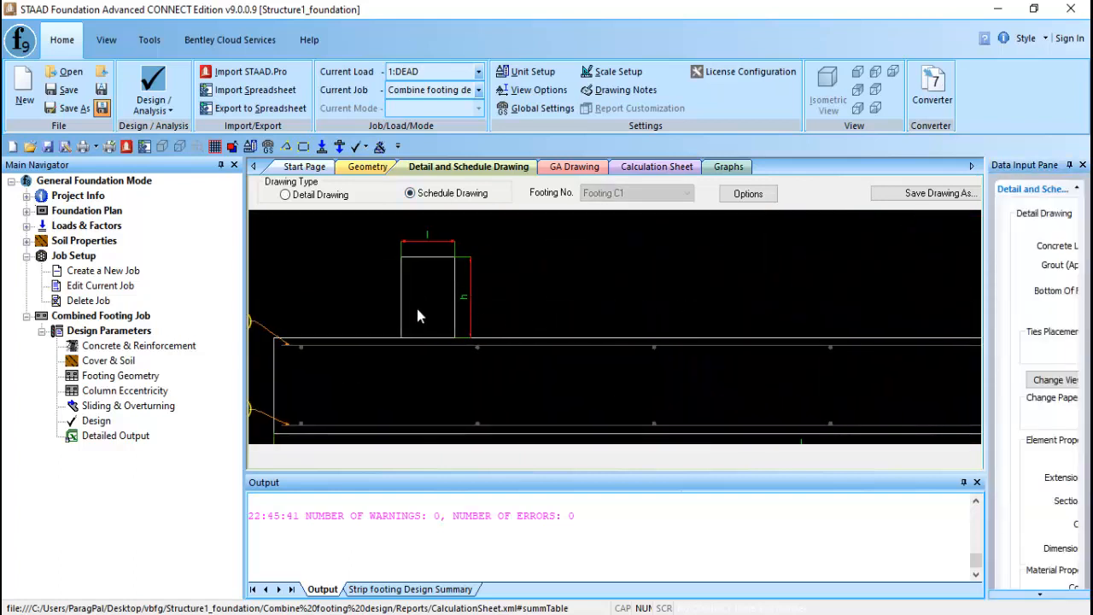
scroll(427, 290, "up", 1)
scroll(412, 272, "up", 2)
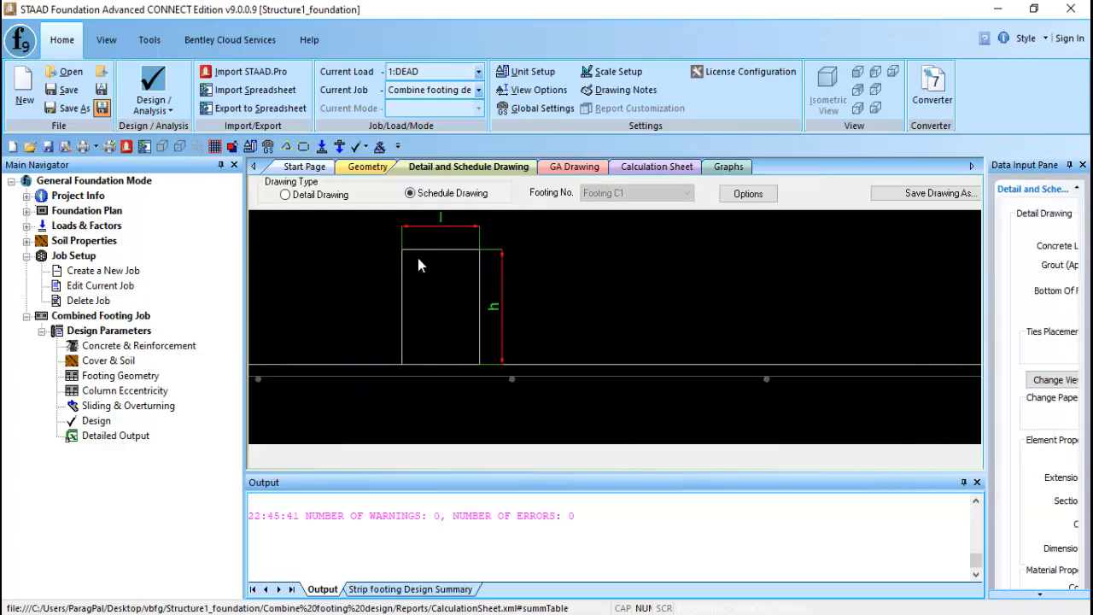
scroll(429, 311, "down", 2)
scroll(388, 363, "up", 3)
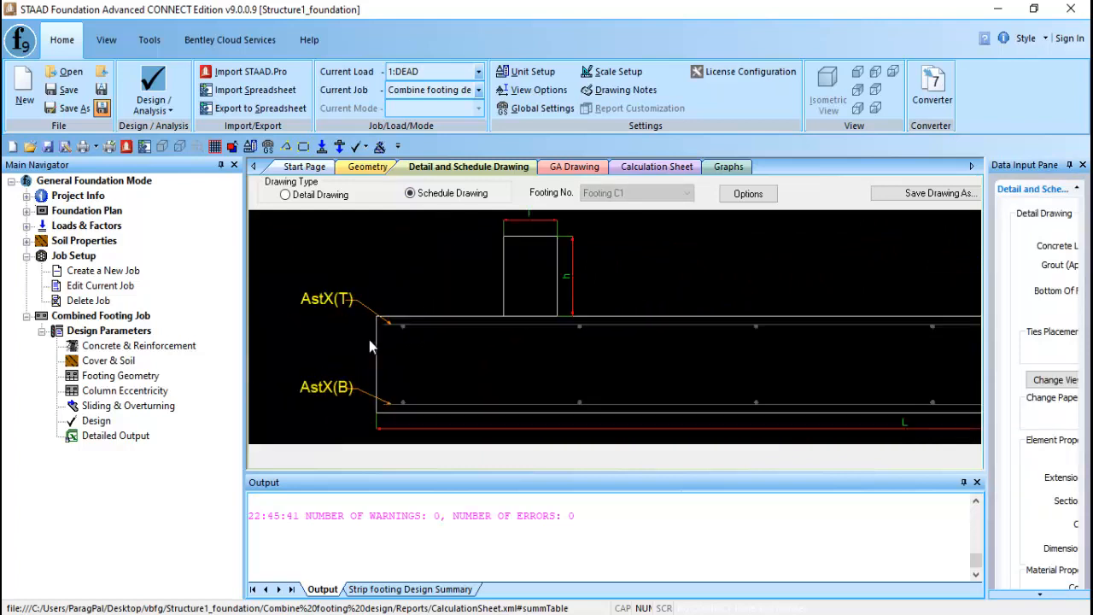
mouse_move(423, 384)
middle_mouse_down()
mouse_move(418, 340)
mouse_move(431, 340)
middle_mouse_up()
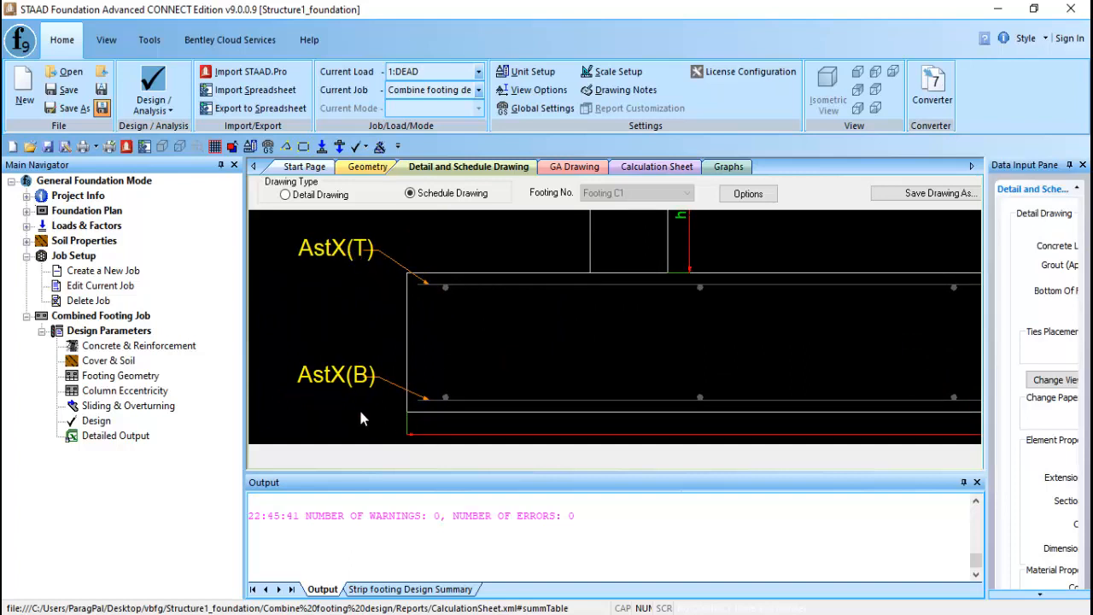
scroll(389, 393, "down", 5)
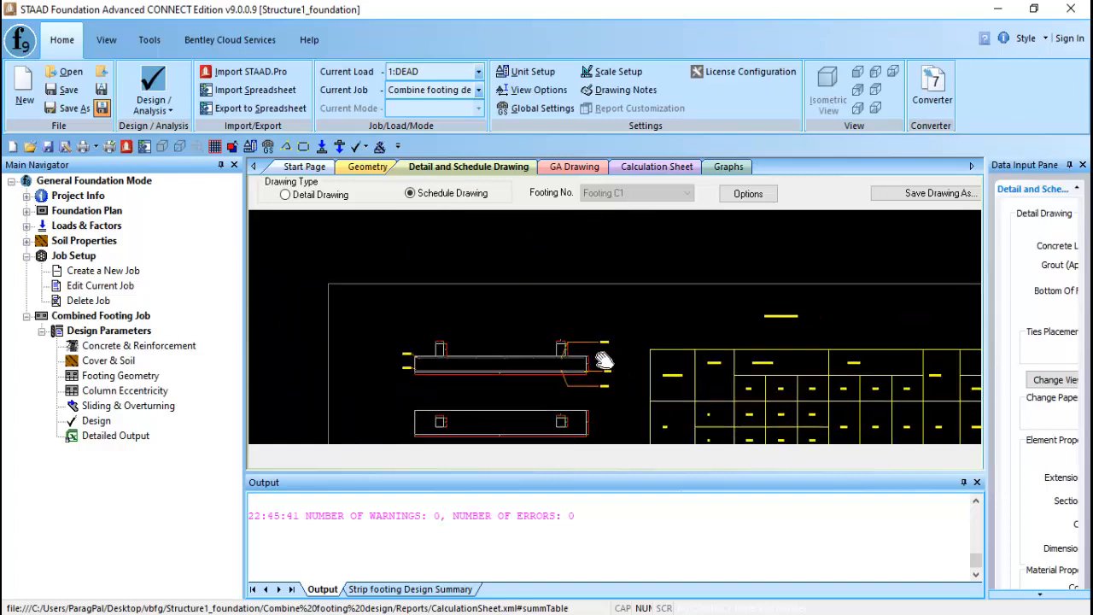
Examine the AstZ(T), cover and depth labels in the schedule section and the pedestal symbols in its plan.
scroll(568, 365, "up", 3)
scroll(569, 364, "up", 2)
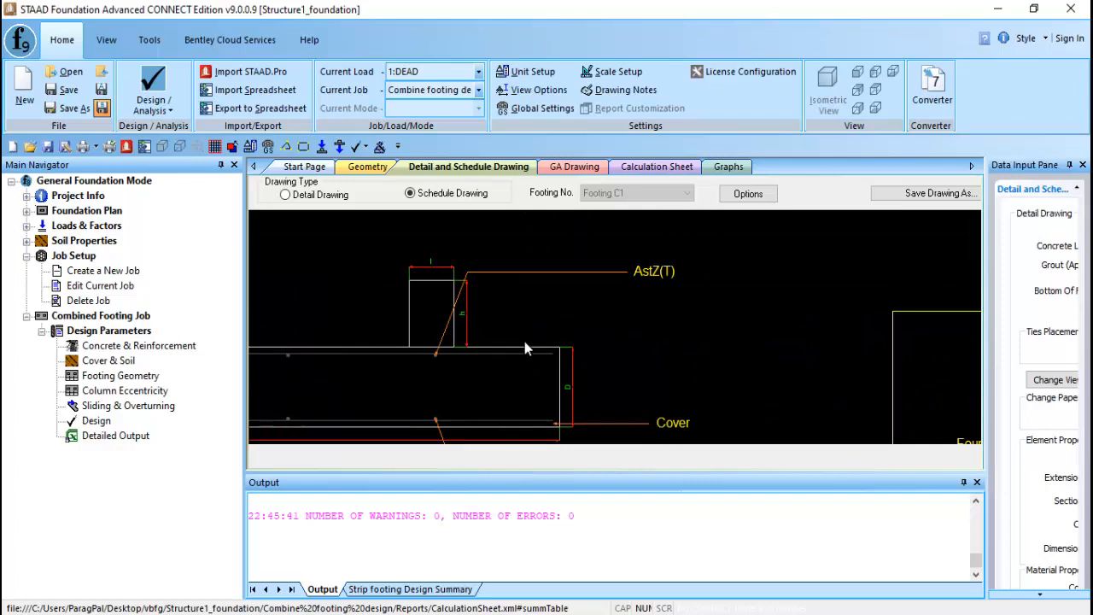
middle_click_drag(537, 333, 563, 205)
scroll(546, 405, "down", 3)
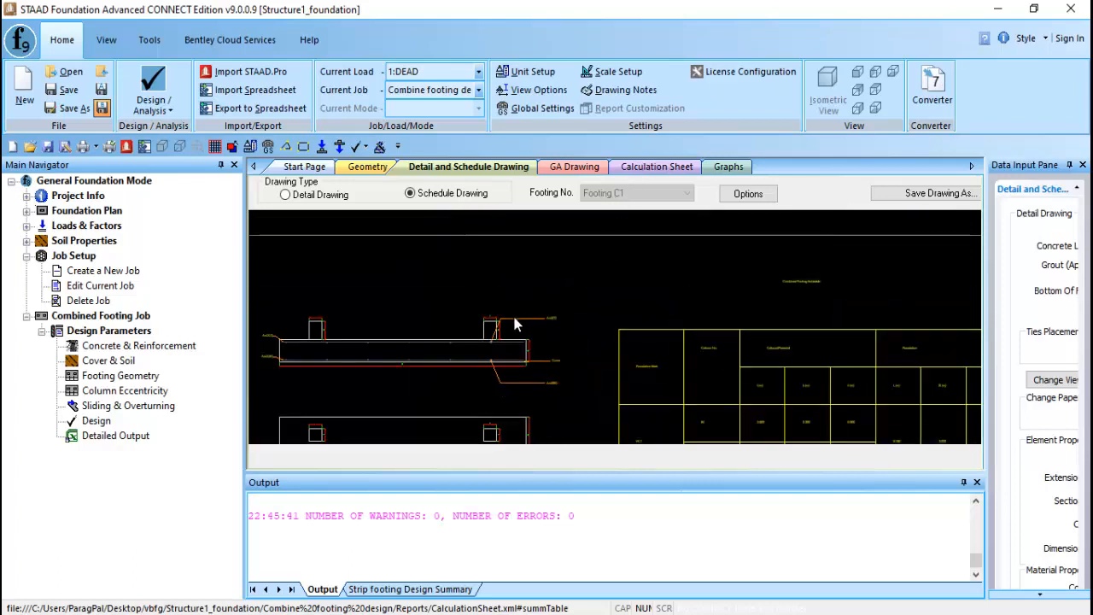
scroll(516, 325, "up", 6)
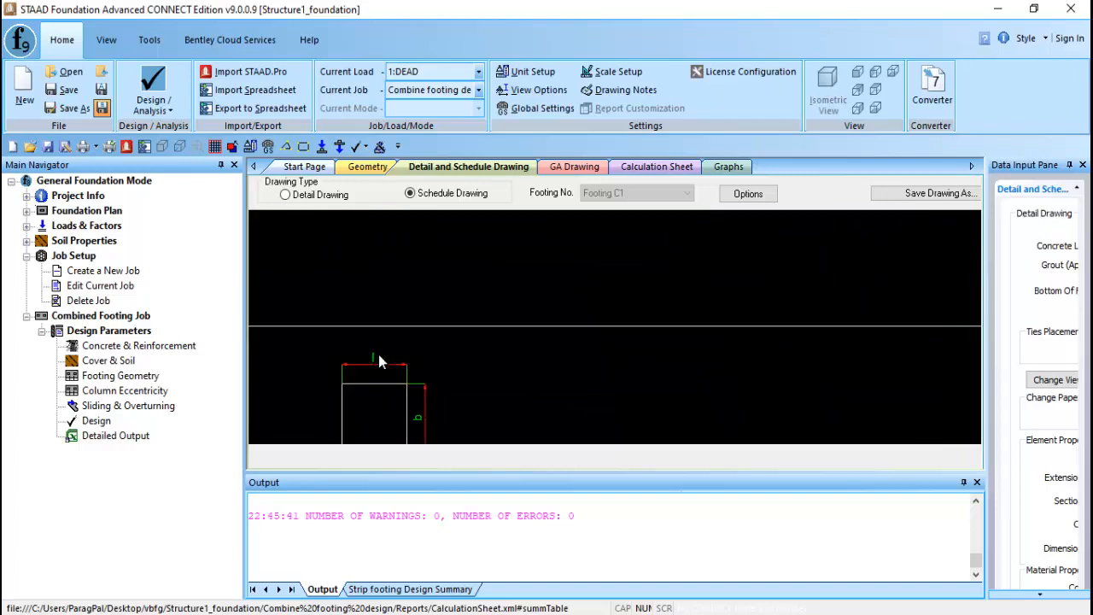
scroll(380, 357, "down", 5)
Examine the foundation mark FC1 and the rows for columns 84 and 85 in the schedule table.
middle_click_drag(571, 338, 454, 324)
scroll(504, 323, "up", 3)
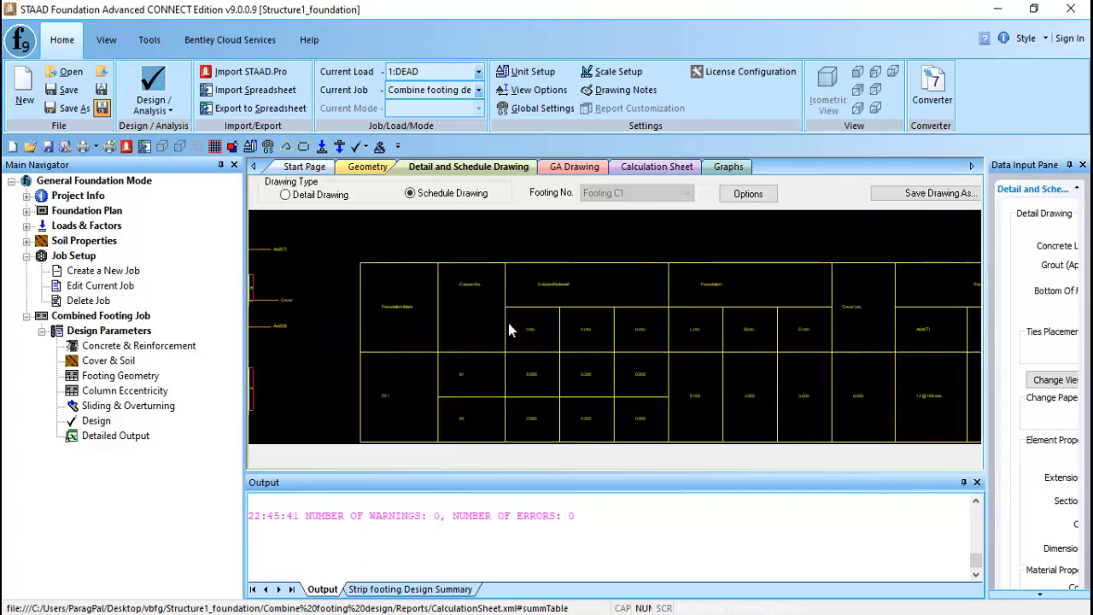
scroll(509, 325, "up", 5)
middle_click_drag(563, 389, 533, 239)
scroll(531, 240, "down", 4)
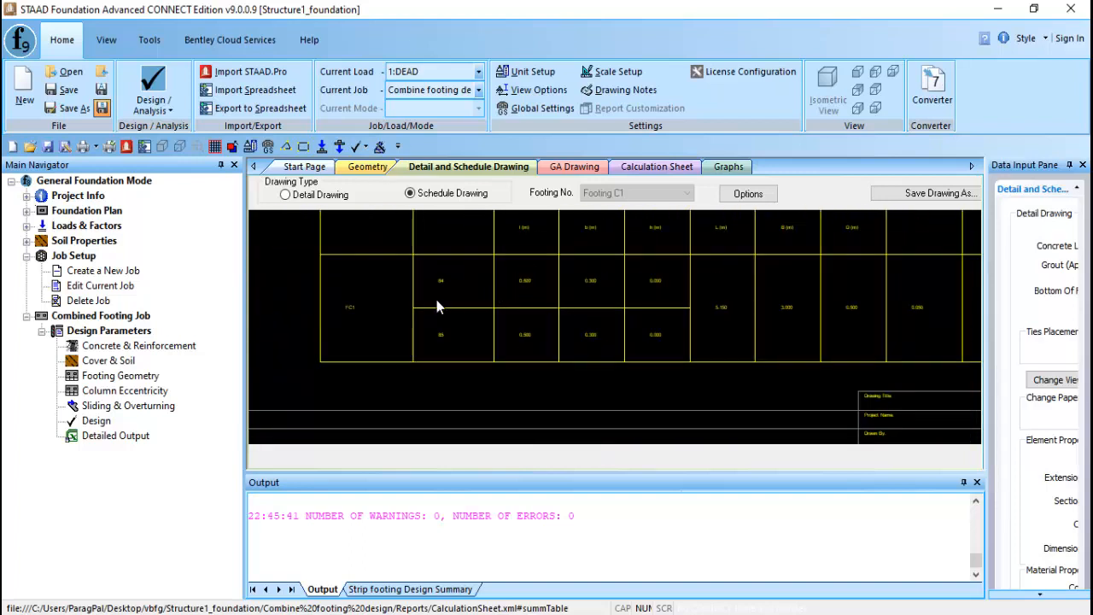
middle_click_drag(373, 321, 368, 379)
scroll(345, 367, "up", 2)
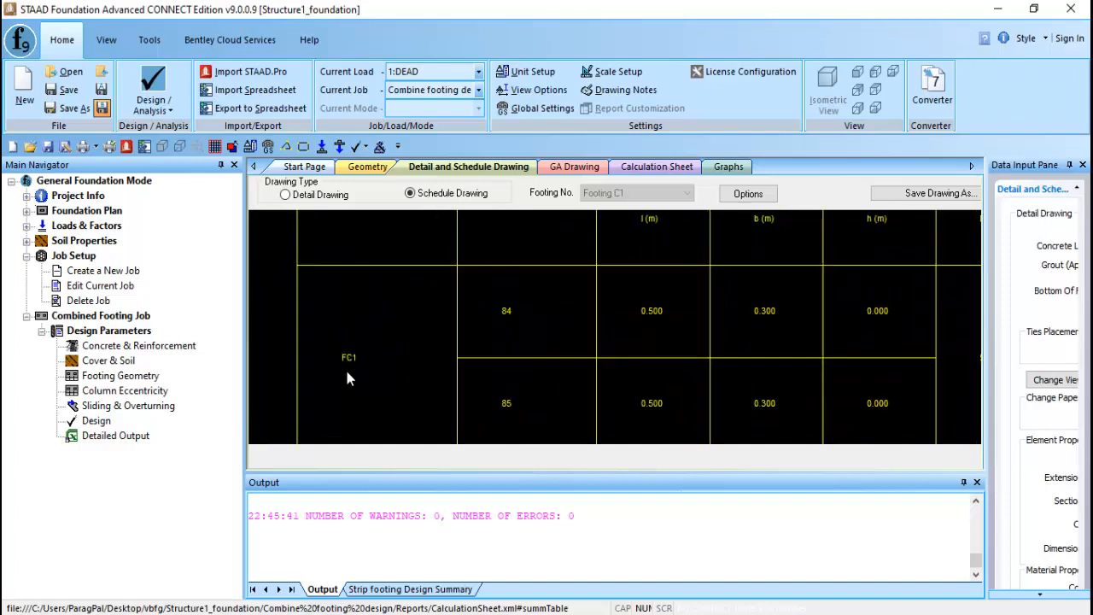
scroll(349, 363, "down", 3)
scroll(358, 354, "up", 5)
scroll(339, 377, "down", 2)
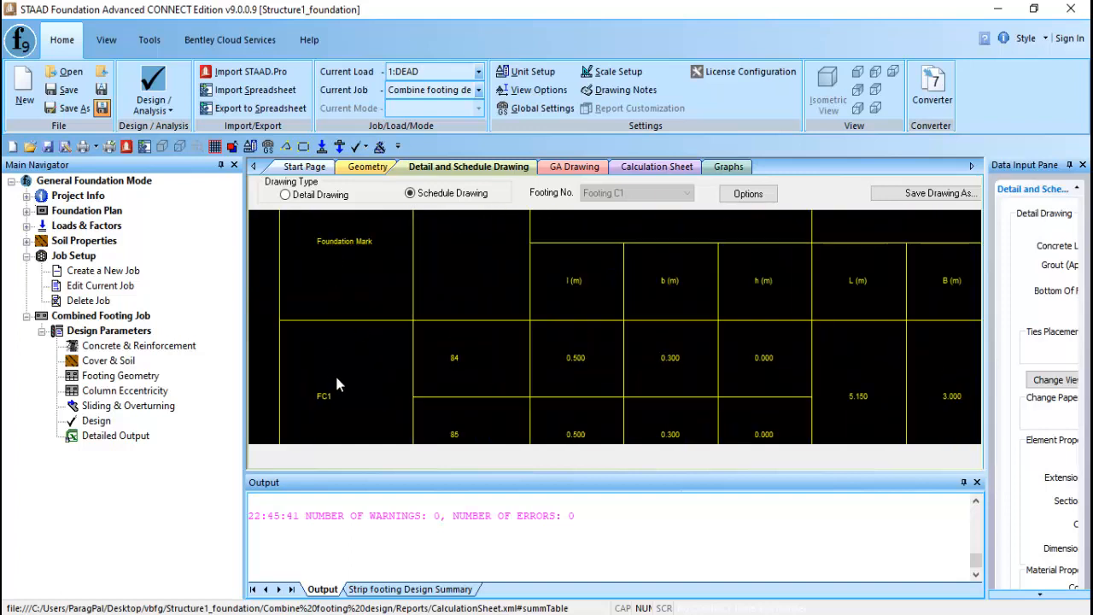
Examine the column pedestal sizes and the foundation length, width, depth and cover in the schedule table.
middle_click_drag(440, 333, 427, 290)
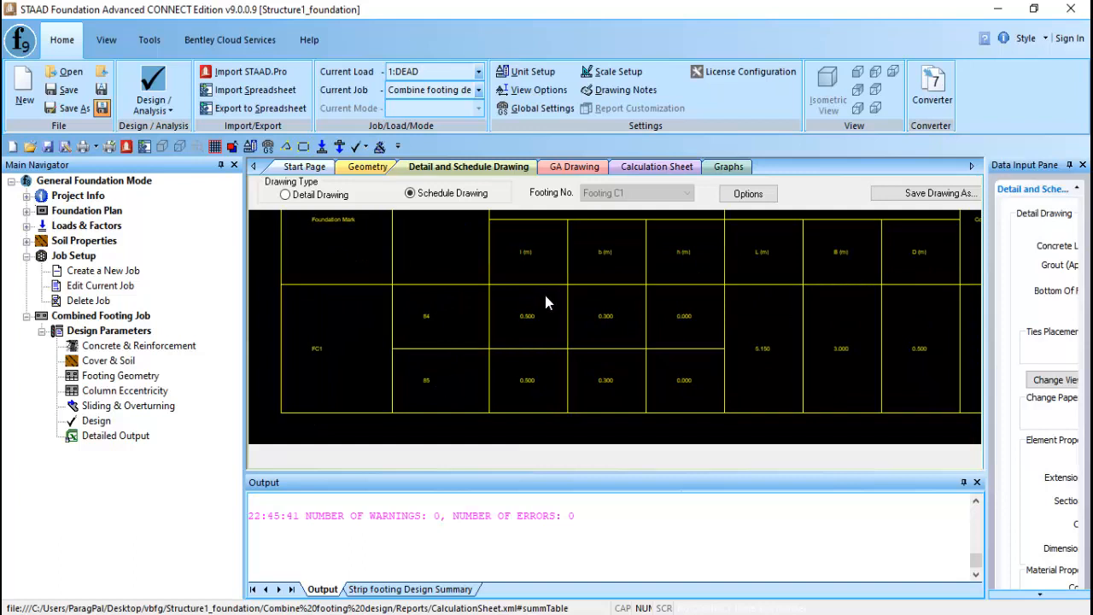
scroll(544, 297, "up", 1)
middle_click_drag(504, 338, 448, 379)
mouse_move(550, 335)
middle_mouse_down()
mouse_move(457, 396)
mouse_move(433, 394)
mouse_move(393, 321)
middle_mouse_up()
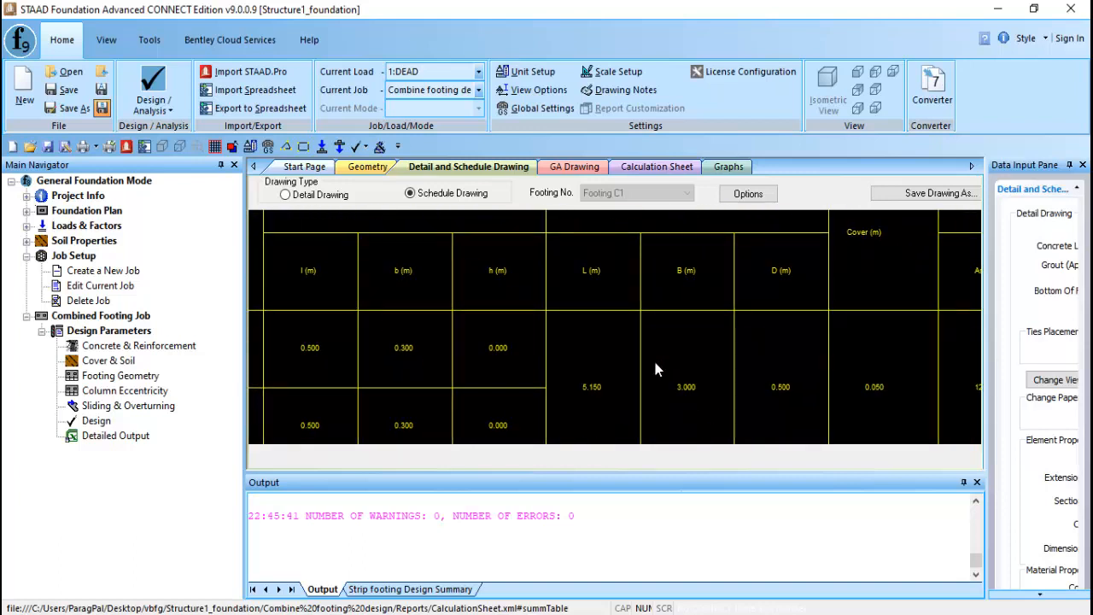
scroll(633, 342, "down", 3)
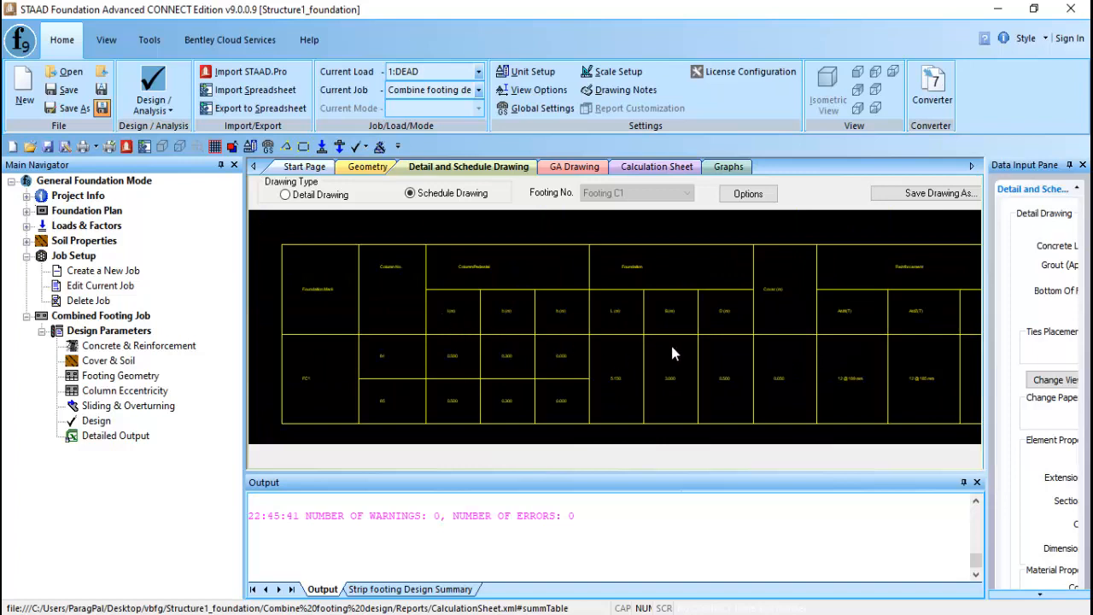
scroll(537, 305, "up", 2)
Examine the top and bottom reinforcement entries for the X and Z directions in the schedule table.
mouse_move(586, 385)
middle_mouse_down()
mouse_move(581, 300)
mouse_move(619, 281)
middle_mouse_up()
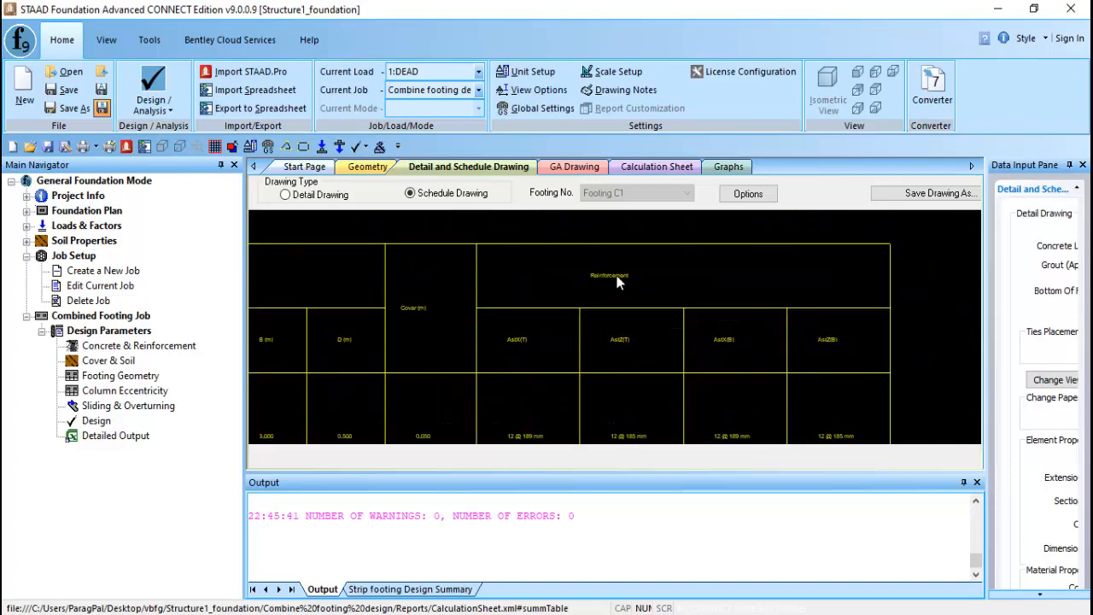
scroll(617, 276, "up", 4)
scroll(600, 305, "down", 4)
middle_click_drag(592, 328, 587, 239)
scroll(544, 309, "up", 2)
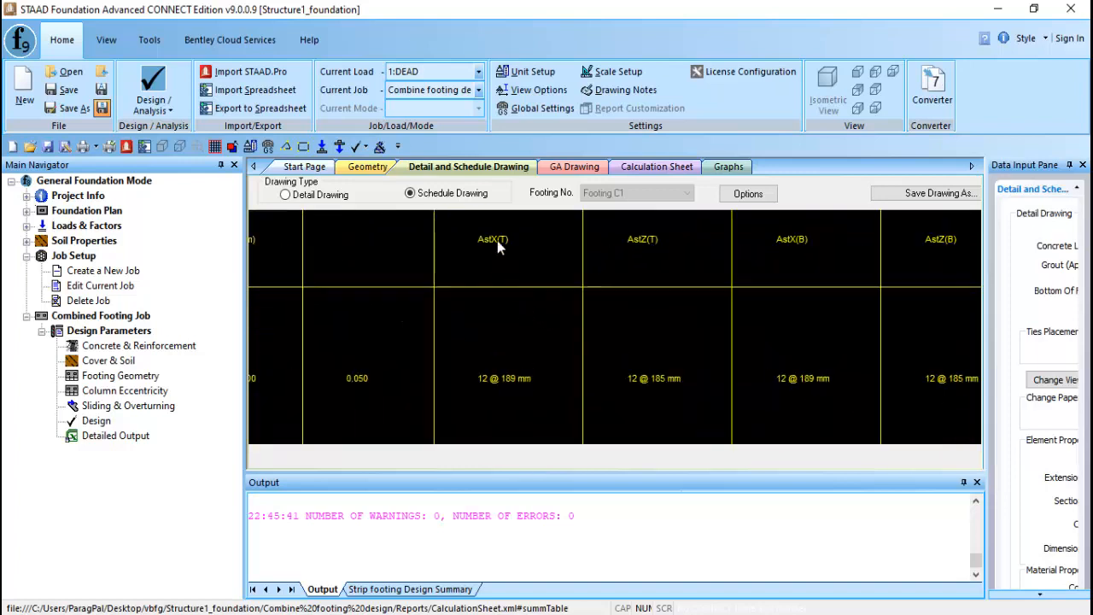
scroll(651, 248, "down", 3)
scroll(589, 294, "up", 5)
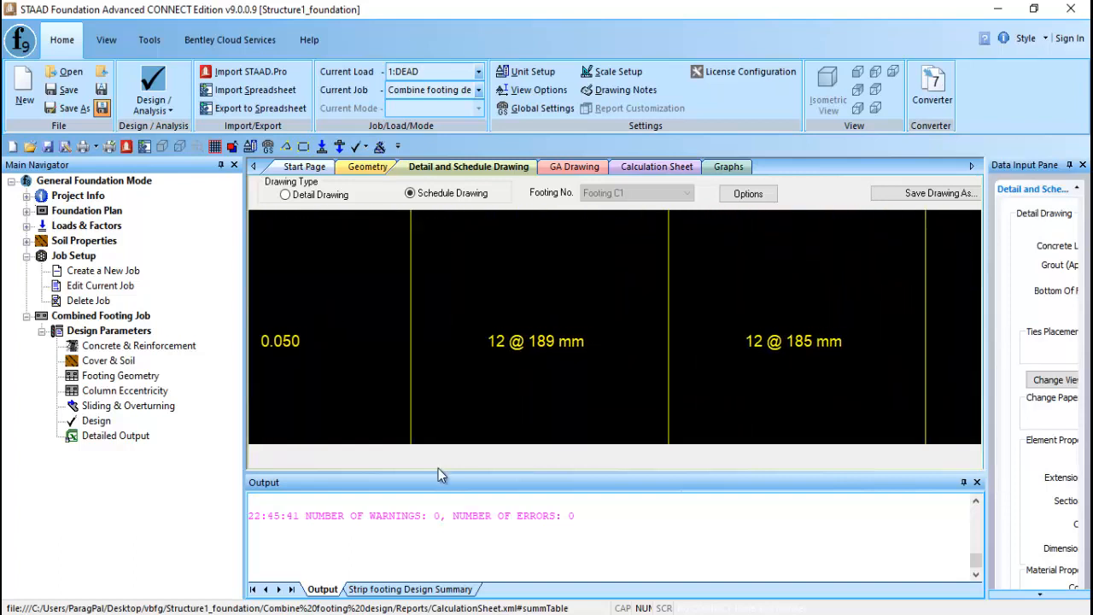
scroll(527, 360, "down", 4)
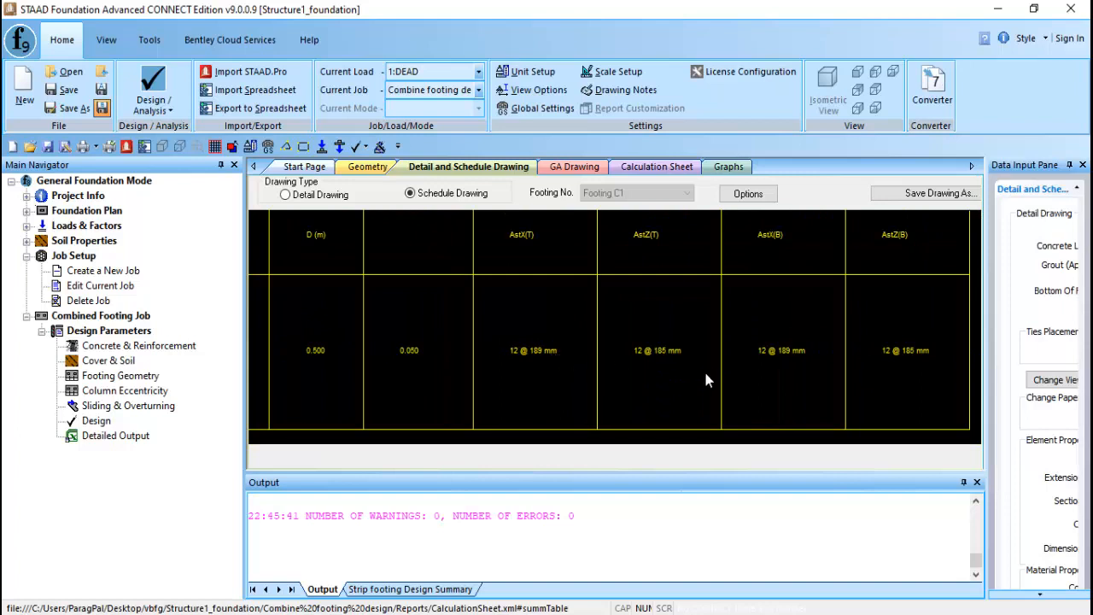
scroll(706, 380, "down", 5)
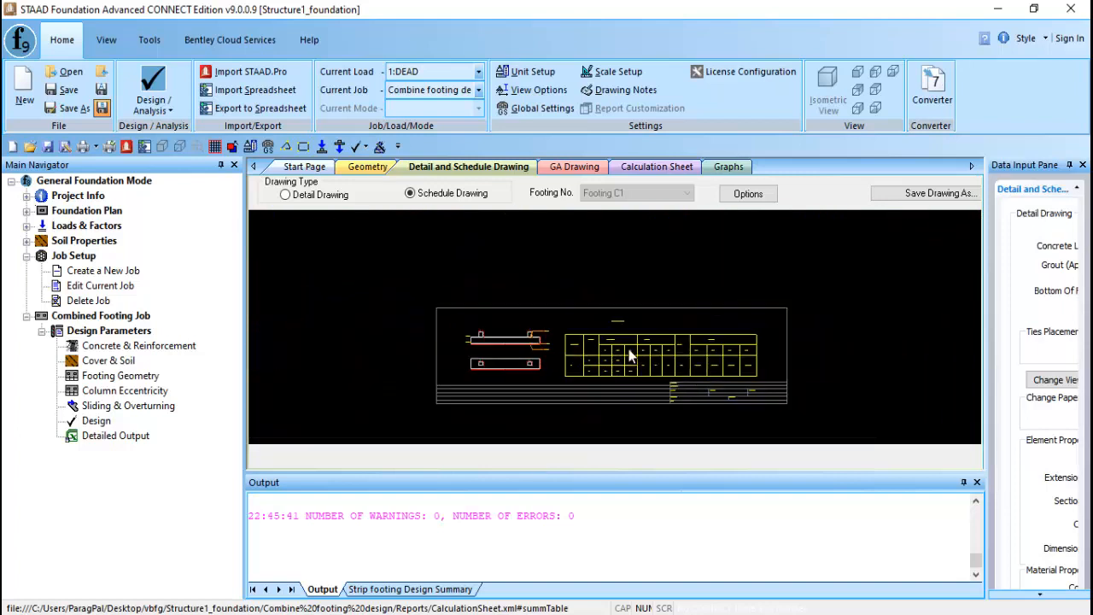
middle_click_drag(629, 356, 572, 306)
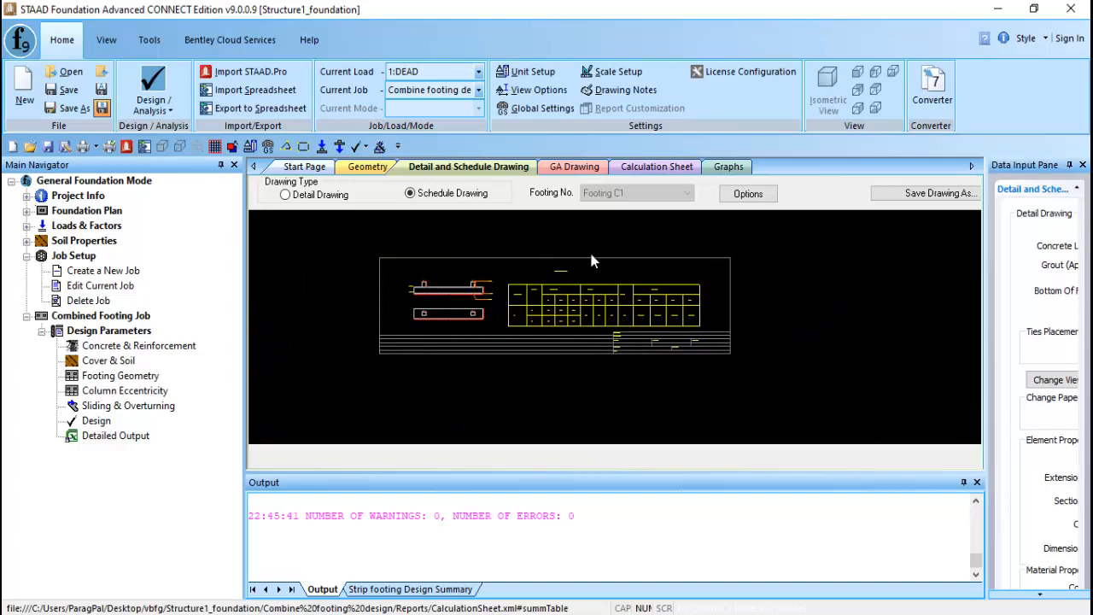
Display the calculation sheet and export the project data to a spreadsheet file named cf on the Desktop.
left_click(647, 168)
scroll(579, 337, "down", 3)
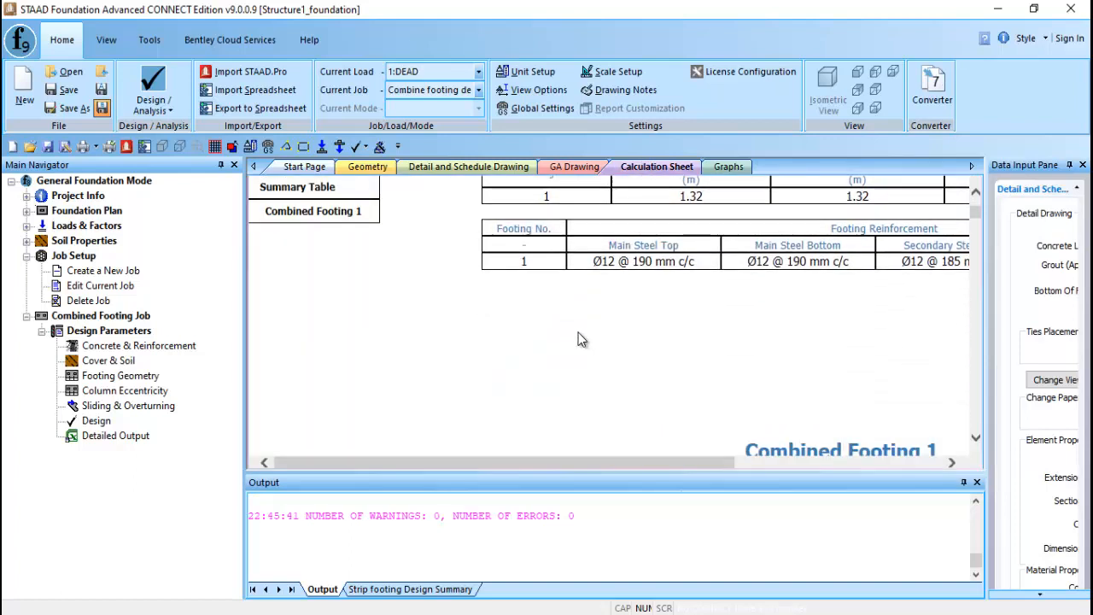
left_click(259, 110)
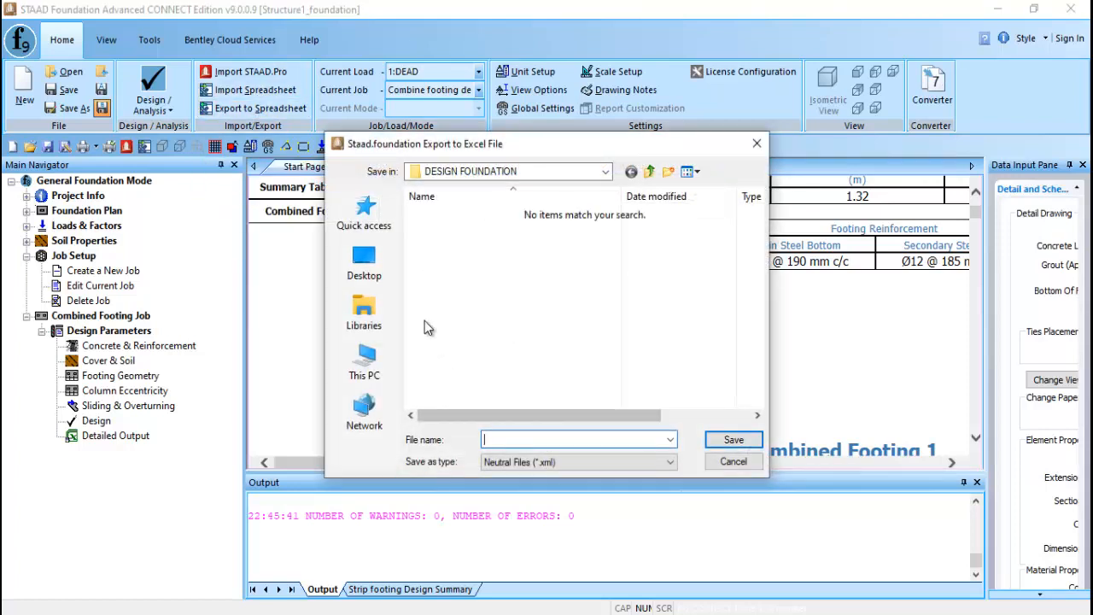
left_click(371, 273)
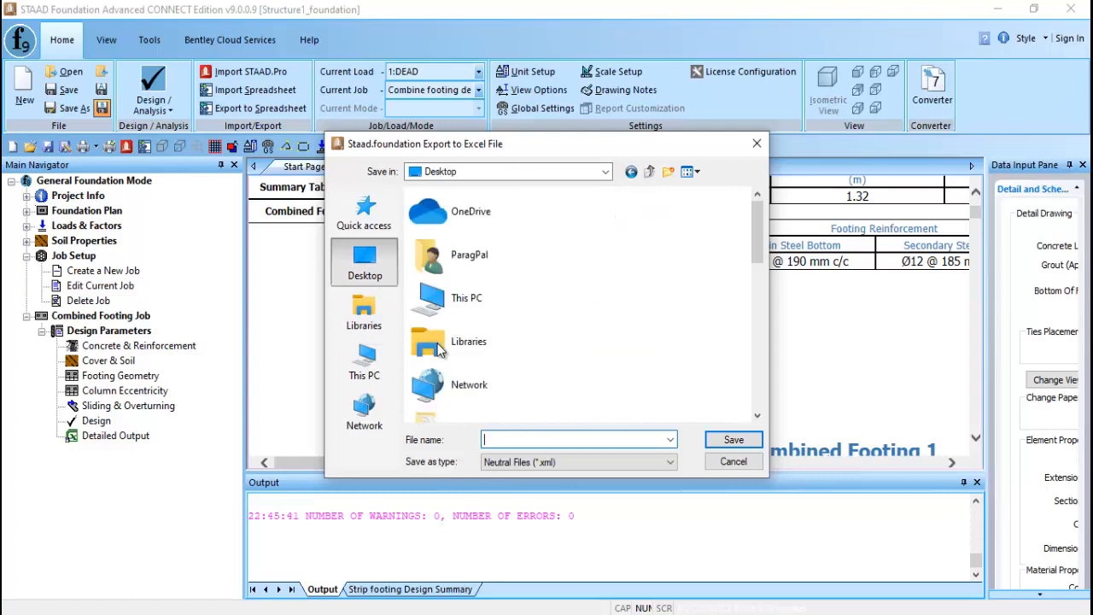
key("BackSpace")
key("BackSpace")
type("cf")
left_click(723, 439)
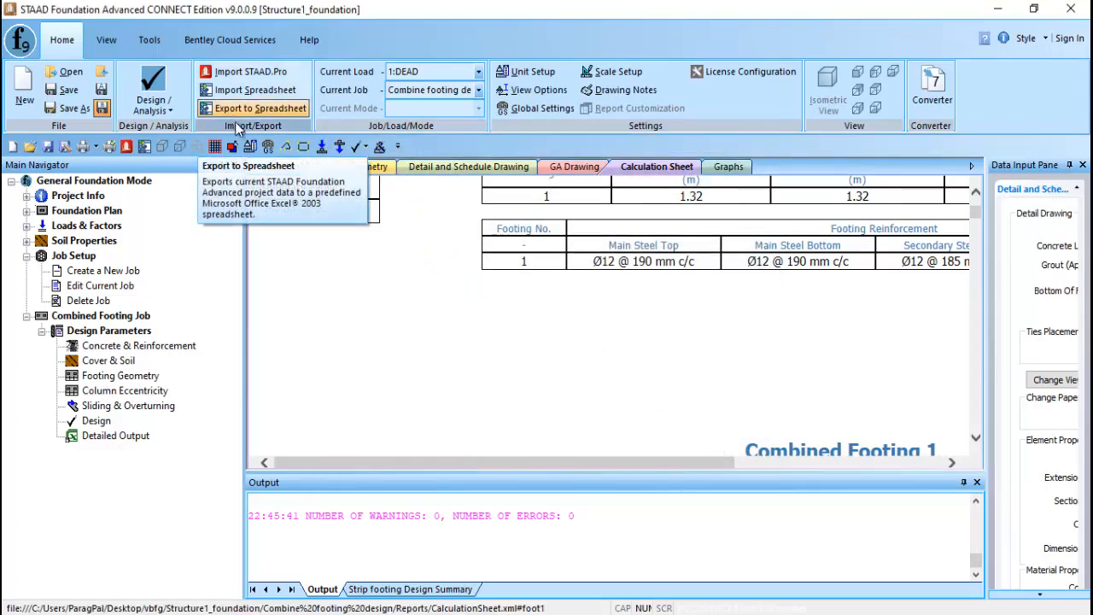
scroll(476, 287, "up", 3)
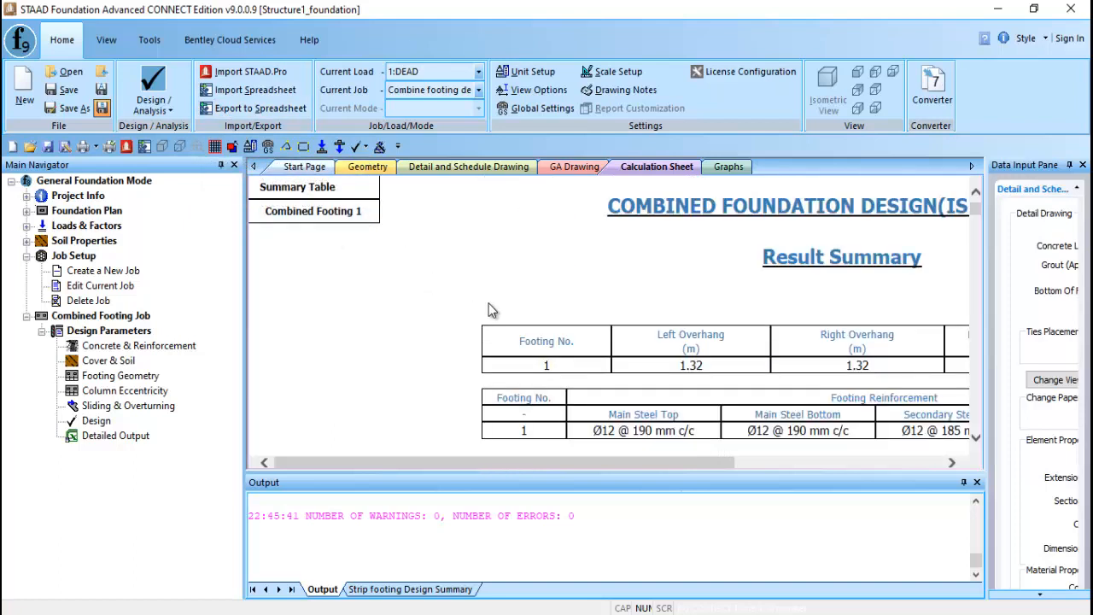
right_click(490, 308)
left_click(413, 367)
left_click(256, 111)
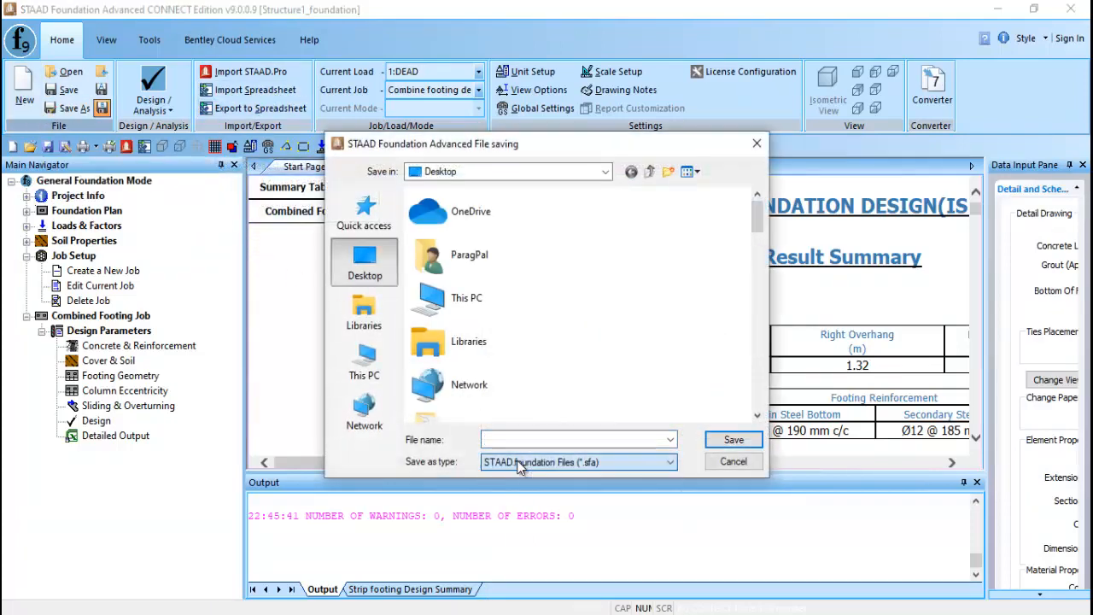
left_click(733, 461)
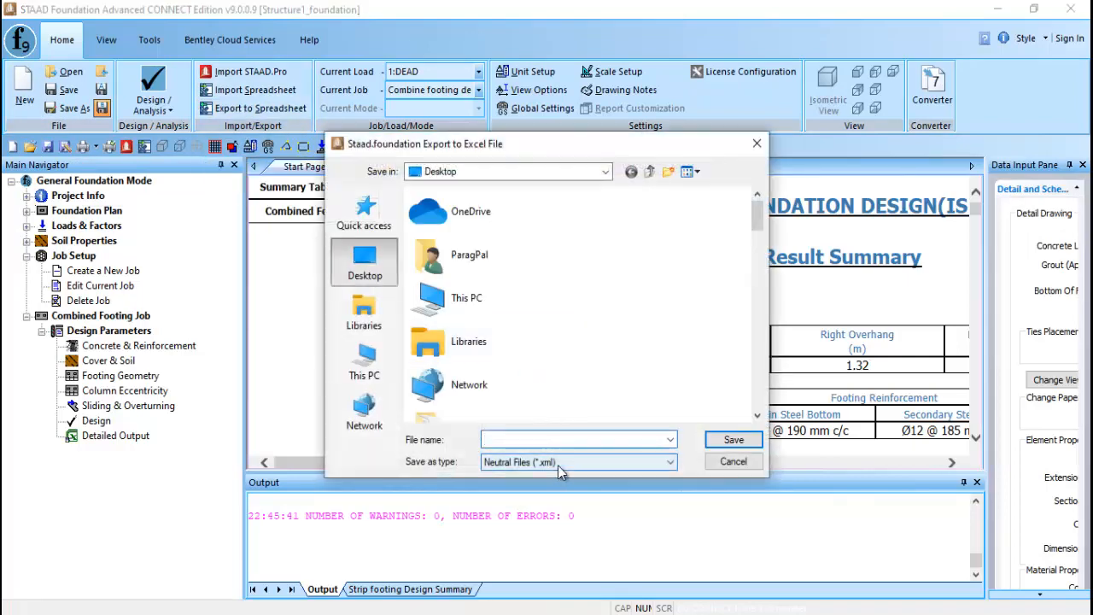
left_click(557, 465)
left_click(558, 466)
left_click(725, 462)
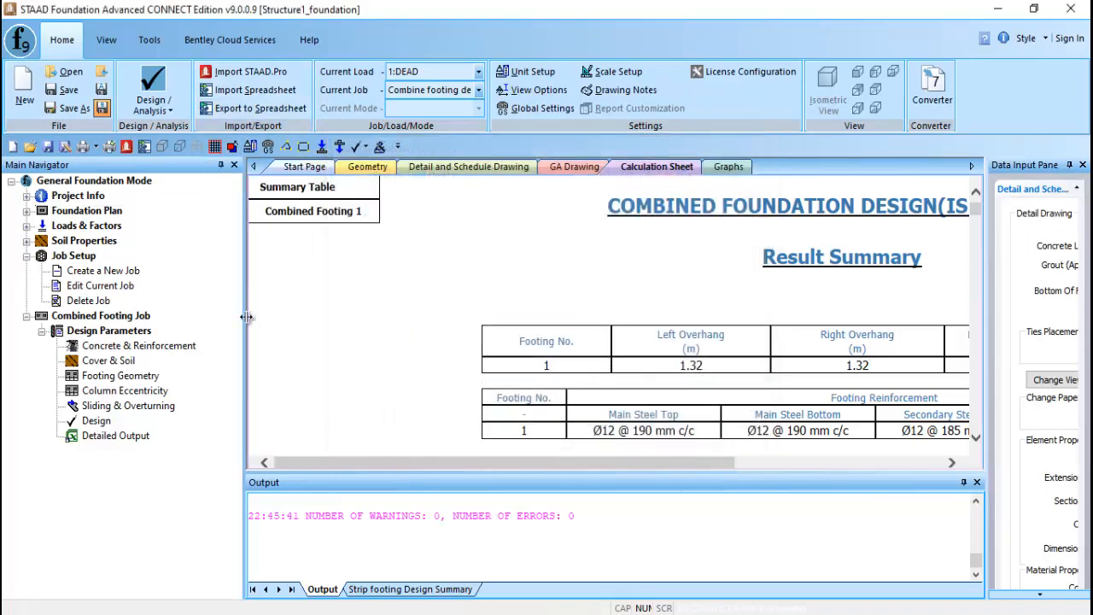
left_click(110, 439)
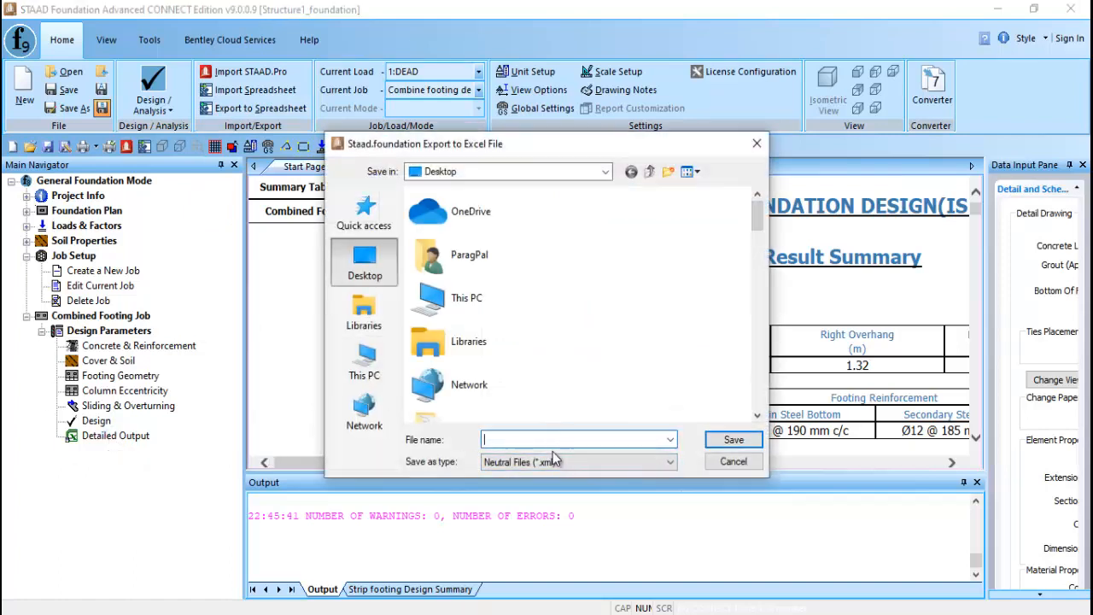
left_click(555, 462)
left_click(540, 462)
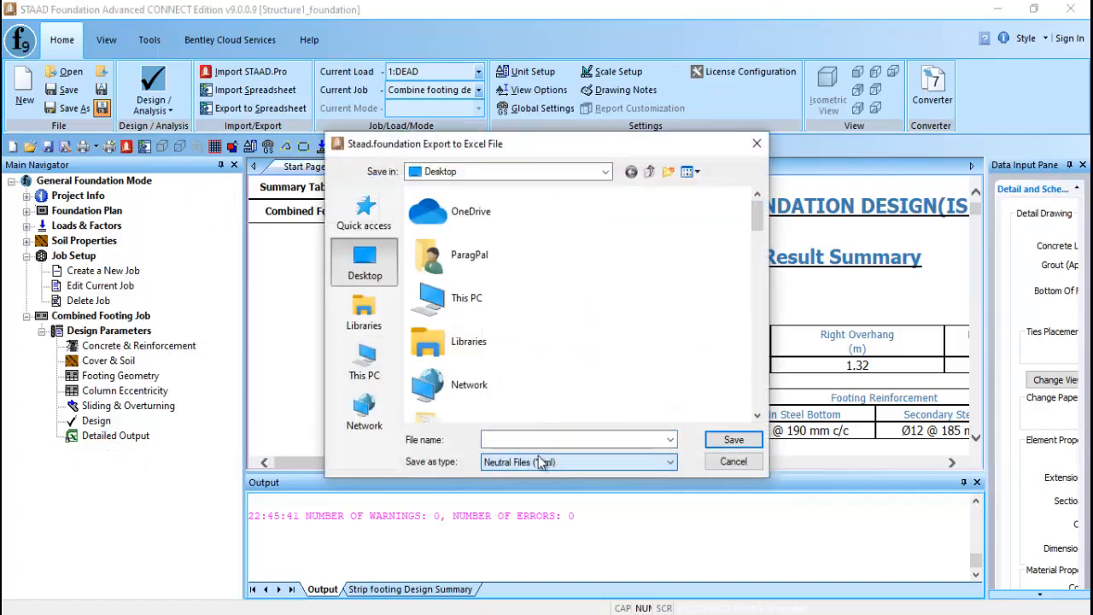
left_click(733, 462)
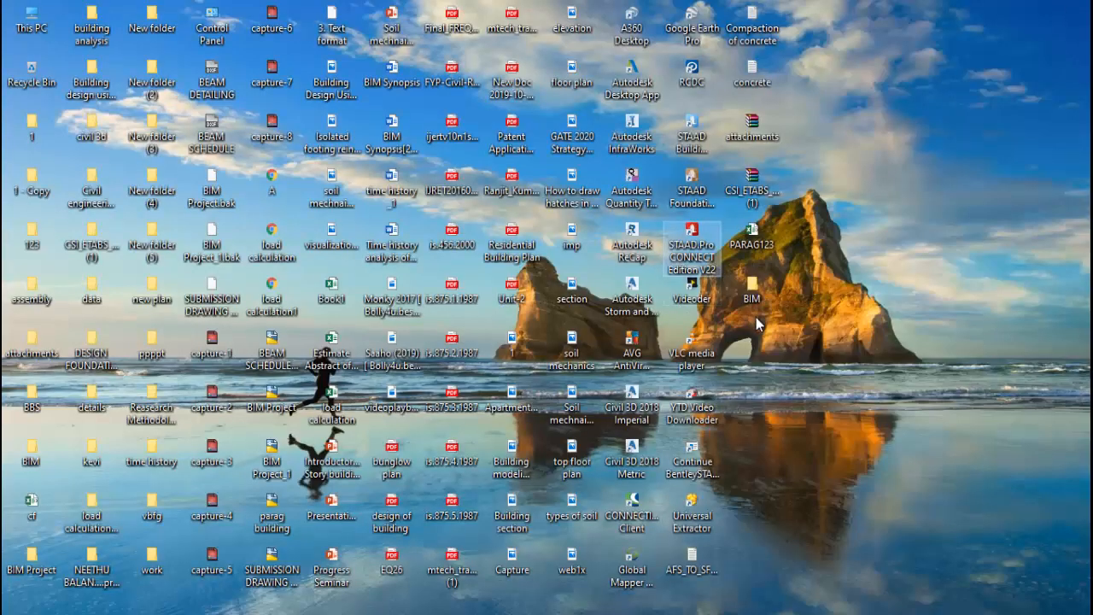
Try to open the exported cf file from the refreshed Desktop, dismiss the load message, and close the document recovery list.
right_click(812, 312)
left_click(844, 379)
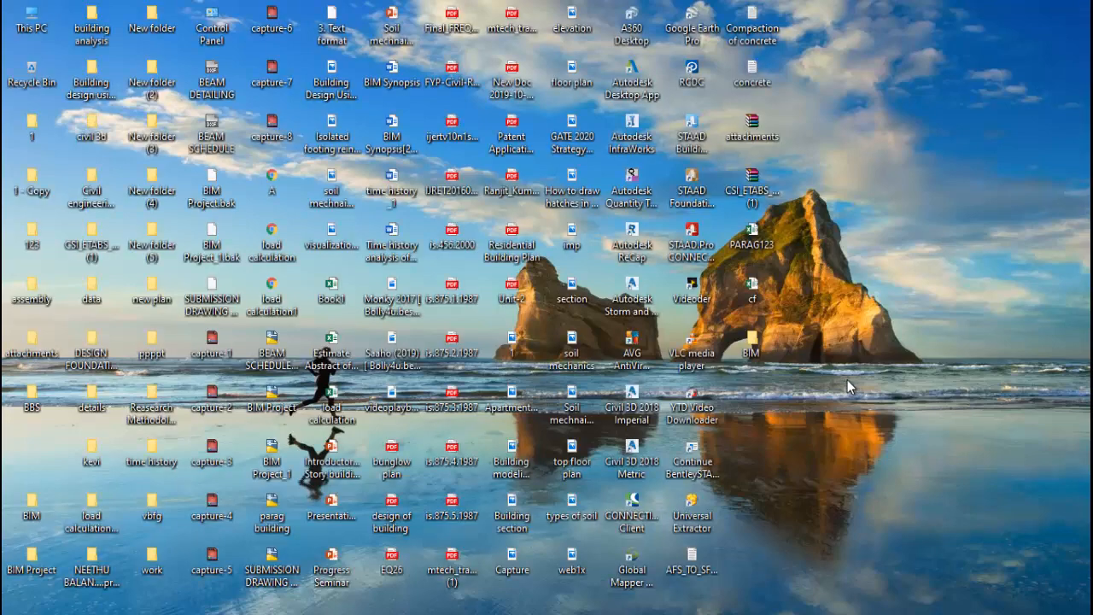
double_click(753, 290)
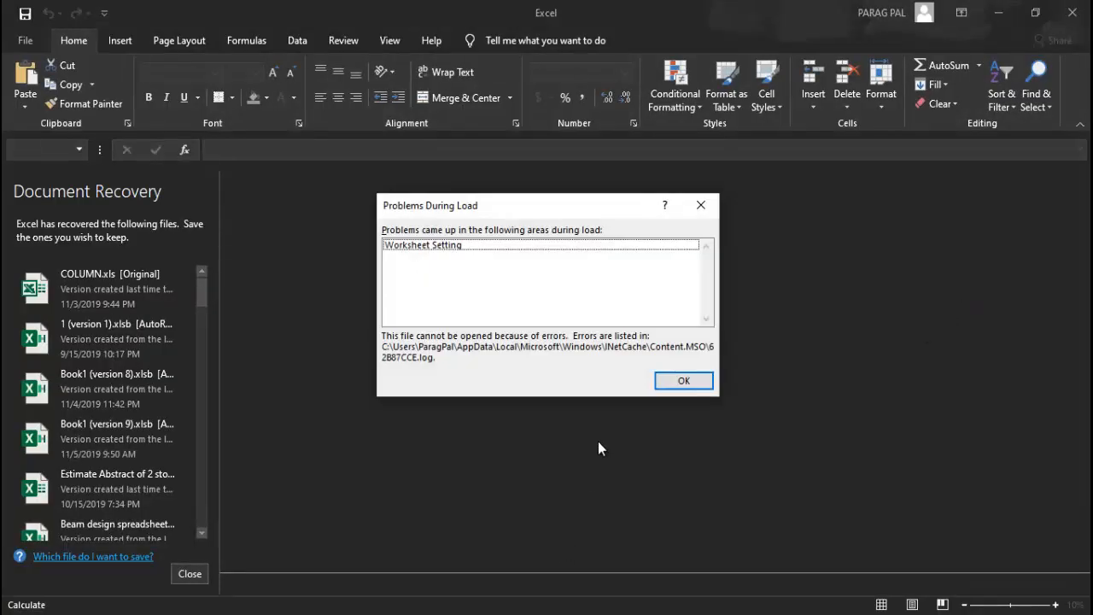
left_click(687, 381)
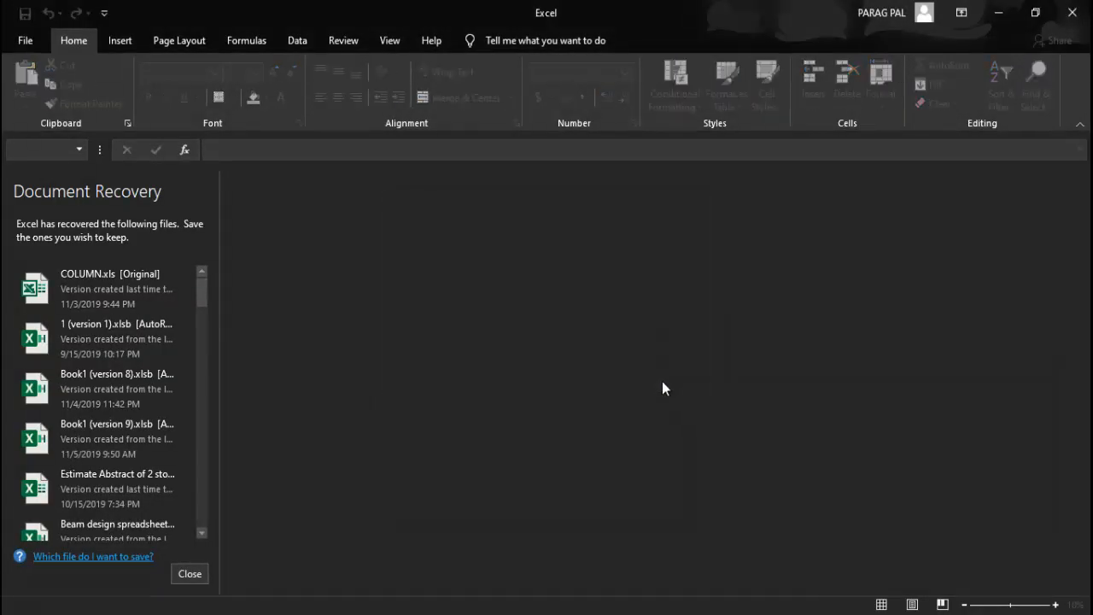
left_click(193, 577)
left_click(265, 218)
left_click(403, 258)
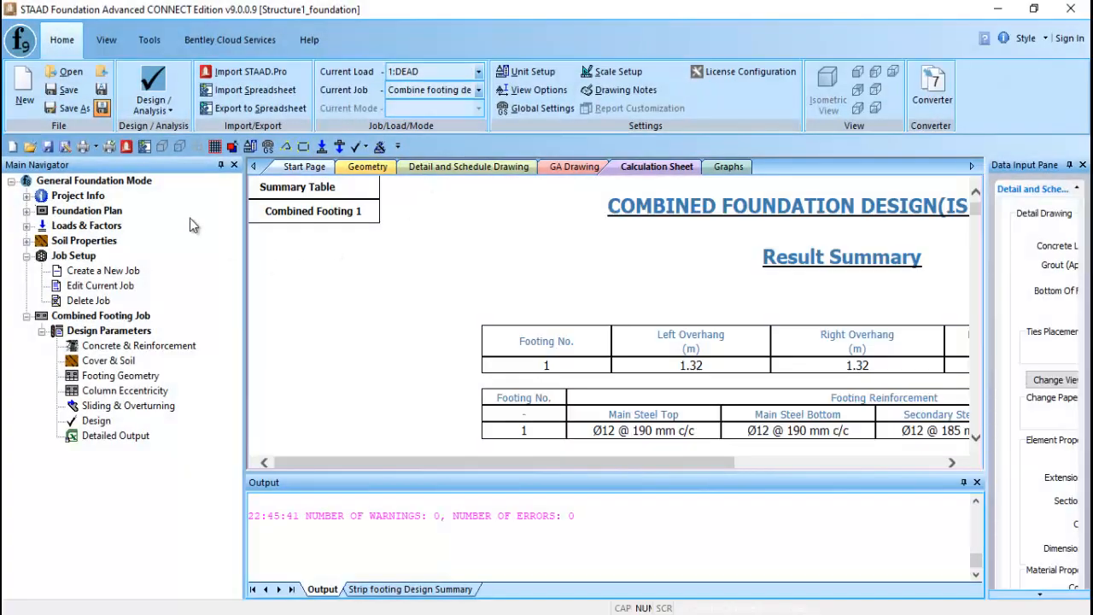
Export the combined footing's detailed output to a Neutral Files (*.xml) file named cf1 on the Desktop.
left_click(116, 437)
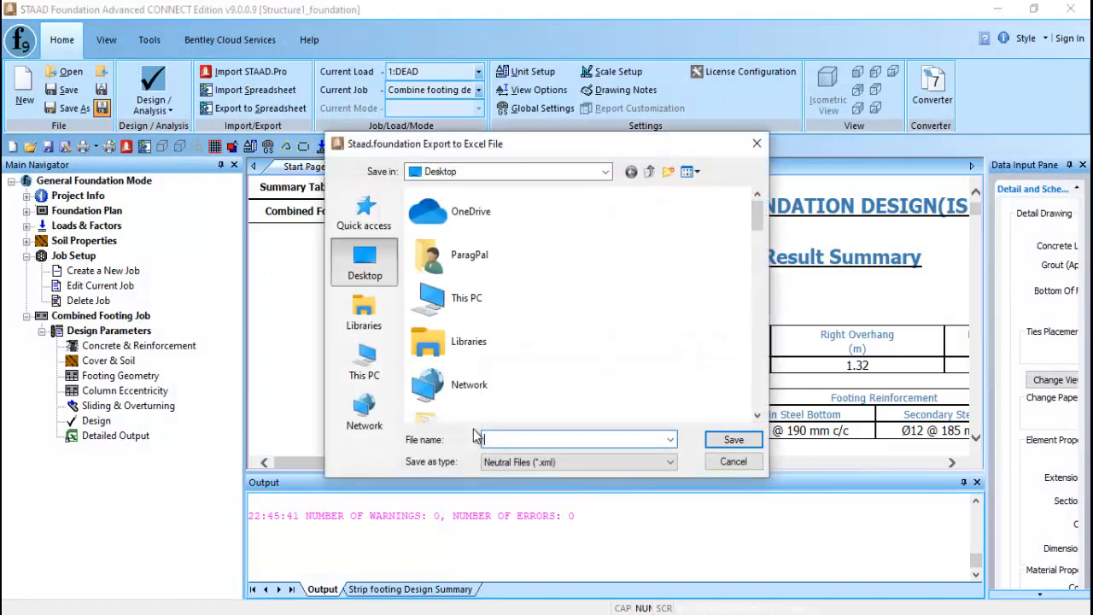
type("cf")
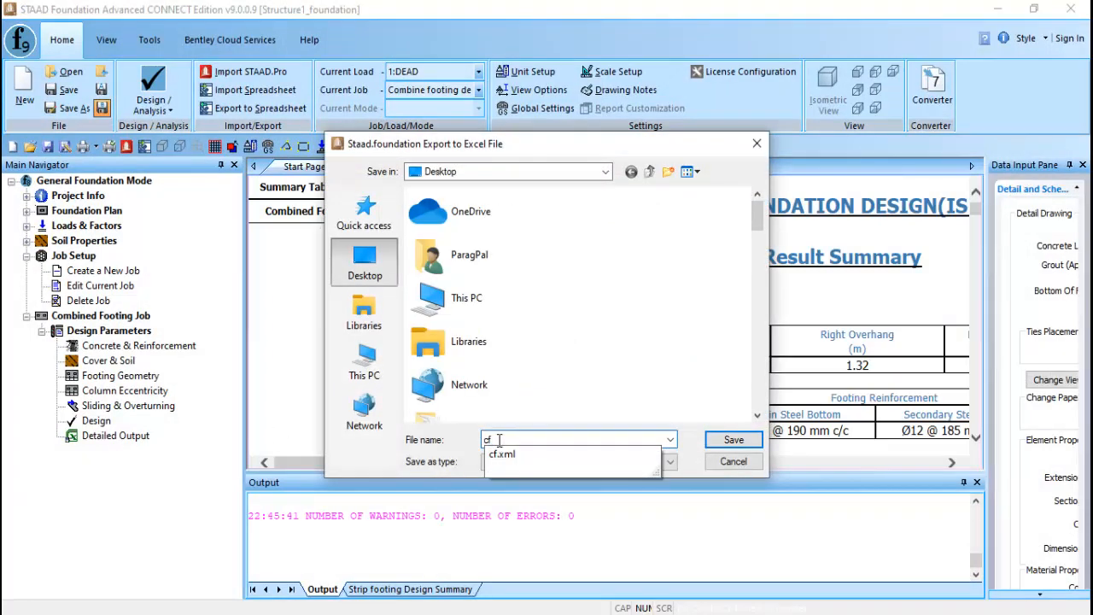
type("1")
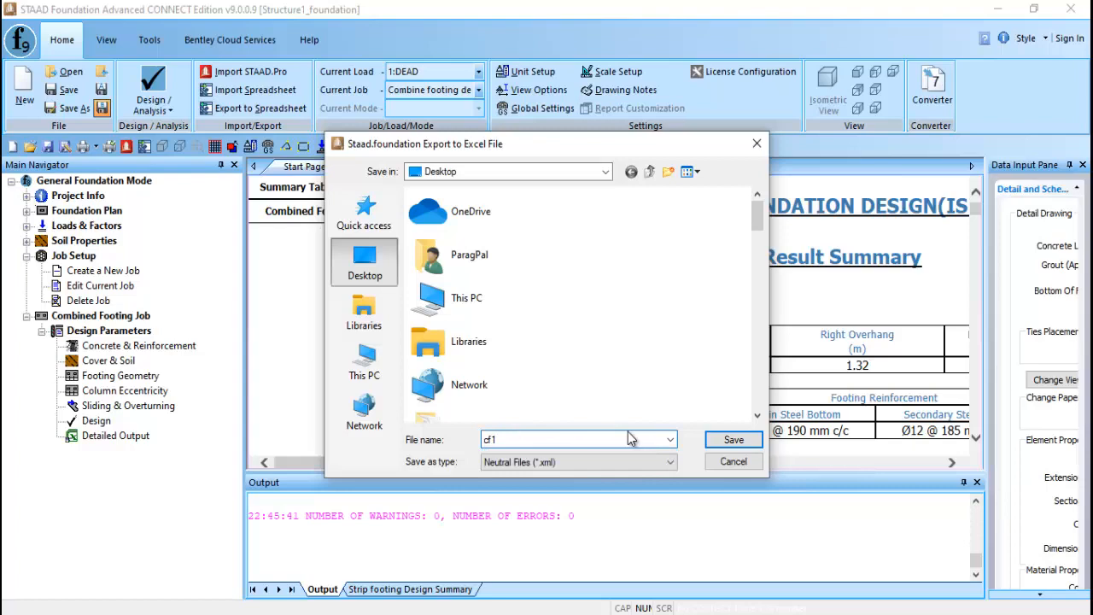
left_click(736, 440)
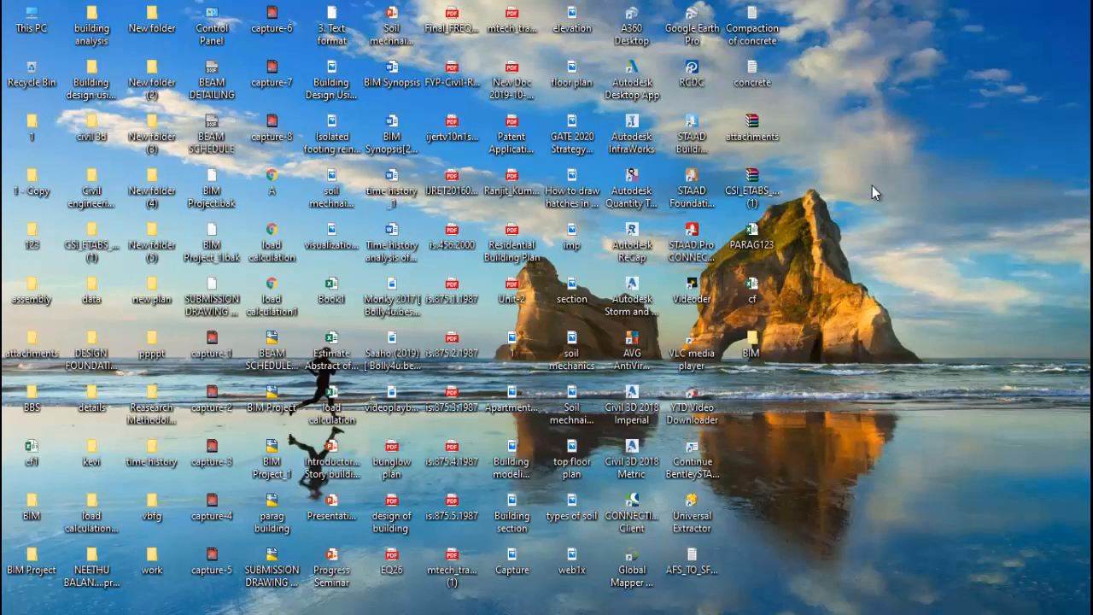
Refresh the Desktop, open the cf1 file in Excel, and widen column F to fit the footing dimension labels.
right_click(872, 187)
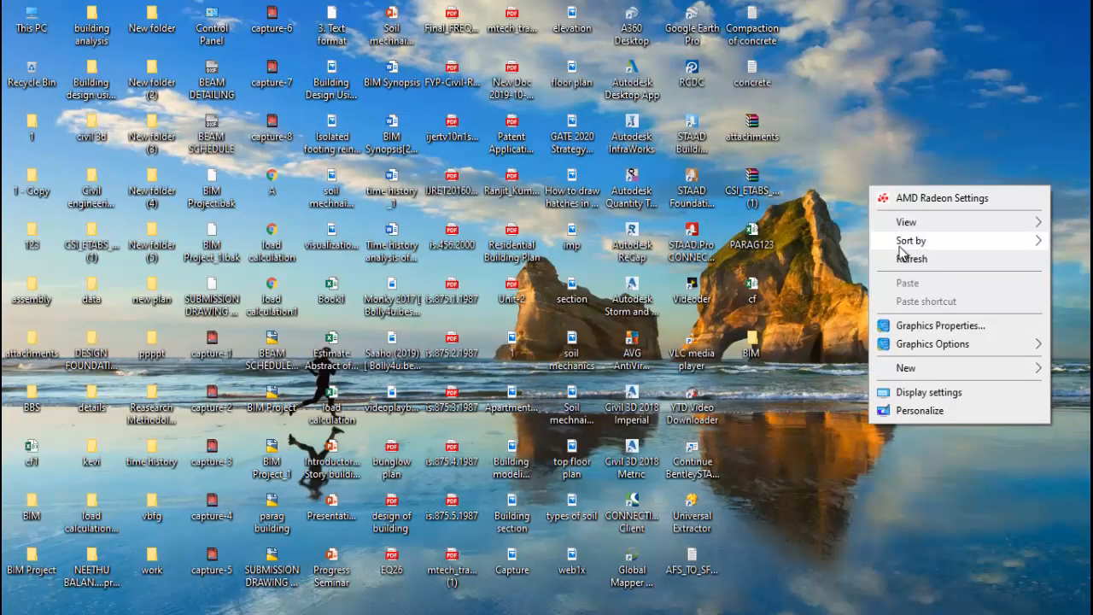
left_click(901, 257)
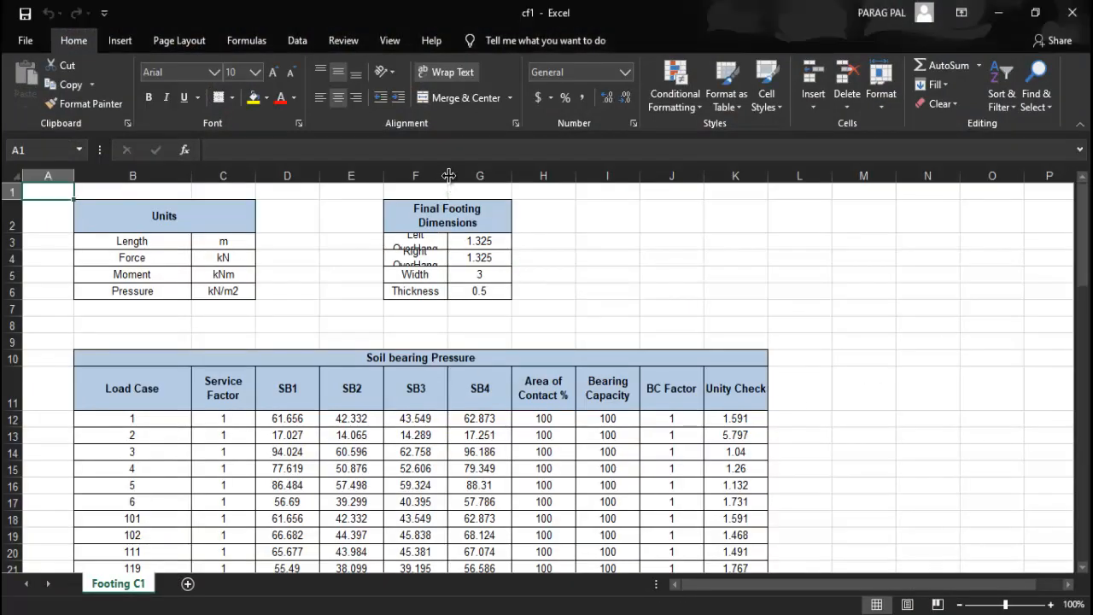
left_click_drag(445, 175, 529, 175)
left_click(421, 309)
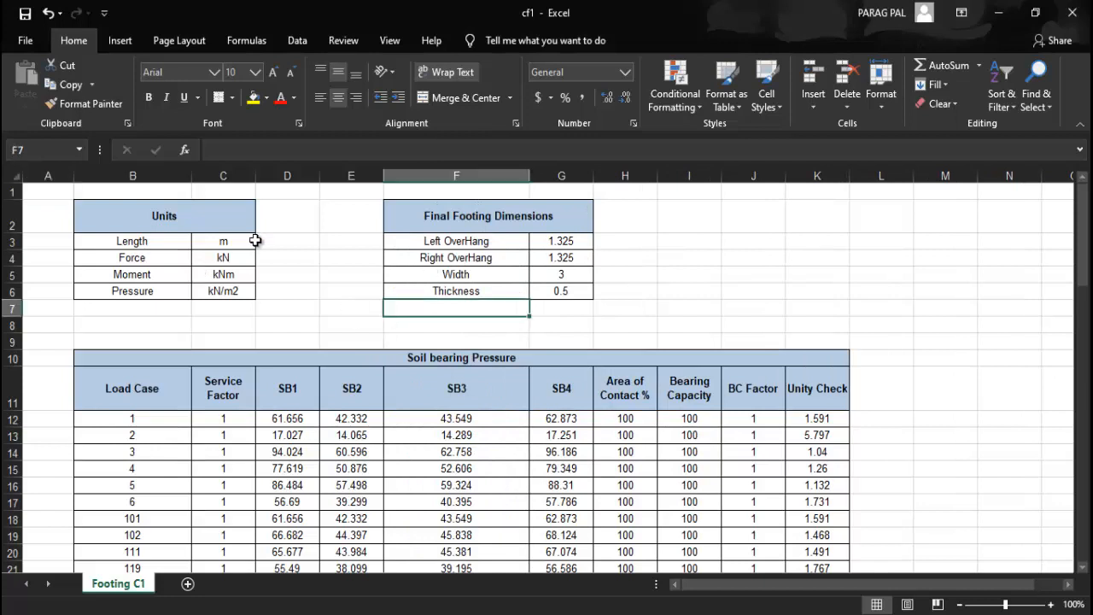
Examine the length unit and the overhangs, width and thickness in the Final Footing Dimensions table.
left_click(141, 242)
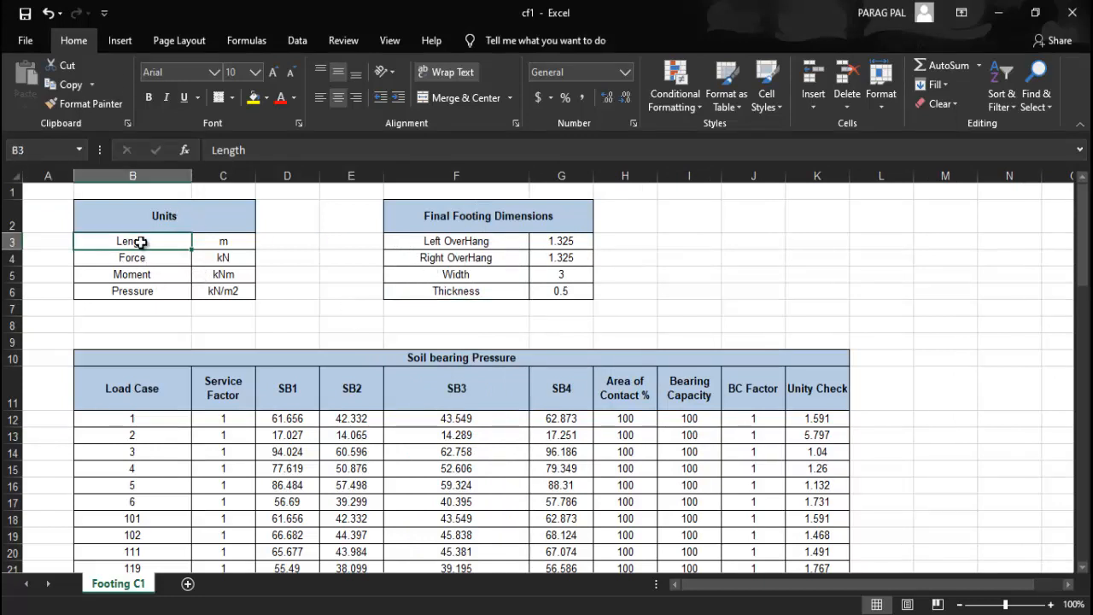
left_click_drag(397, 240, 579, 241)
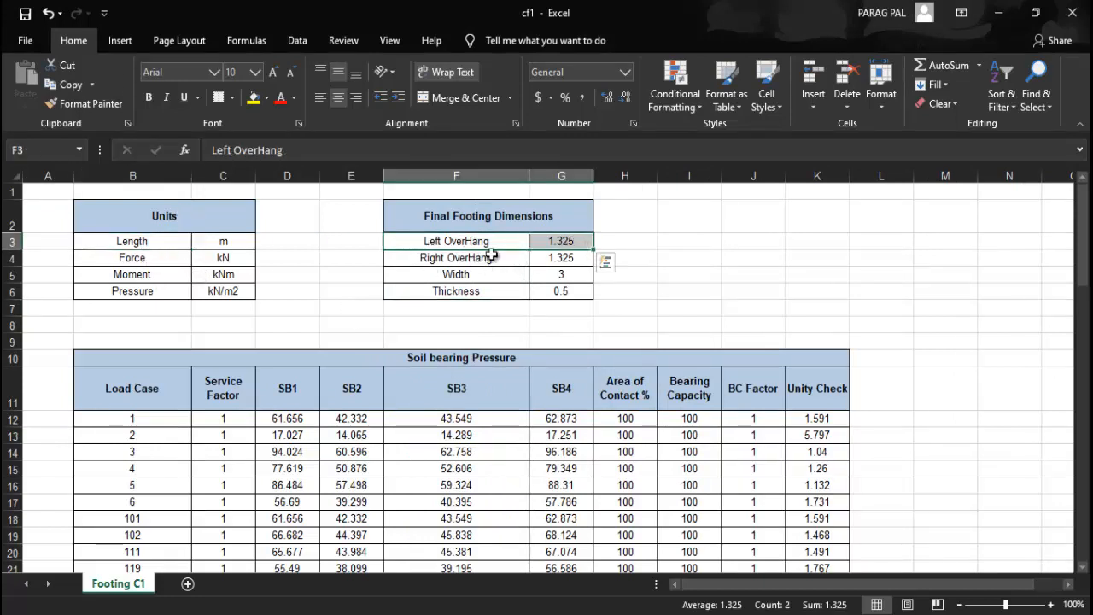
left_click_drag(498, 259, 562, 262)
left_click_drag(461, 274, 552, 276)
left_click_drag(461, 292, 561, 292)
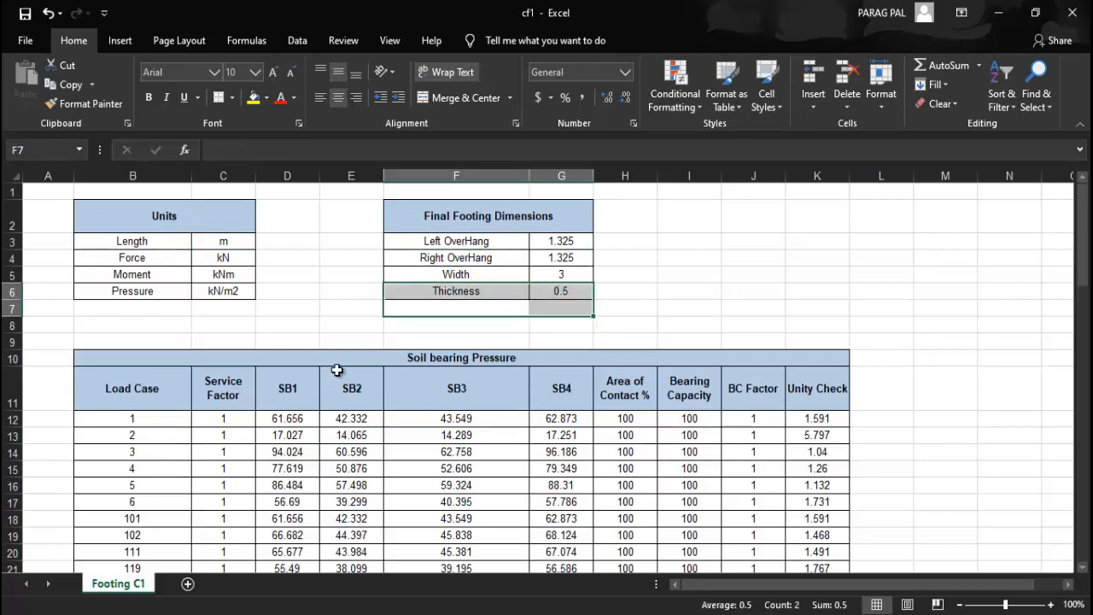
Examine the soil bearing pressure, stability check, shear, and moment and reinforcement tables on the Footing C1 sheet.
left_click(351, 389)
scroll(304, 354, "down", 4)
scroll(373, 311, "up", 3)
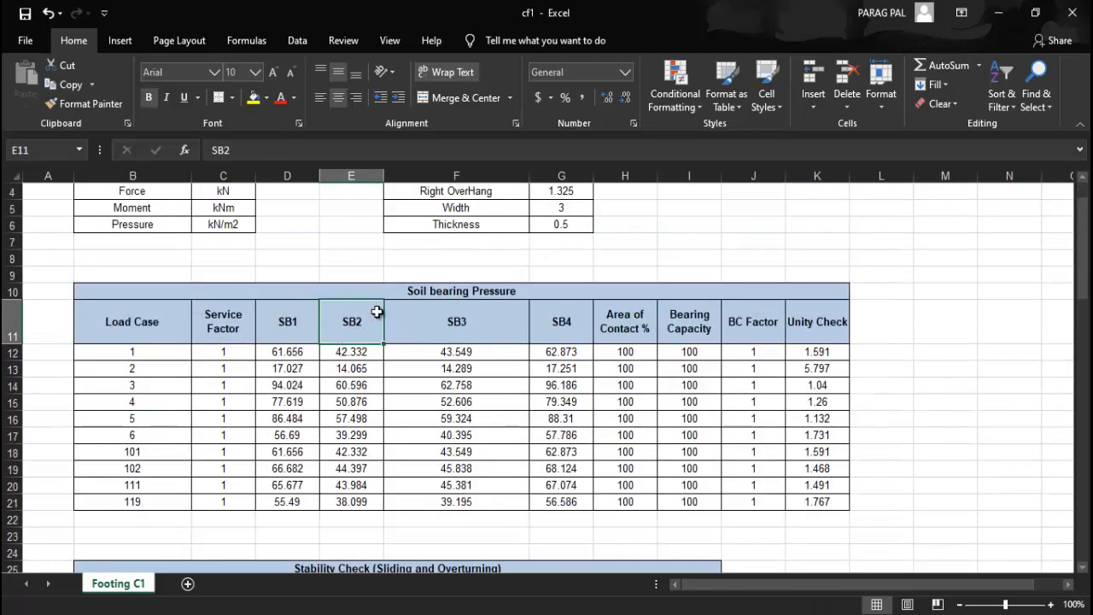
scroll(440, 315, "down", 5)
scroll(256, 342, "down", 9)
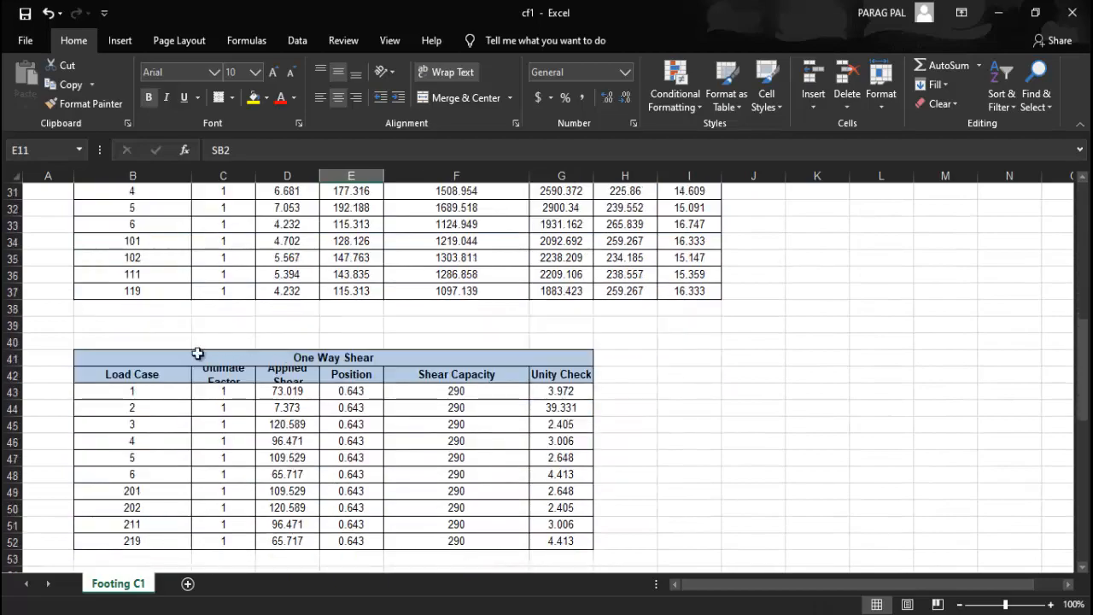
scroll(275, 368, "down", 12)
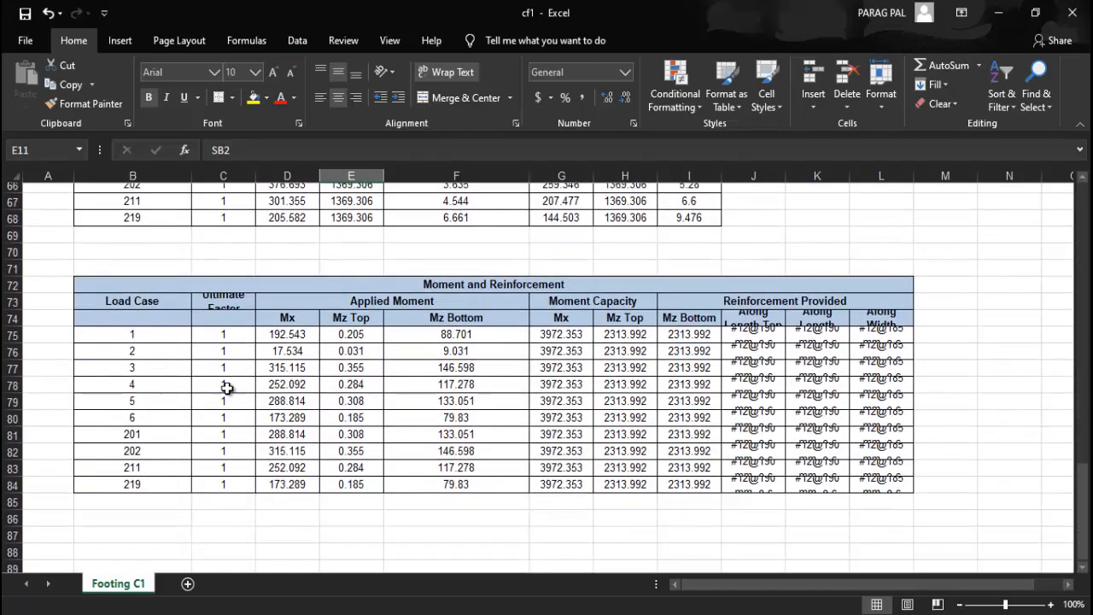
scroll(405, 393, "up", 7)
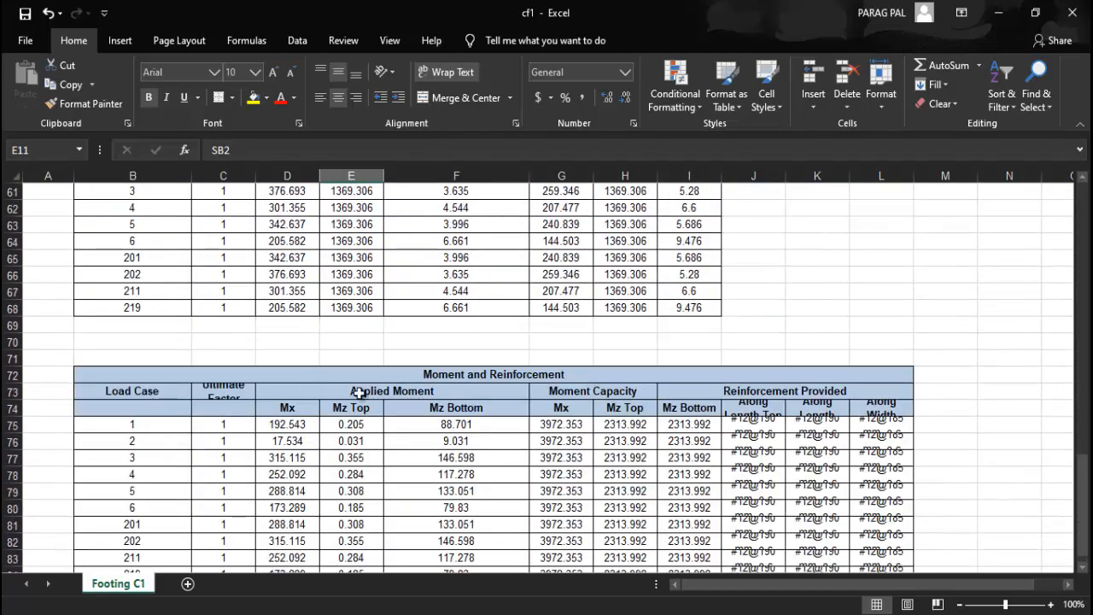
scroll(365, 394, "down", 1)
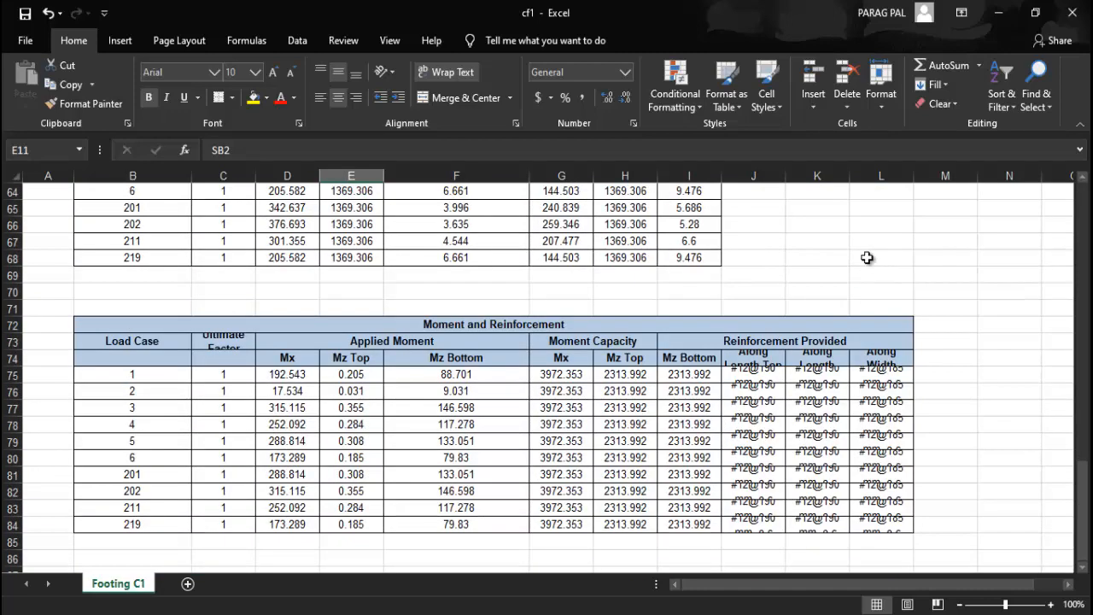
Autofit columns J, K and L to the reinforcement entries in the Moment and Reinforcement table.
double_click(784, 176)
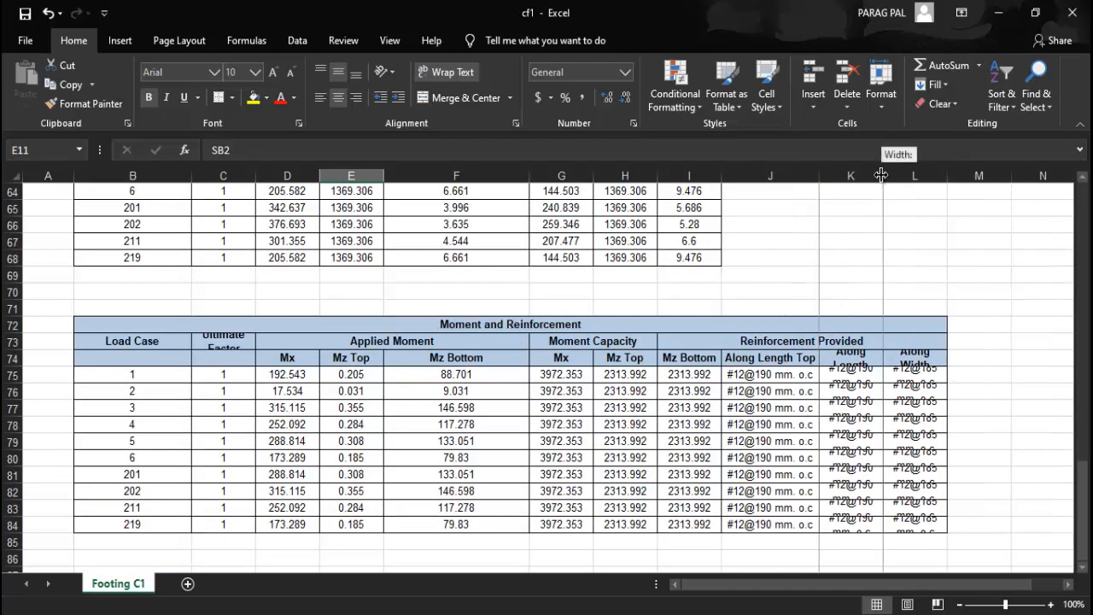
double_click(883, 177)
scroll(960, 176, "down", 1)
double_click(997, 176)
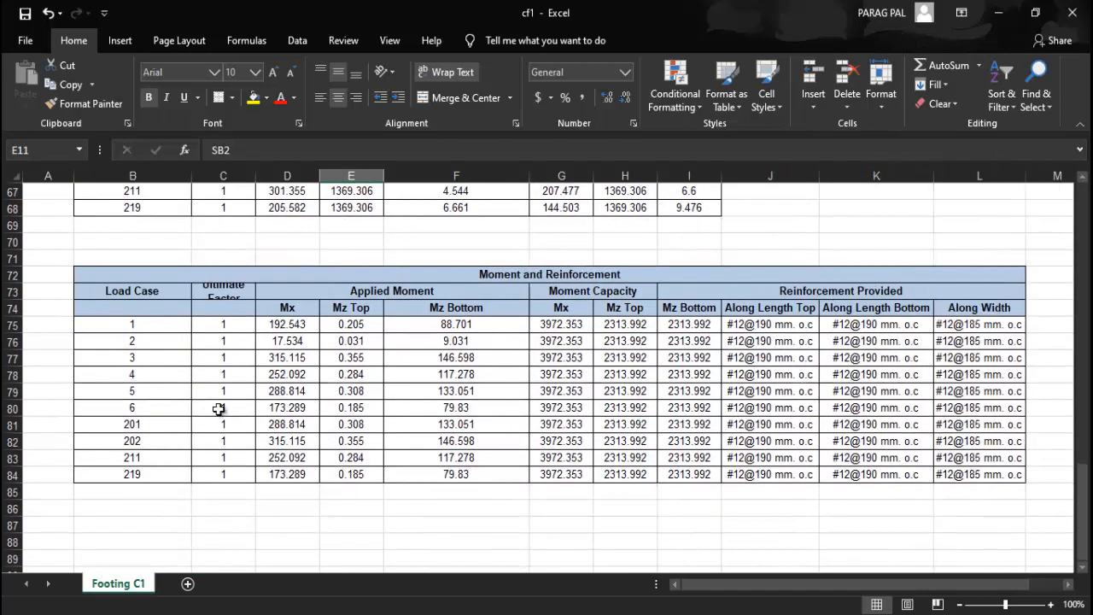
Examine the reinforcement provided for load case 1 along the length top, length bottom and width.
left_click(12, 325)
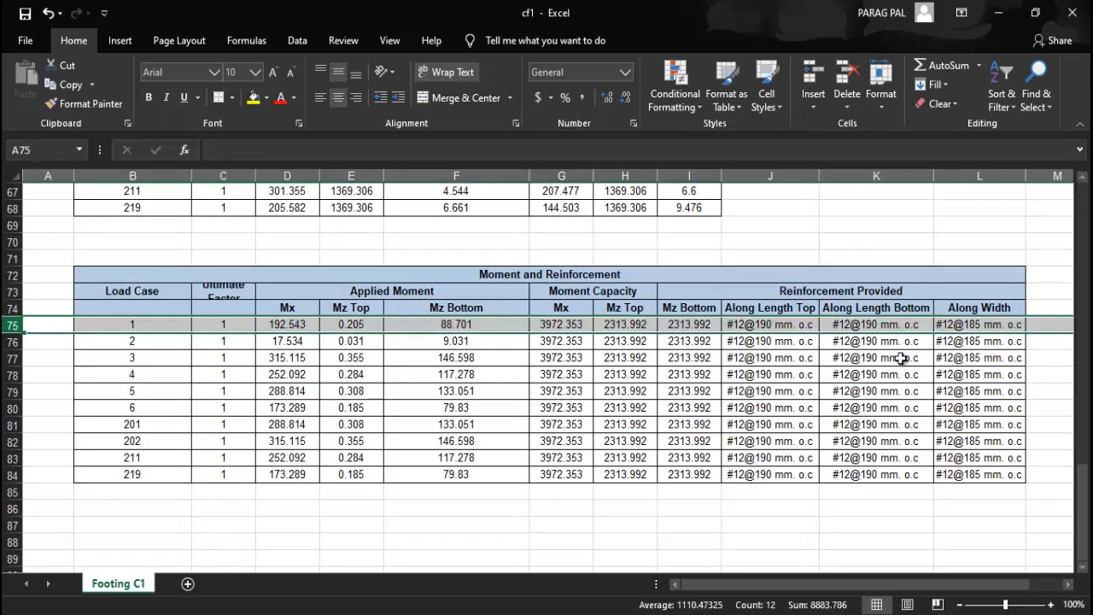
left_click(868, 328)
left_click(779, 329)
left_click(871, 328)
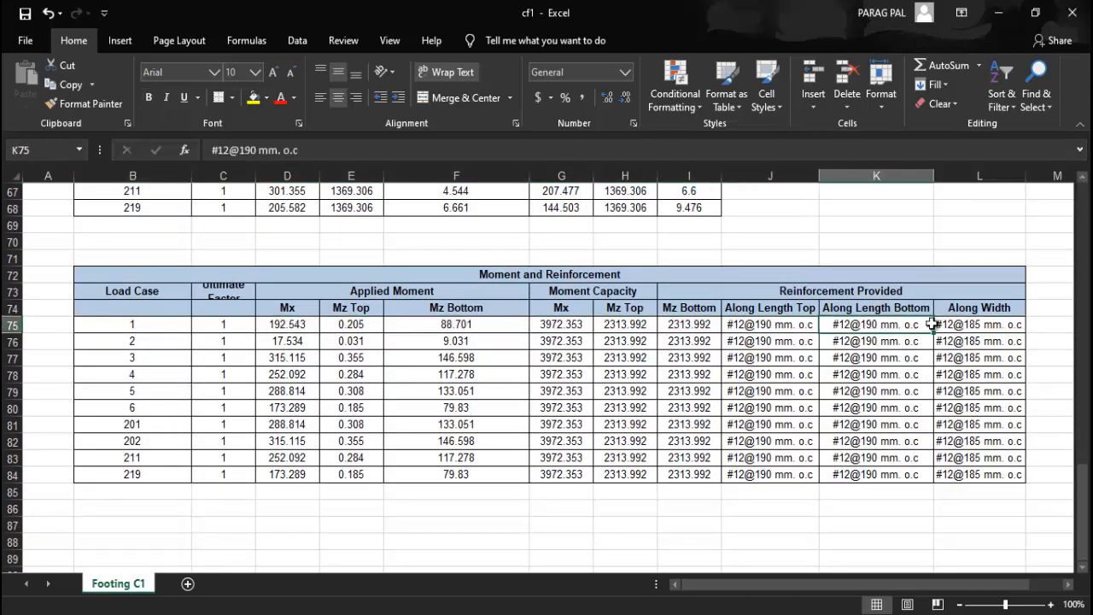
left_click(979, 325)
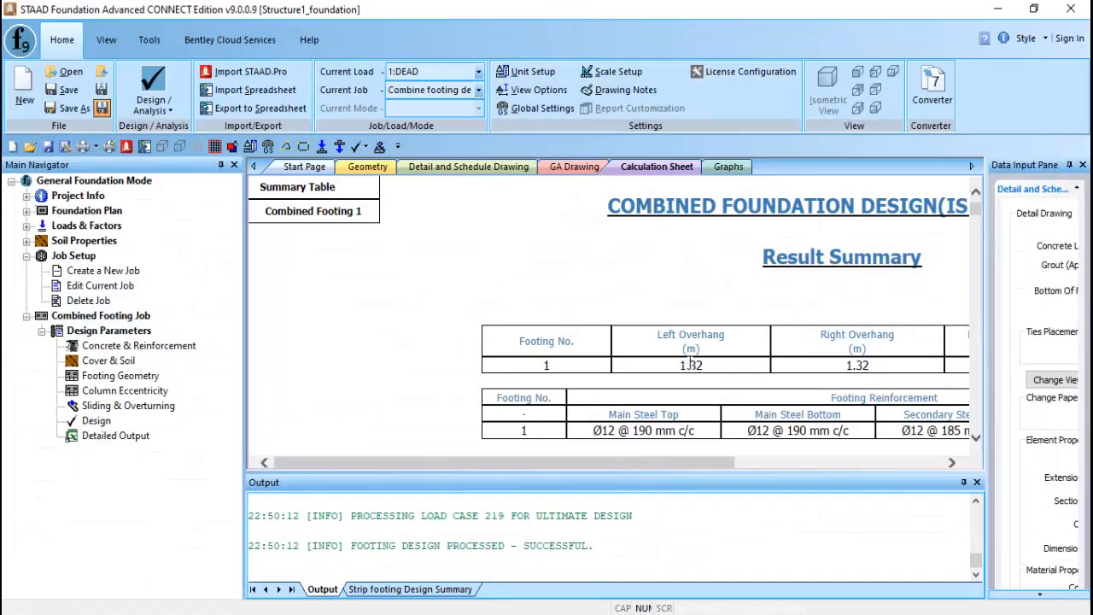
Return to STAAD Foundation and examine the full Result Summary of footing dimensions and reinforcement in the calculation sheet.
scroll(689, 363, "down", 2)
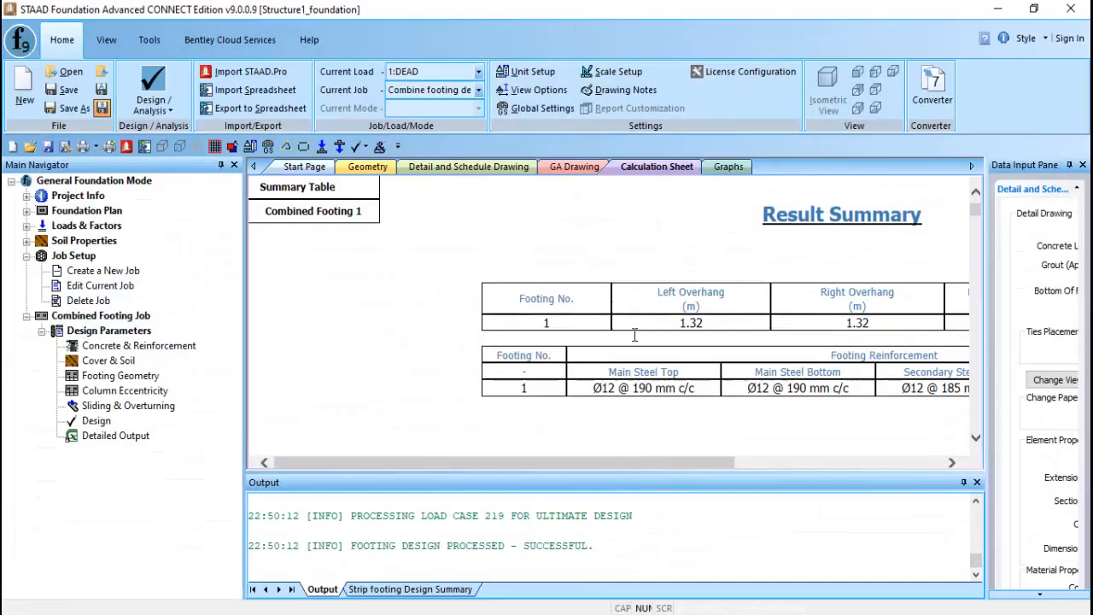
scroll(740, 451, "up", 2)
left_click_drag(724, 469, 862, 464)
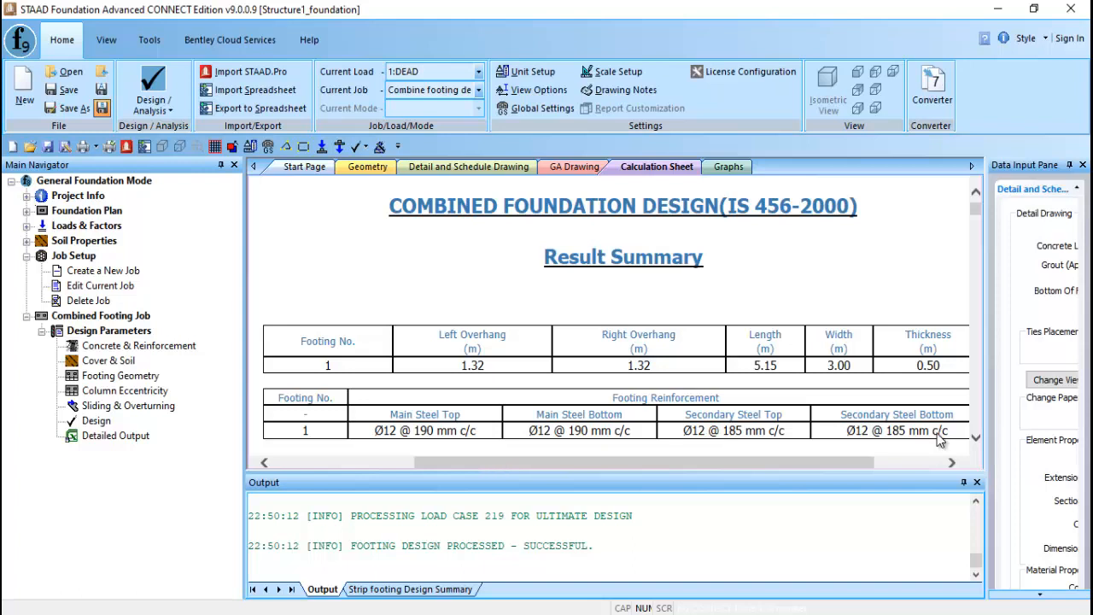
Examine the elevation and plan sketches of Combined Footing 1 in the calculation sheet's input data.
scroll(735, 384, "down", 10)
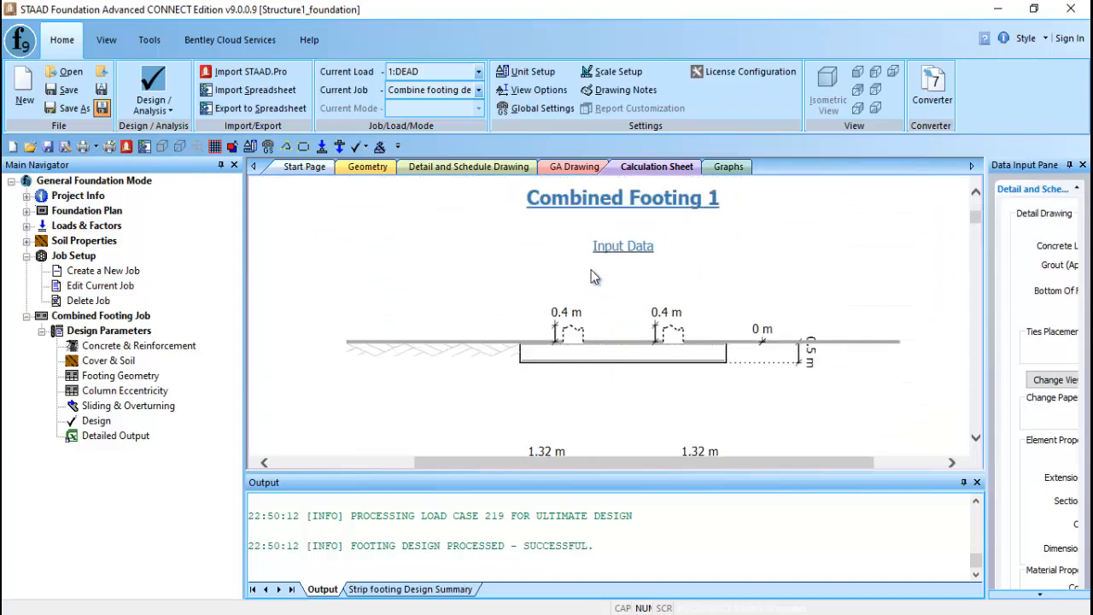
scroll(591, 271, "down", 1)
scroll(590, 321, "down", 6)
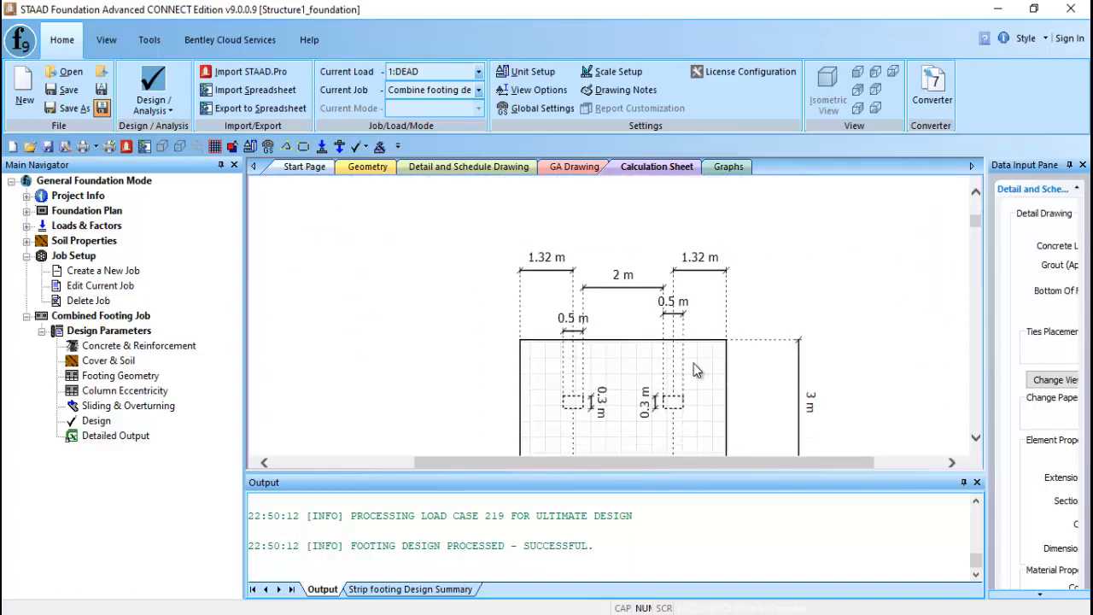
Examine the column dimensions, pedestal and eccentricity data for columns 84 and 85, plus the overhang and minimum footing size inputs.
scroll(617, 319, "down", 7)
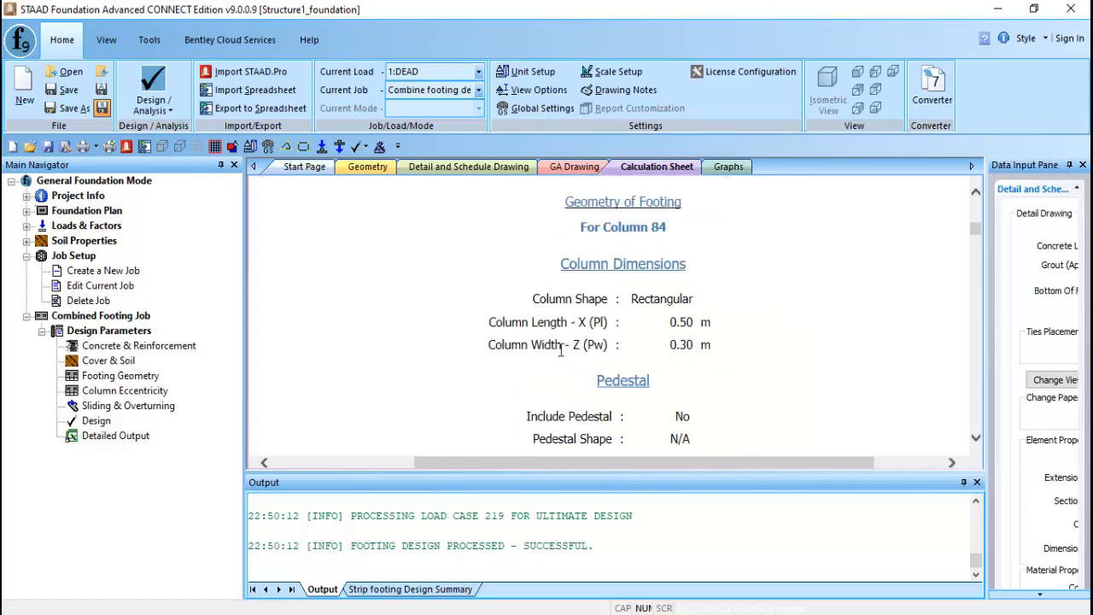
scroll(513, 307, "down", 7)
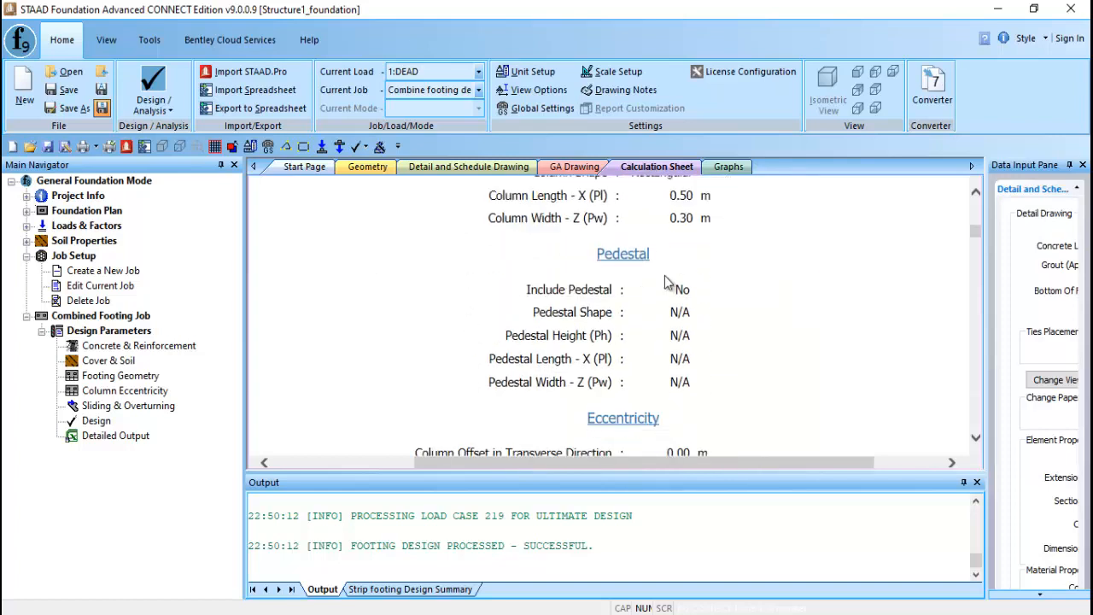
scroll(466, 324, "down", 2)
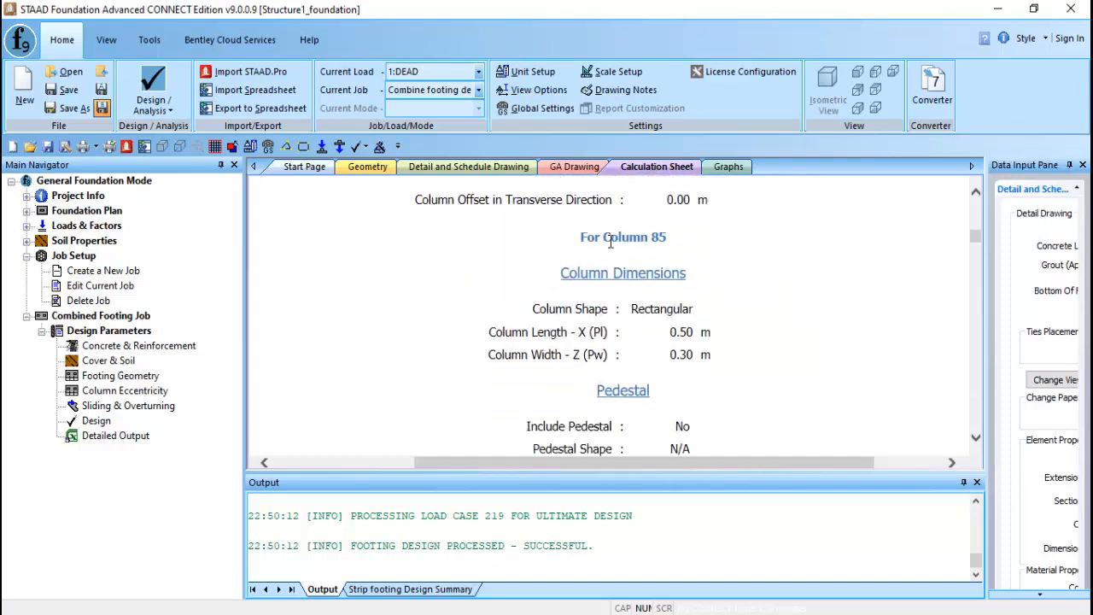
scroll(633, 243, "up", 2)
scroll(699, 288, "down", 5)
scroll(571, 283, "down", 18)
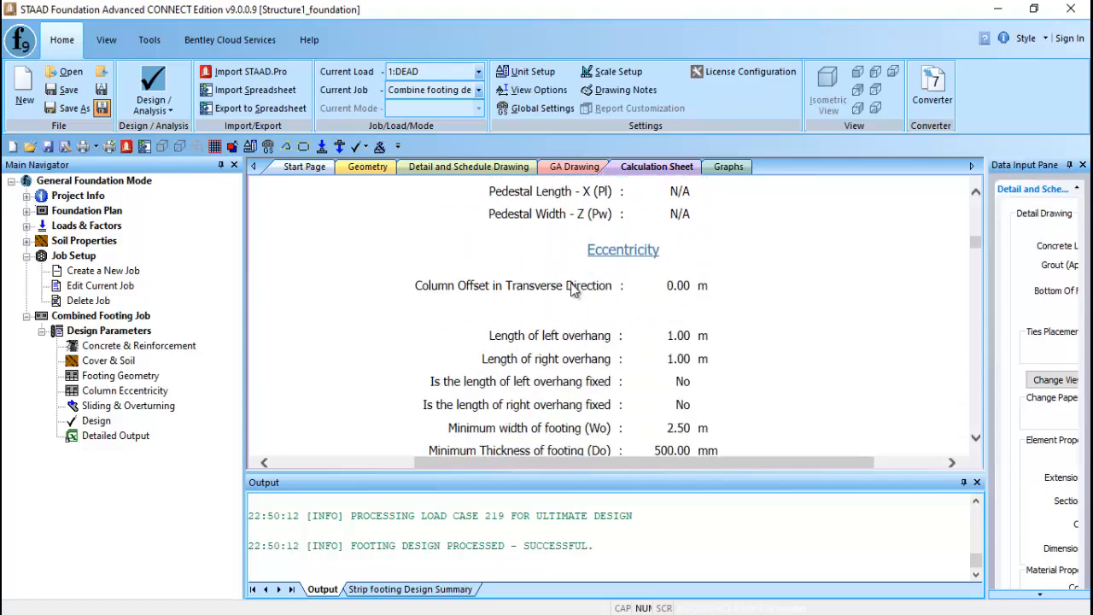
Examine the concrete and rebar properties, load combinations, applied column loads and four-corner pressures in the calculation sheet.
scroll(571, 280, "down", 12)
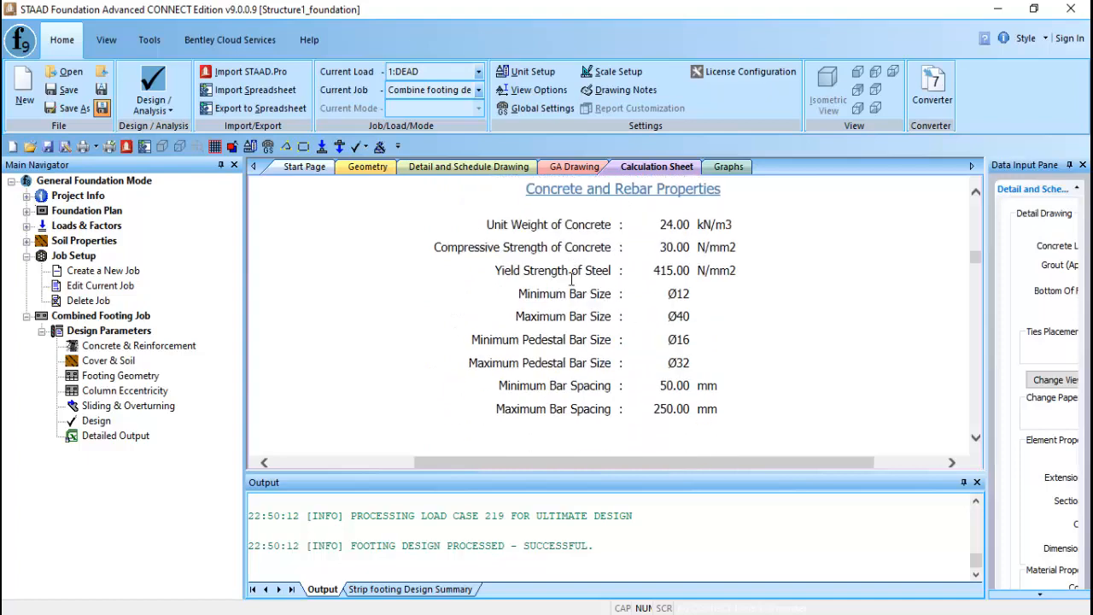
scroll(572, 276, "down", 10)
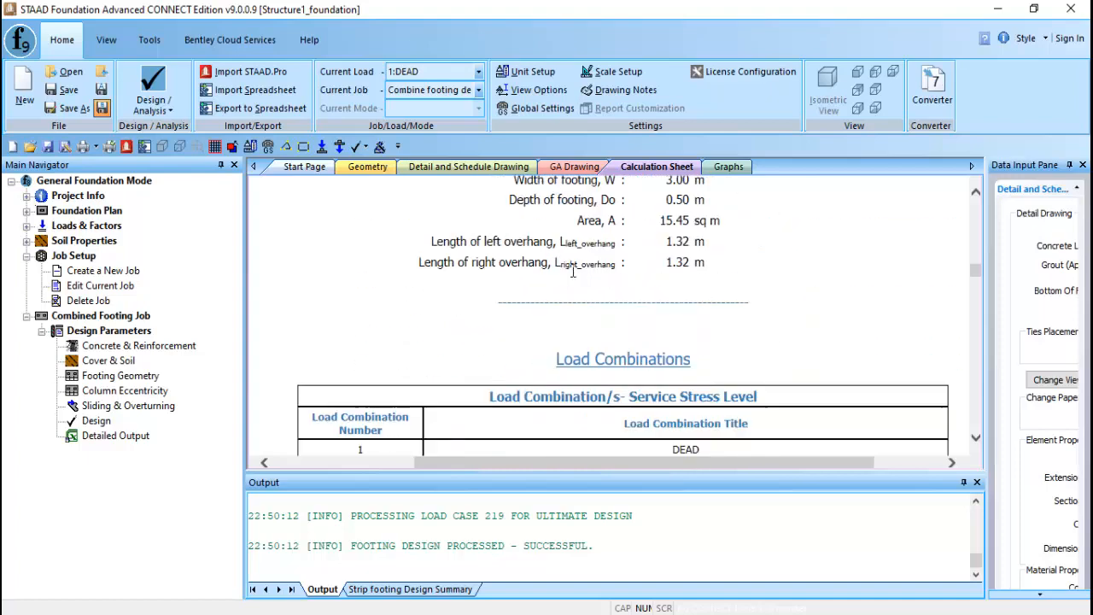
scroll(587, 231, "down", 10)
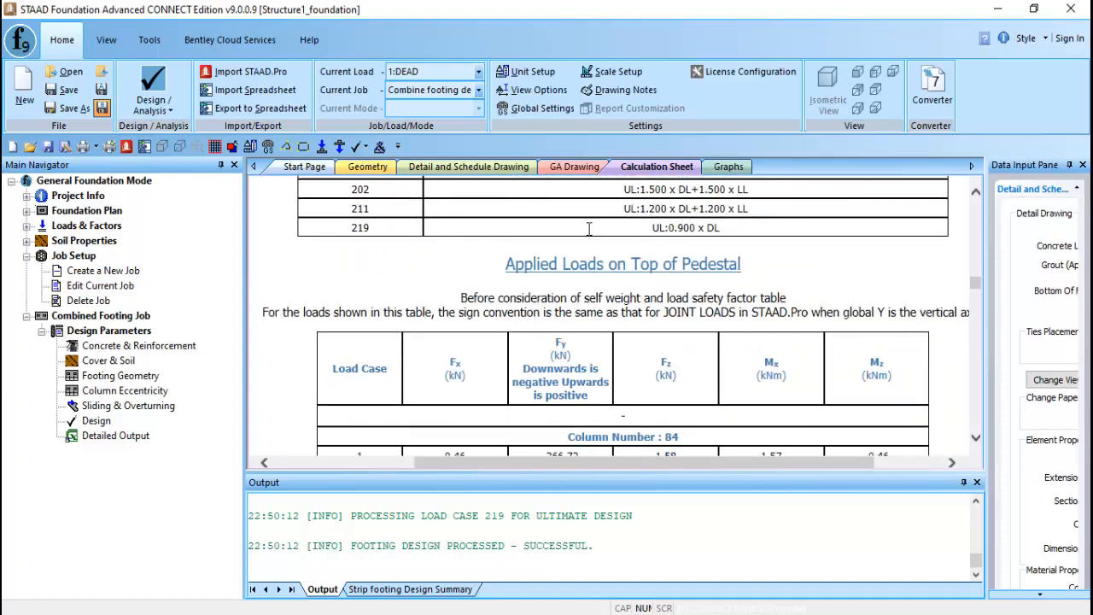
scroll(589, 238, "down", 10)
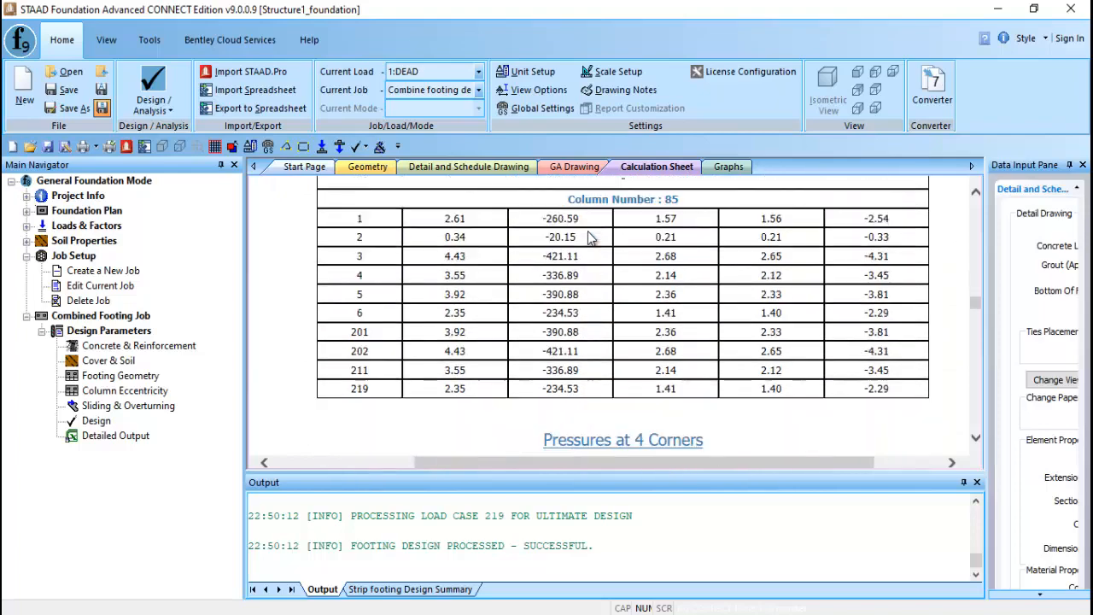
scroll(590, 237, "down", 10)
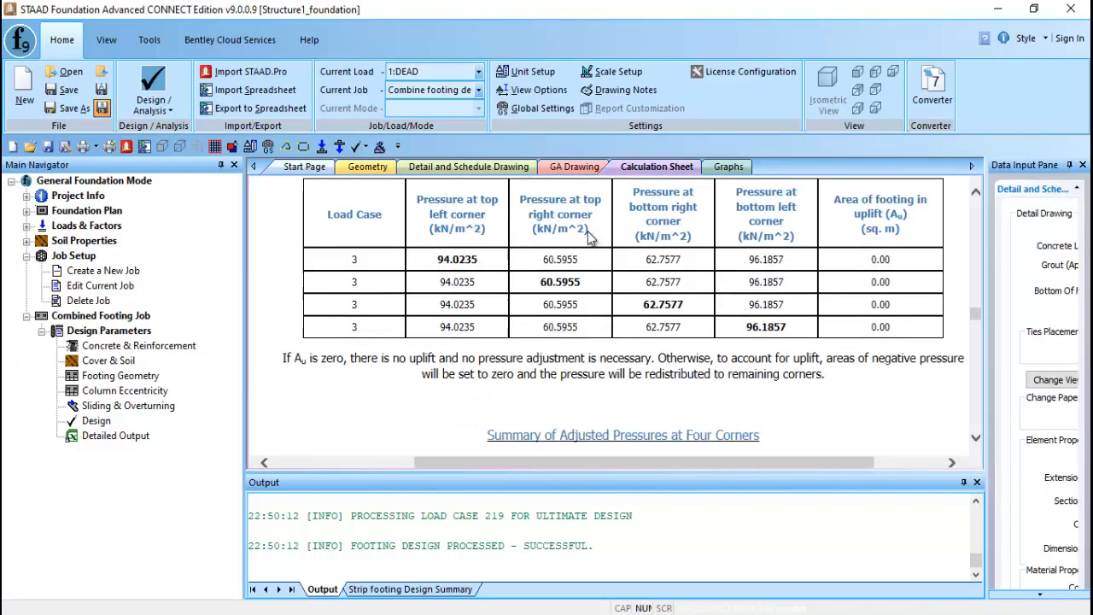
Examine the bending moment diagram and the sagging and hogging moment checks along the footing length.
scroll(587, 238, "down", 5)
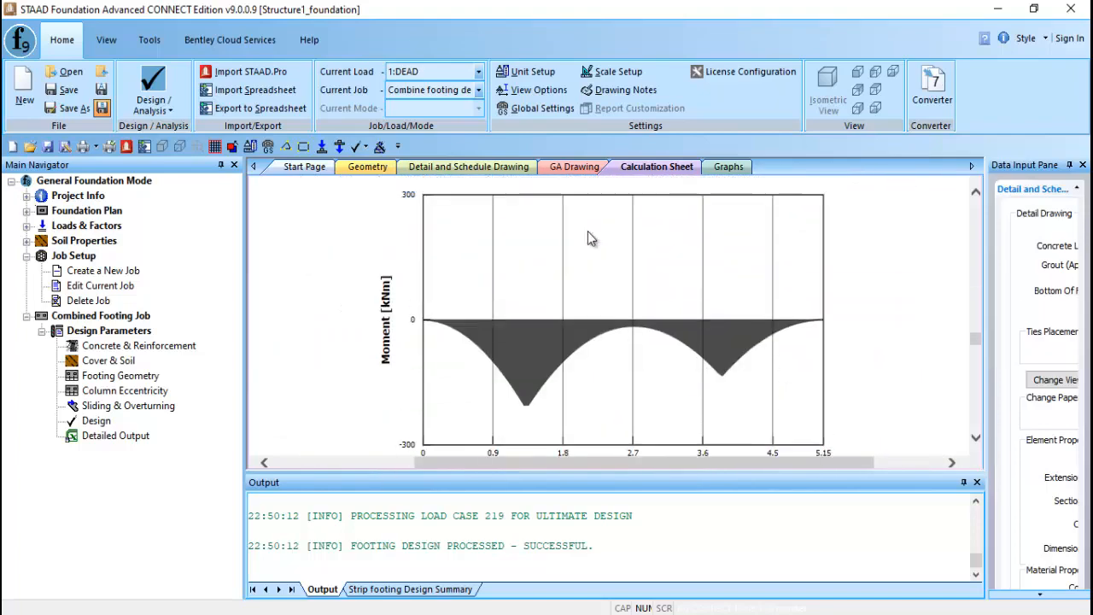
scroll(649, 268, "down", 4)
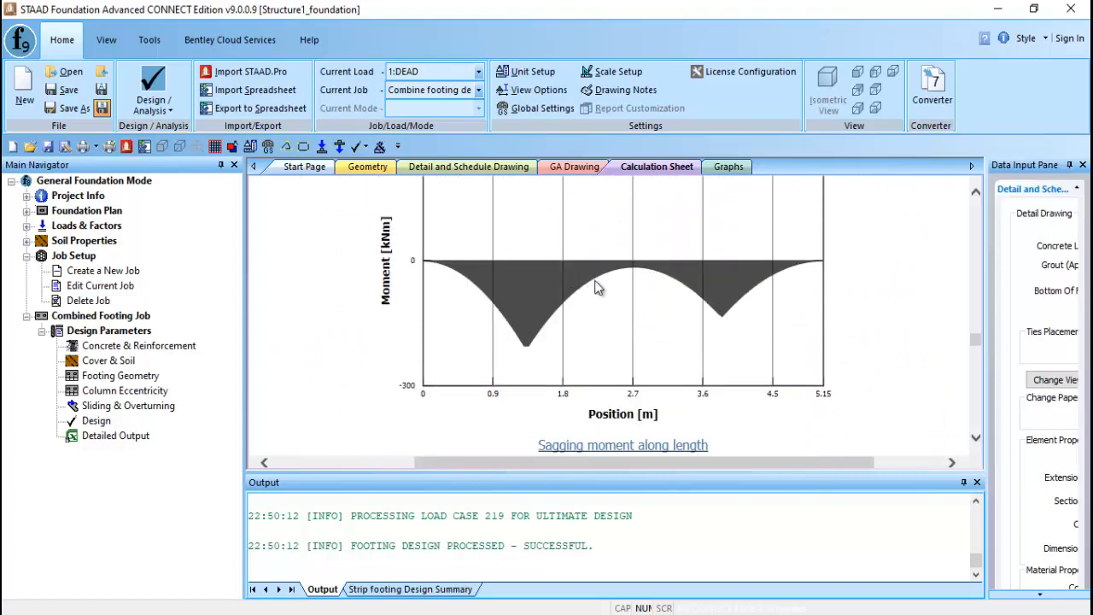
scroll(598, 287, "down", 12)
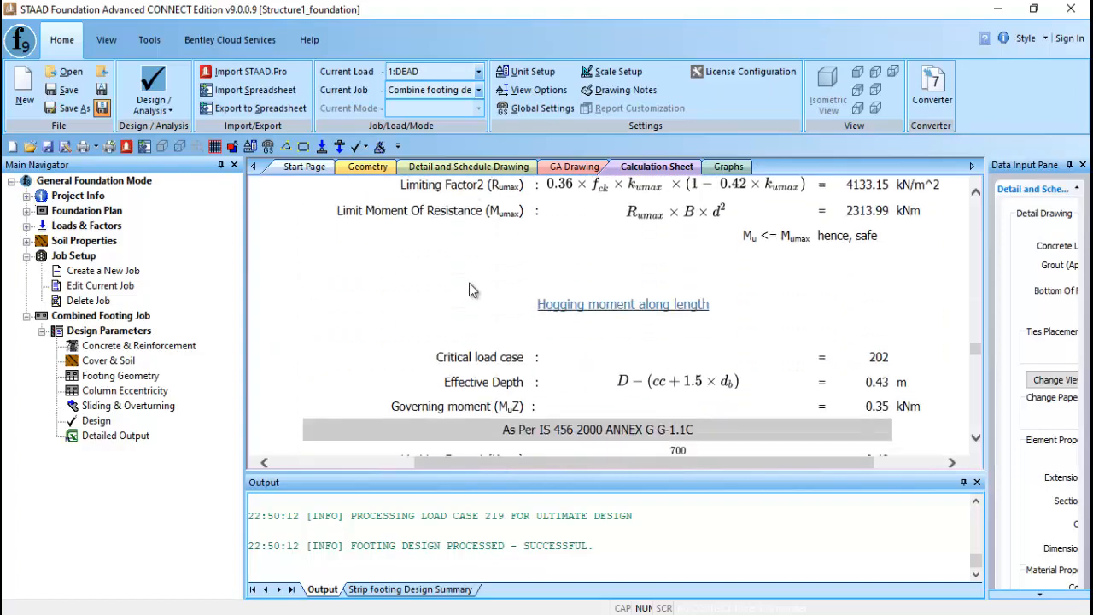
scroll(469, 283, "down", 10)
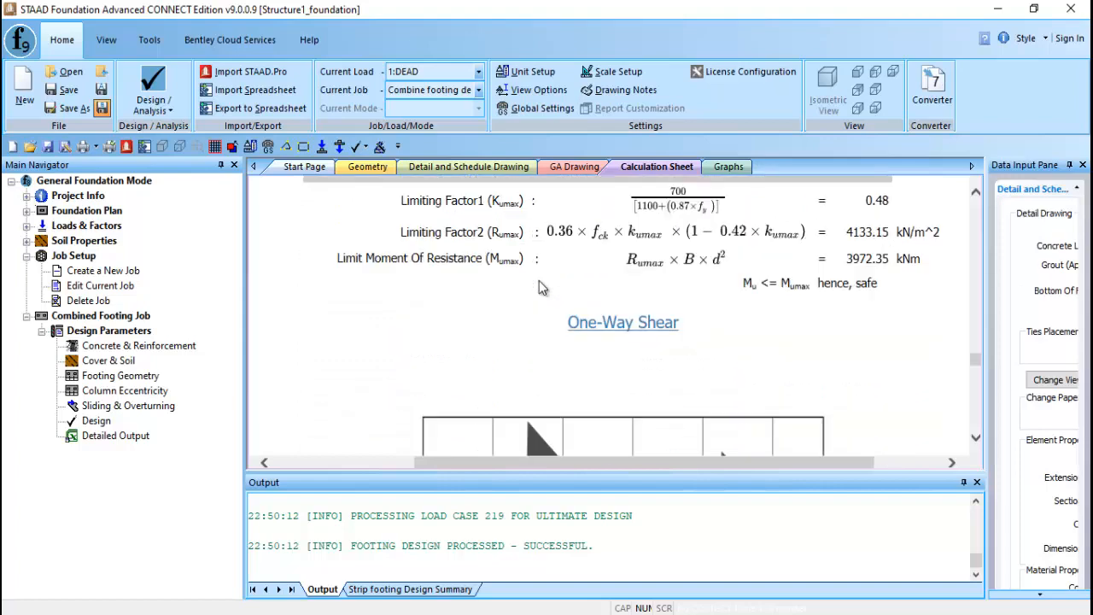
scroll(539, 288, "up", 3)
scroll(621, 311, "down", 3)
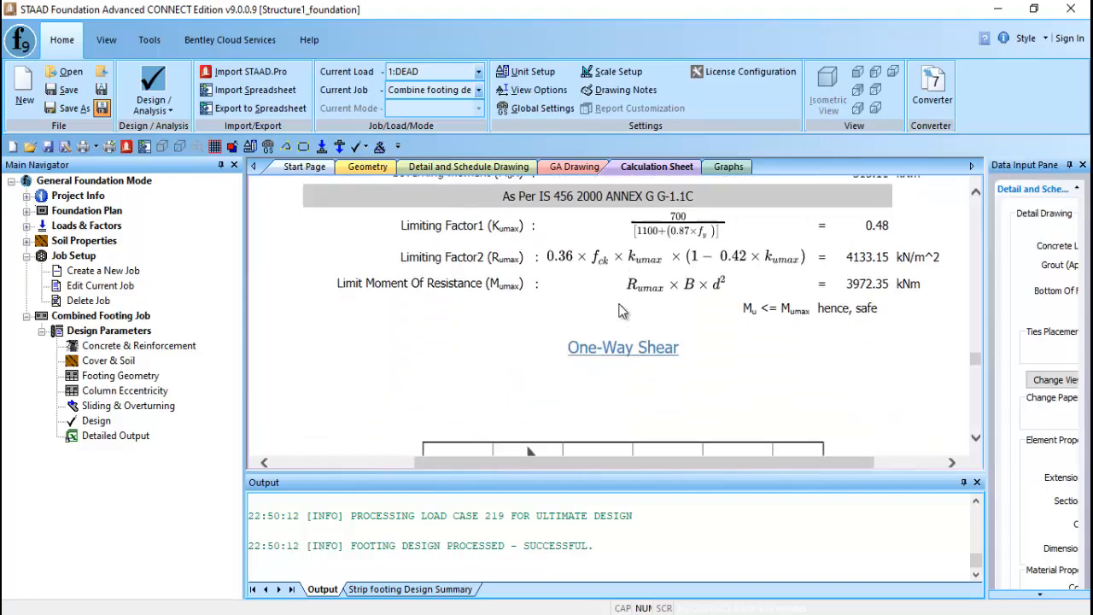
Examine the one-way shear diagram and check, plus the punching shear check for column 84.
scroll(621, 311, "down", 12)
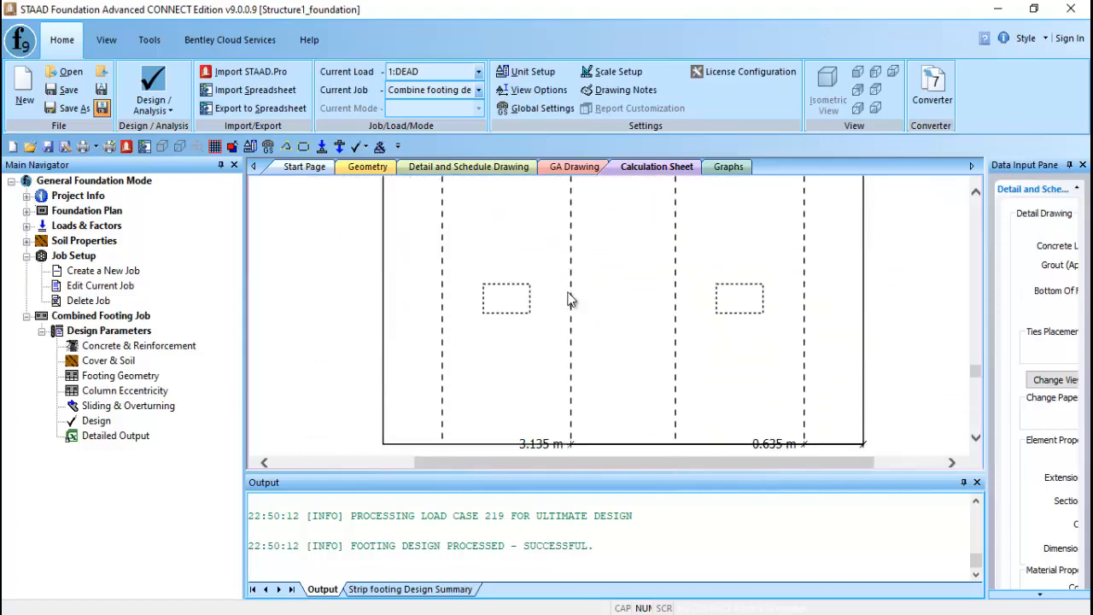
scroll(571, 299, "down", 5)
scroll(619, 253, "down", 4)
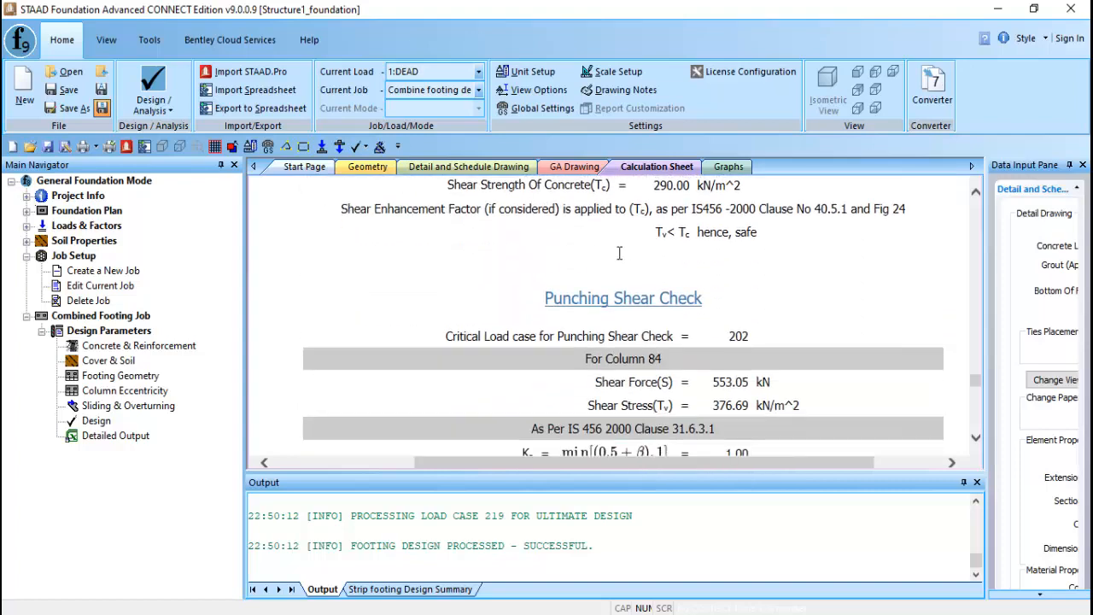
Examine the reinforcement selection along length and width and the provided bar sizes and spacings at the end of the calculation sheet.
scroll(620, 253, "down", 10)
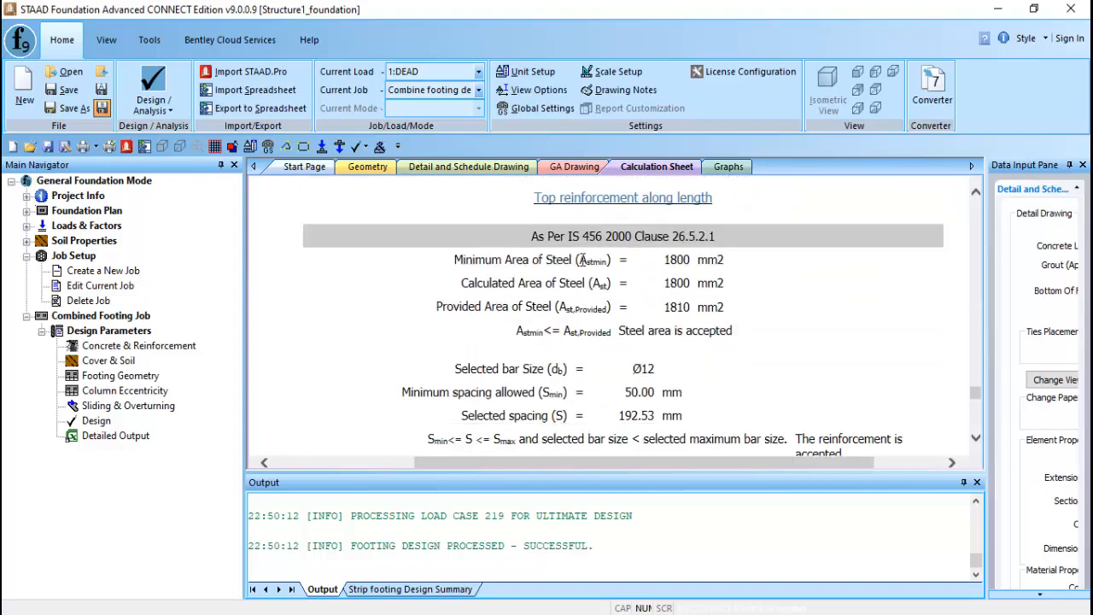
scroll(562, 255, "up", 3)
scroll(610, 291, "down", 11)
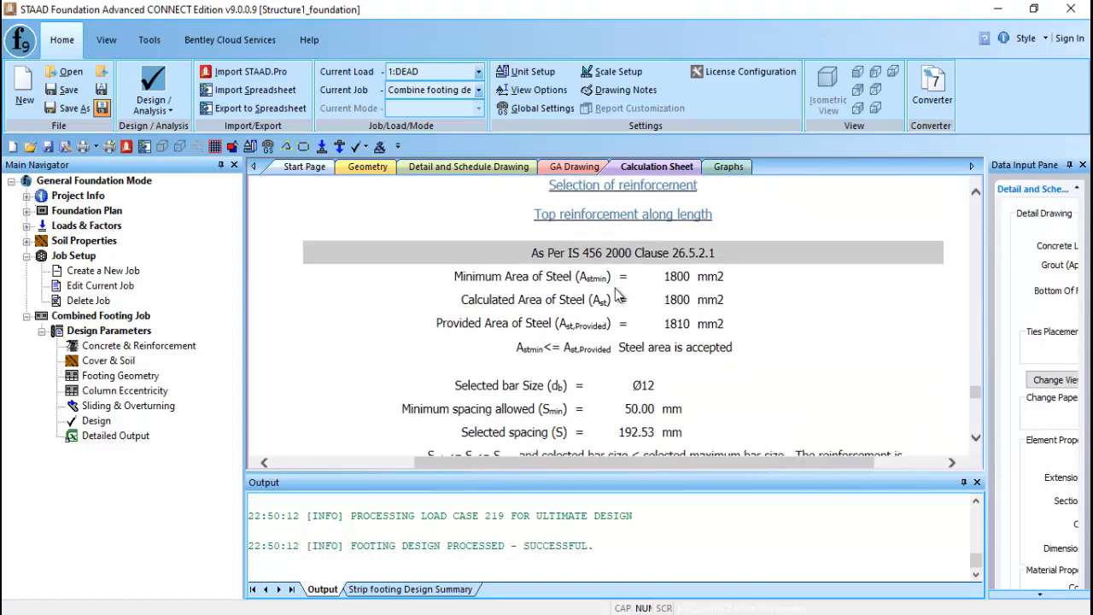
scroll(564, 295, "down", 13)
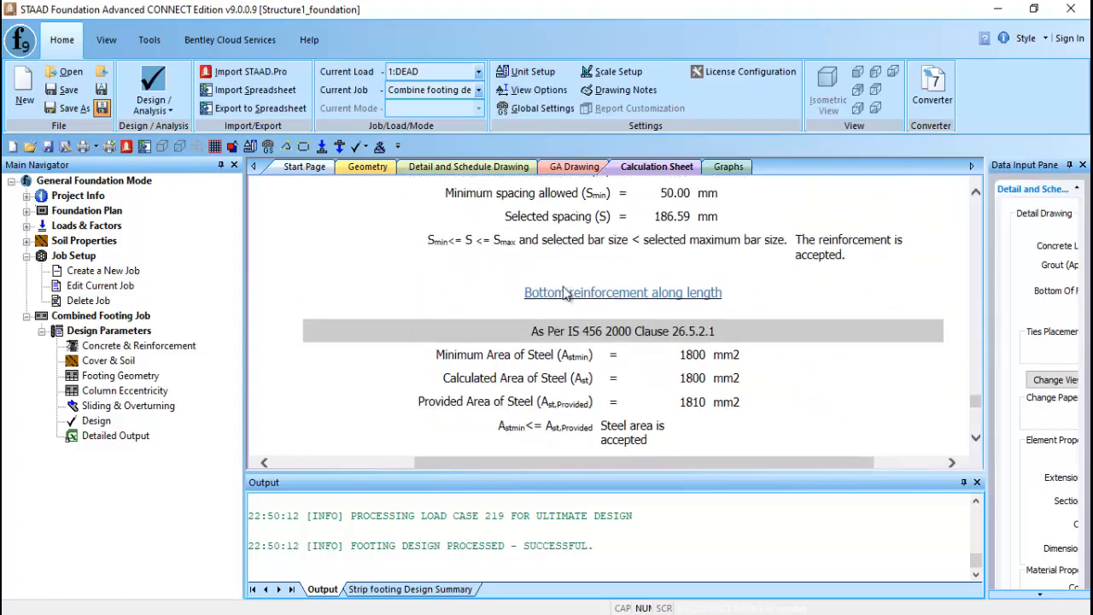
scroll(562, 295, "down", 13)
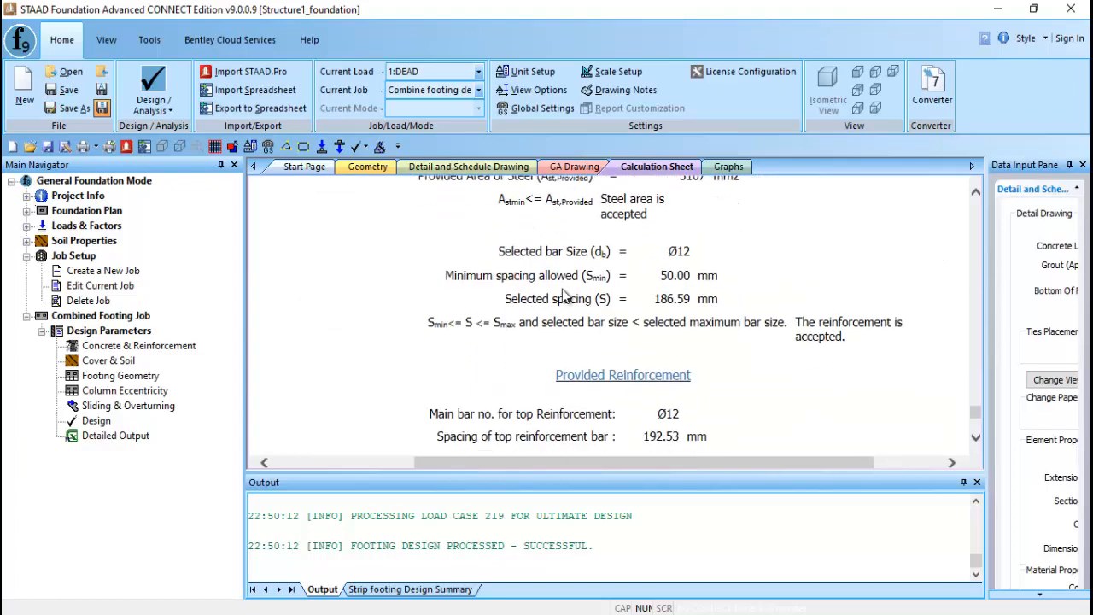
scroll(562, 292, "up", 4)
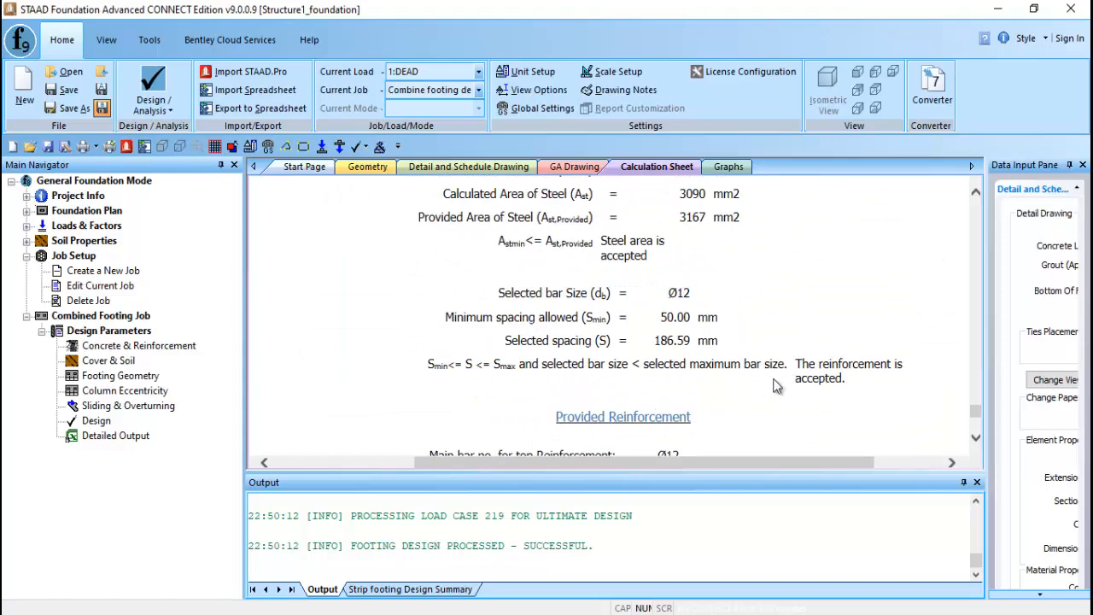
scroll(649, 367, "down", 9)
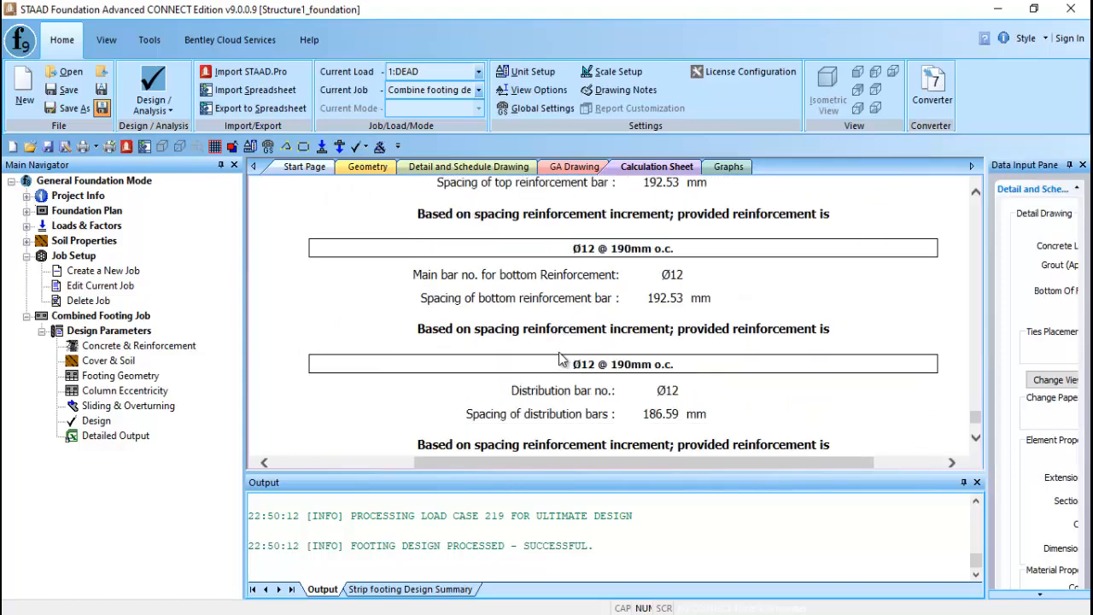
scroll(539, 269, "down", 4)
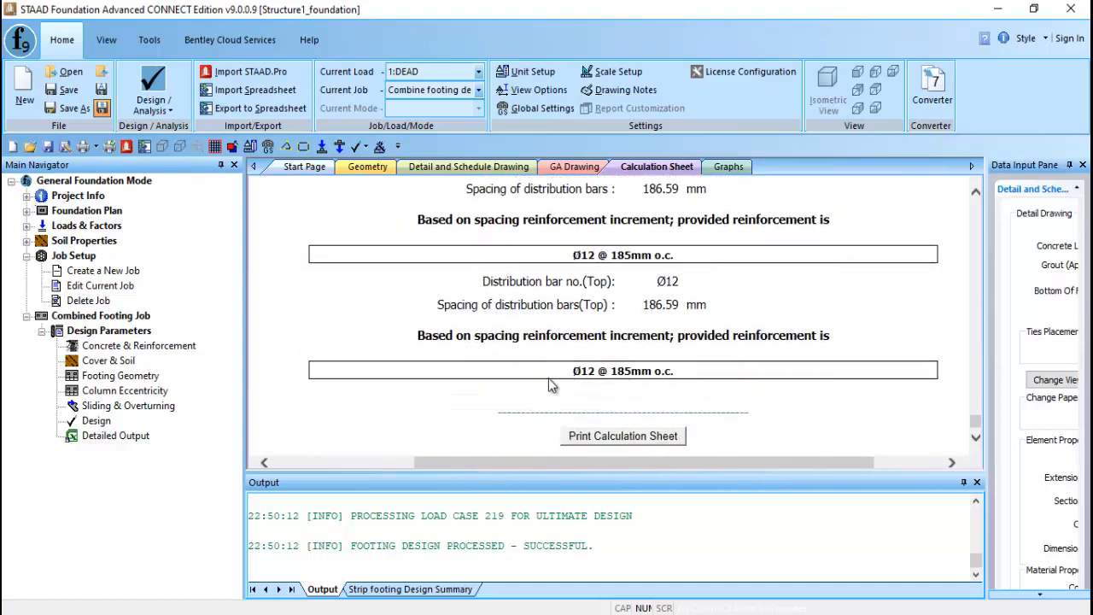
Print the entire calculation sheet with Send To OneNote 2016 and insert the printout into New Section 3.
left_click(647, 435)
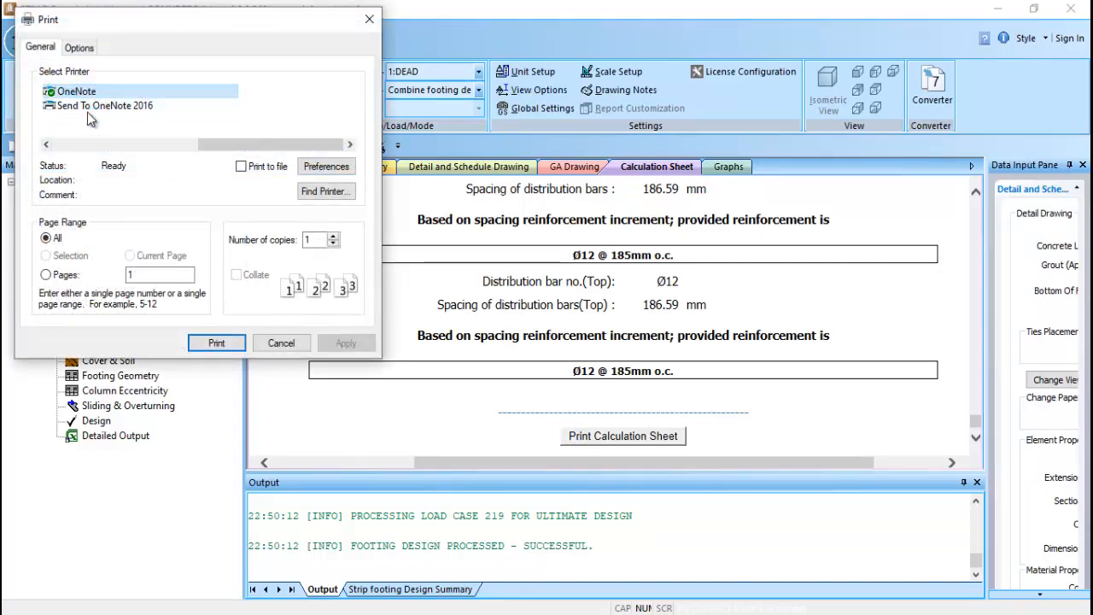
left_click(92, 106)
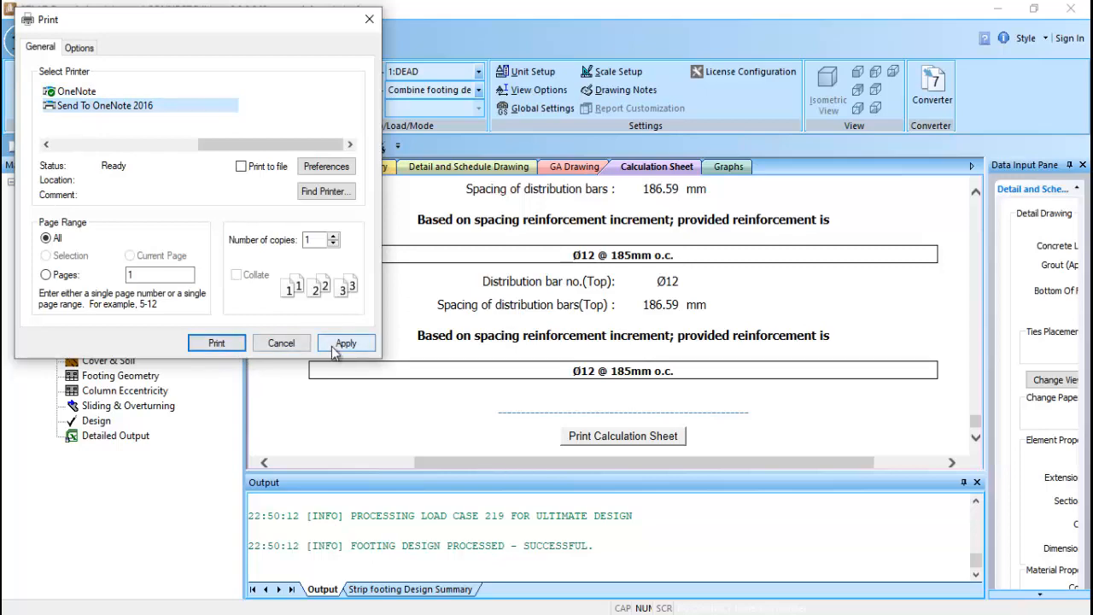
left_click(216, 342)
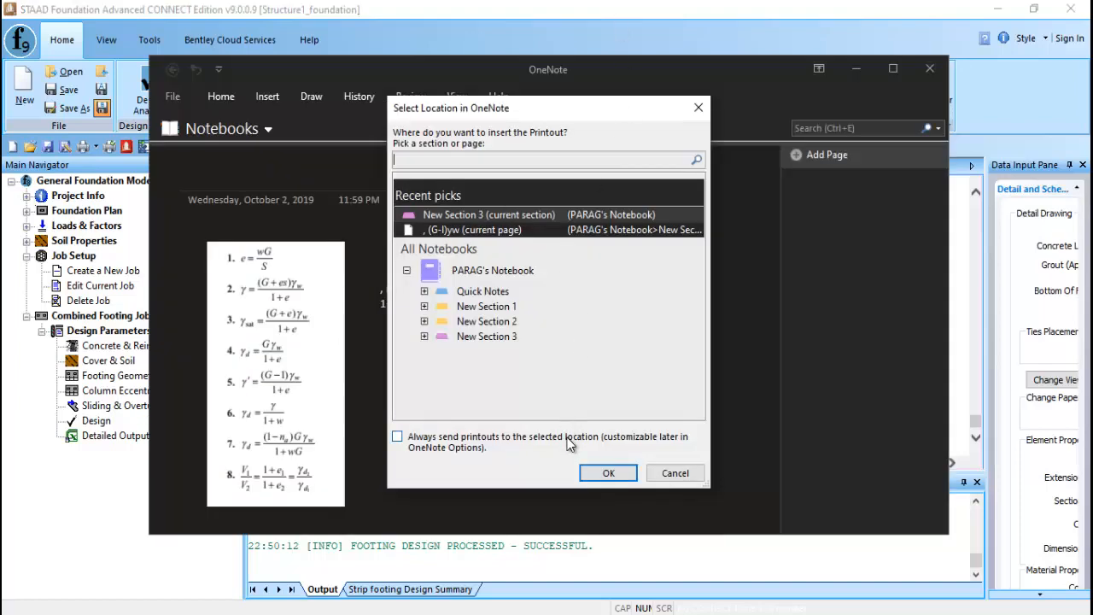
left_click(609, 474)
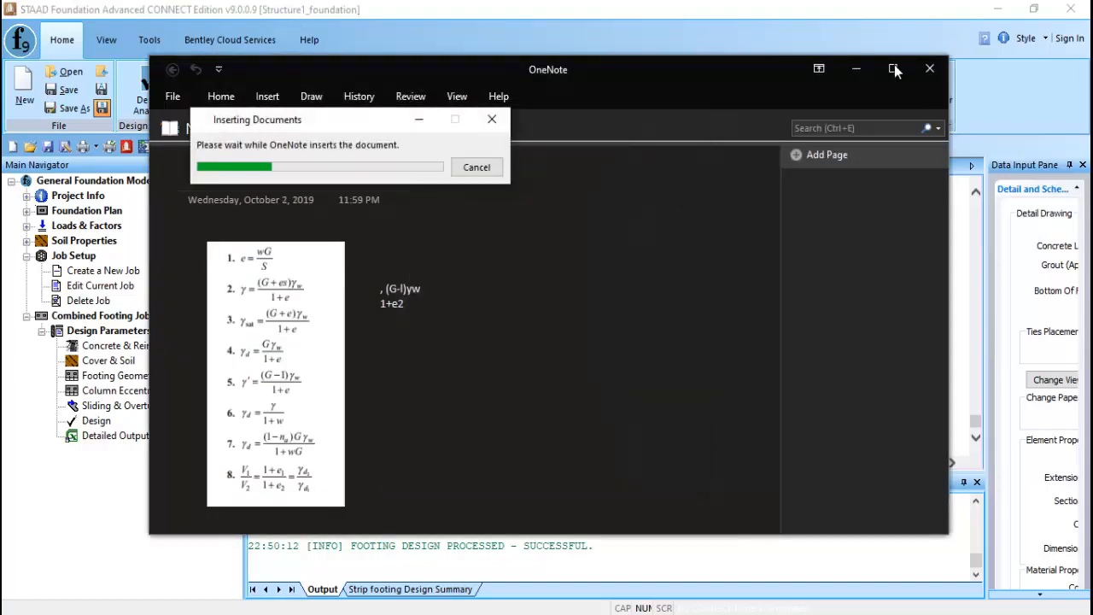
Maximize OneNote and examine the printout's result summary, input data, applied loads and corner pressures.
left_click(894, 70)
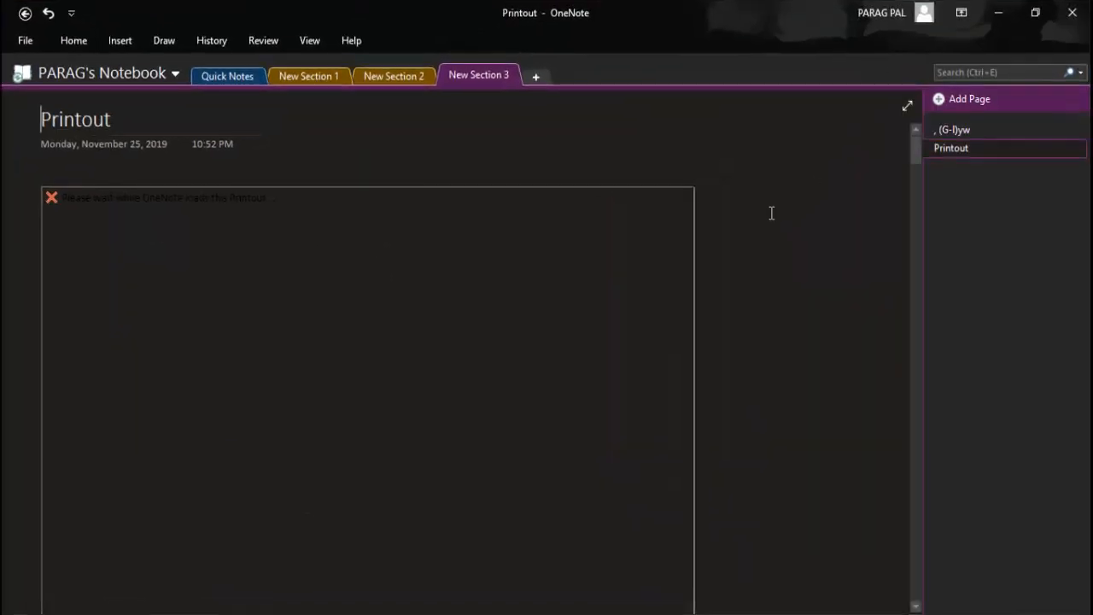
scroll(402, 316, "down", 10)
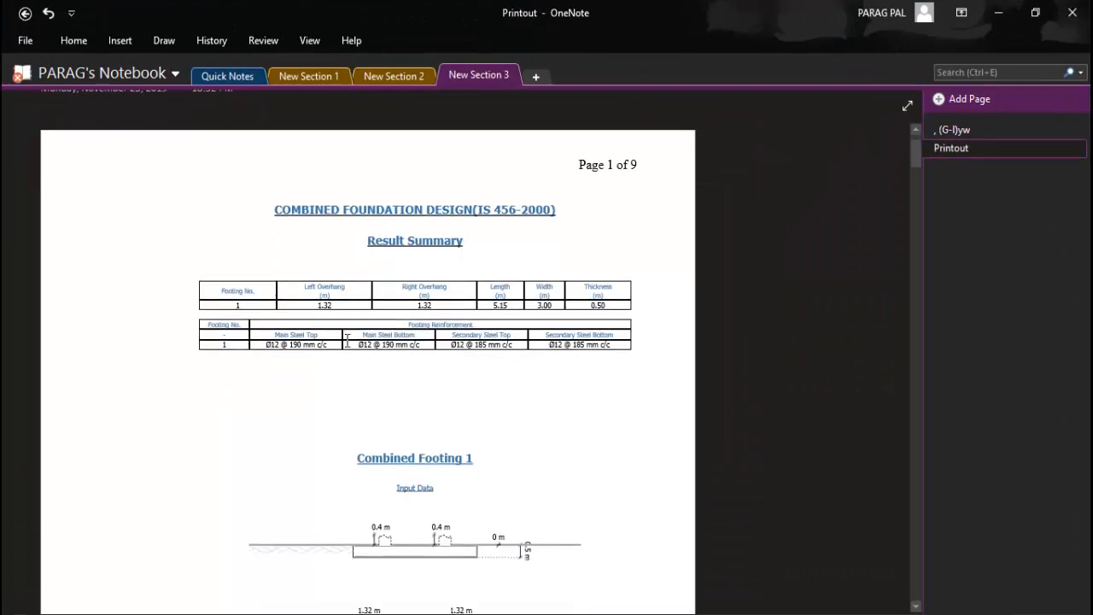
scroll(432, 323, "down", 20)
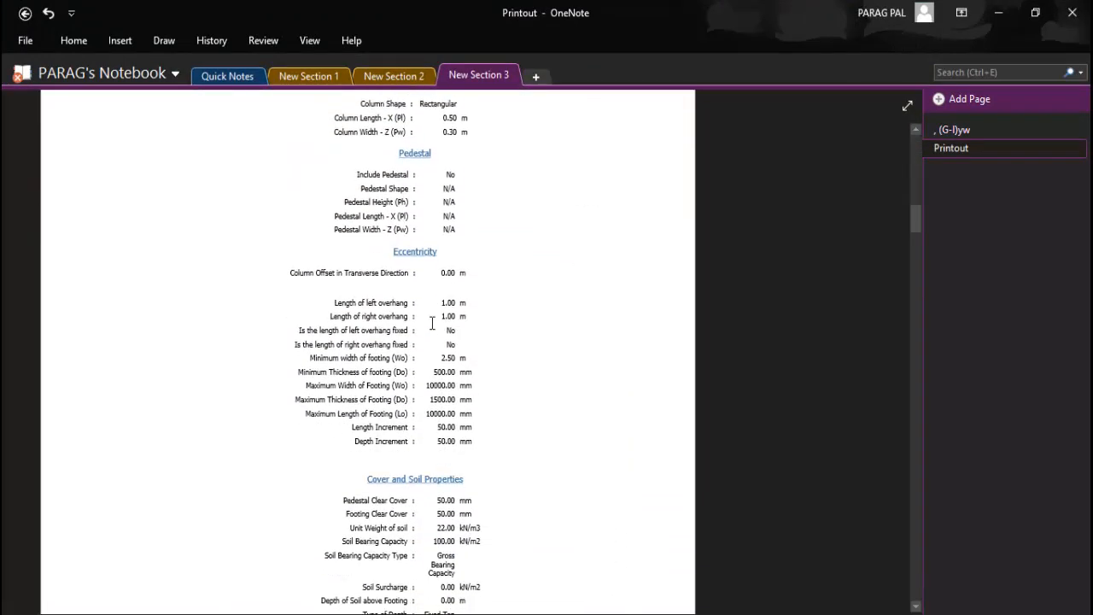
scroll(432, 324, "down", 12)
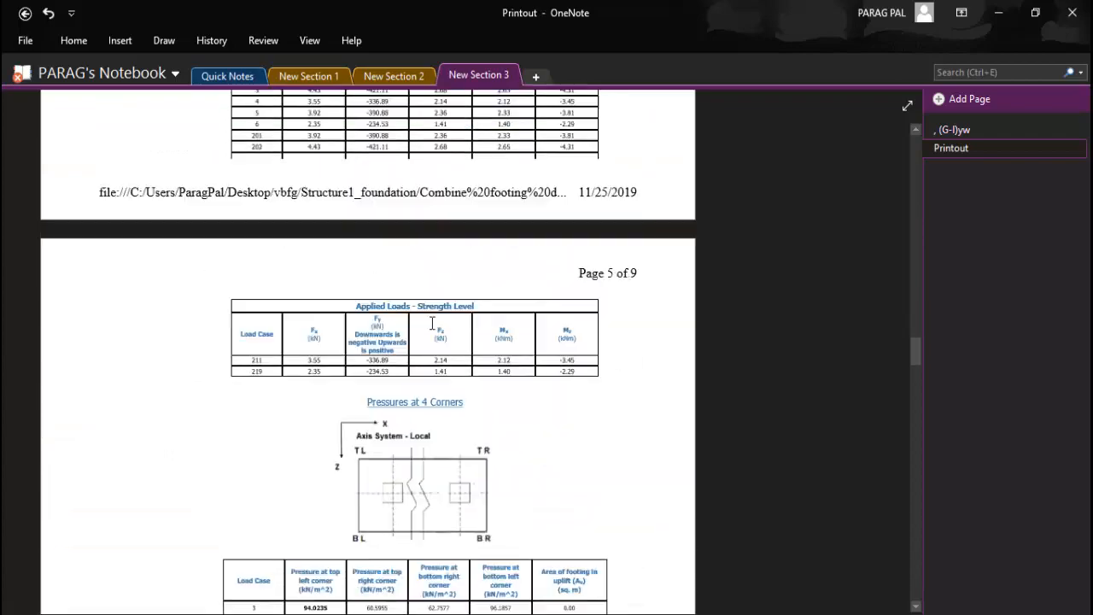